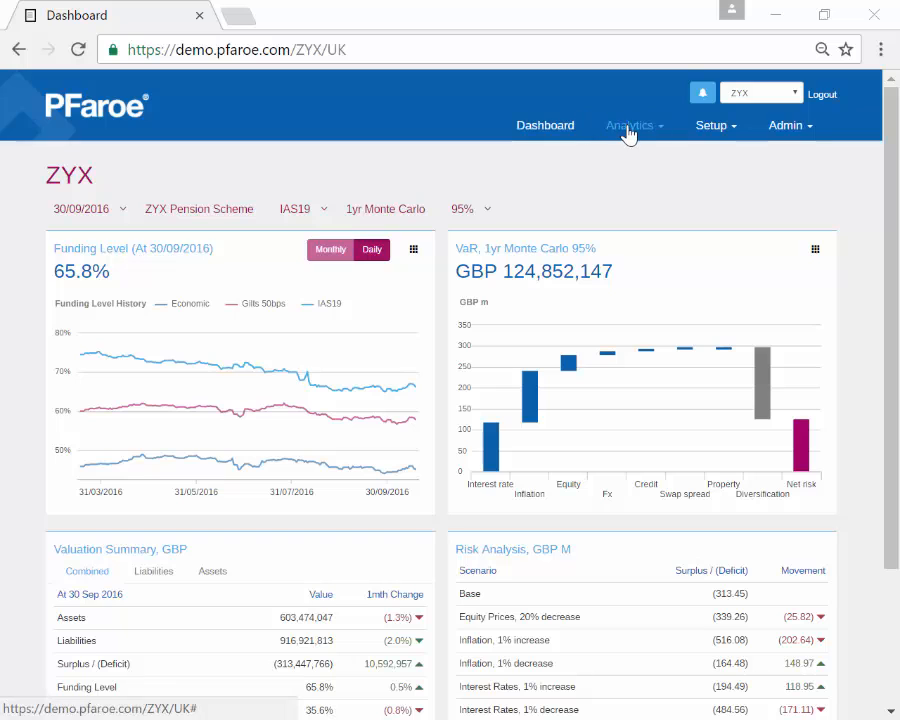
Step: Open the ALM Projection page for the ZYX Pension Scheme from the Analytics menu
click(628, 127)
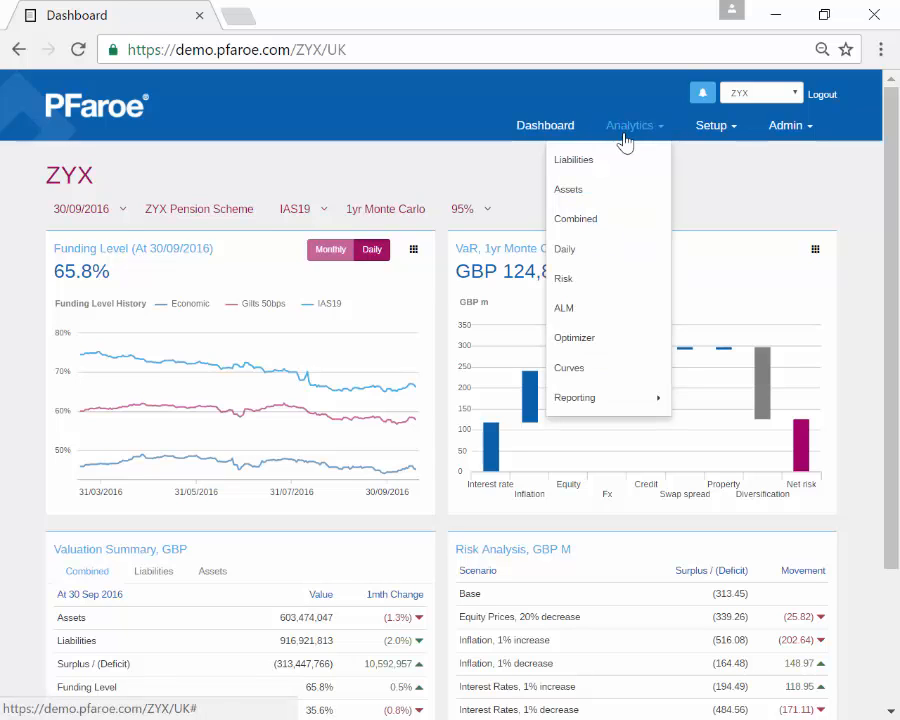
click(578, 315)
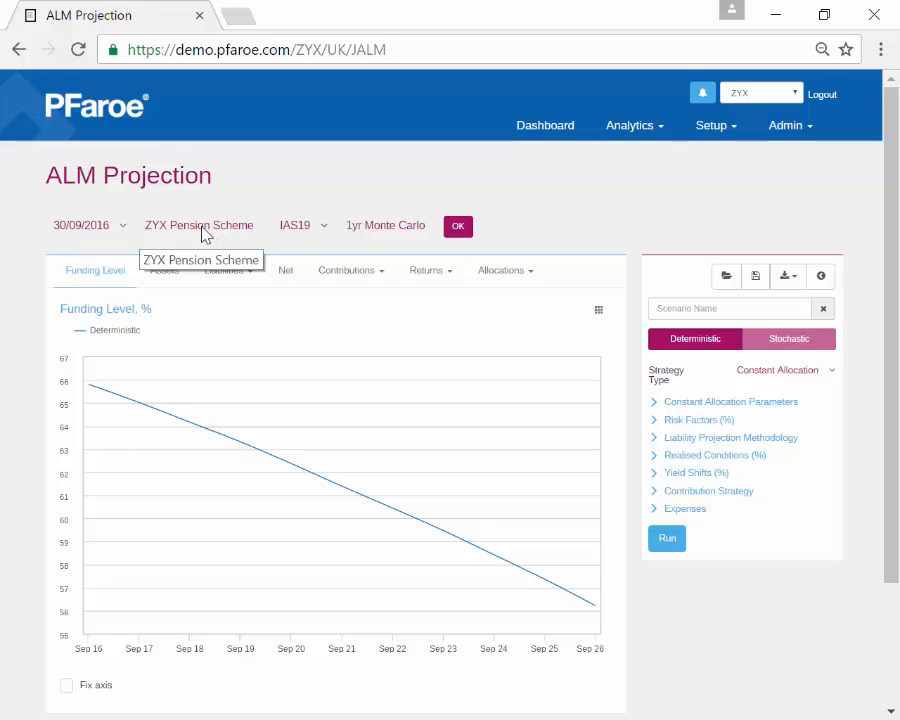
Step: Rerun the projection on the Gilts 50bps basis instead of IAS19, then set the scenario to Stochastic
click(307, 233)
click(303, 275)
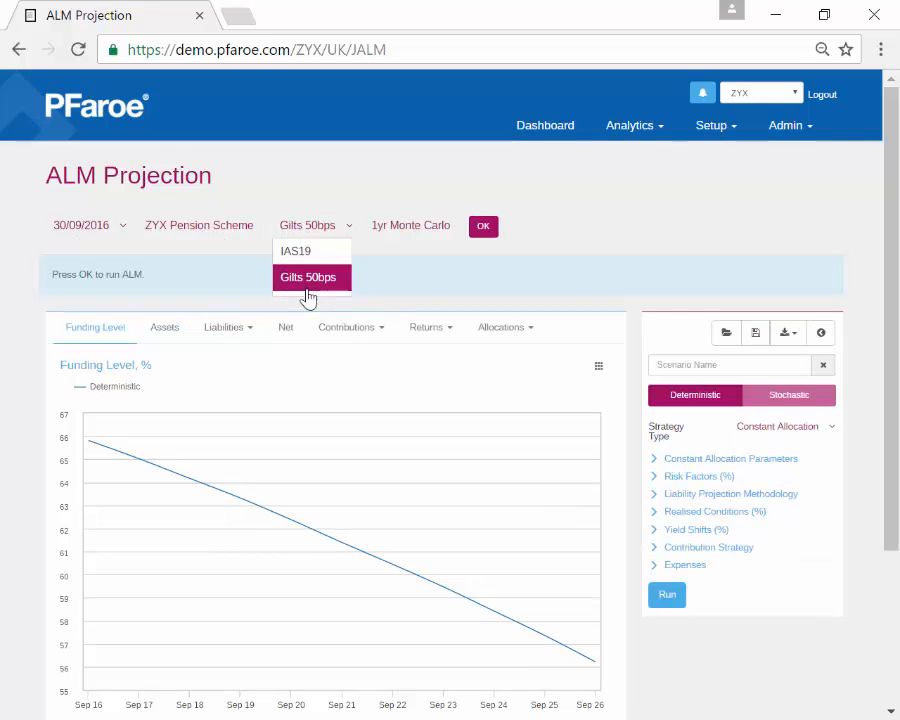
click(482, 230)
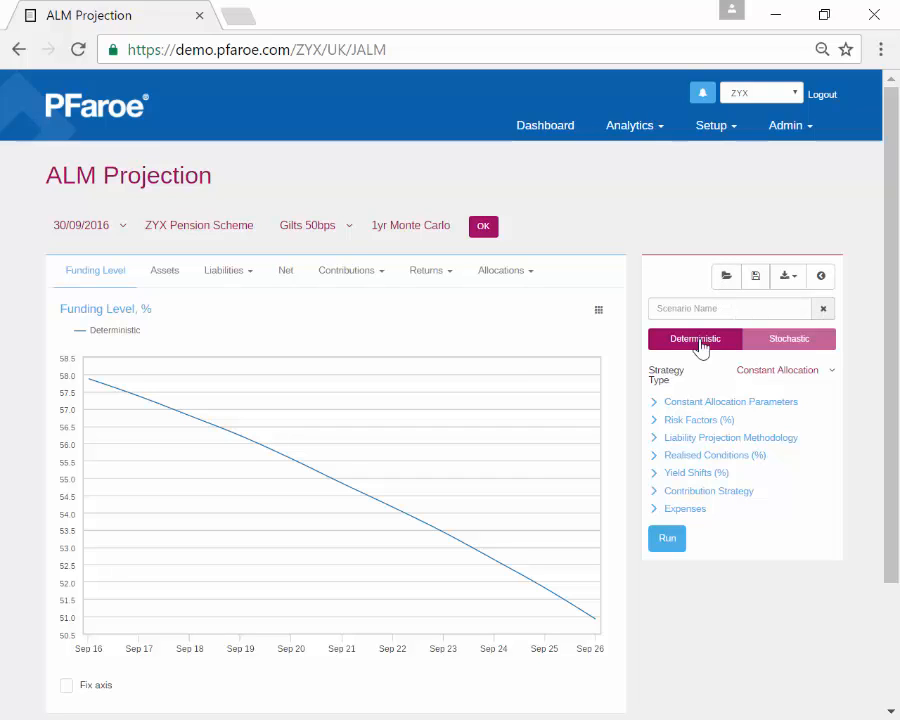
click(790, 340)
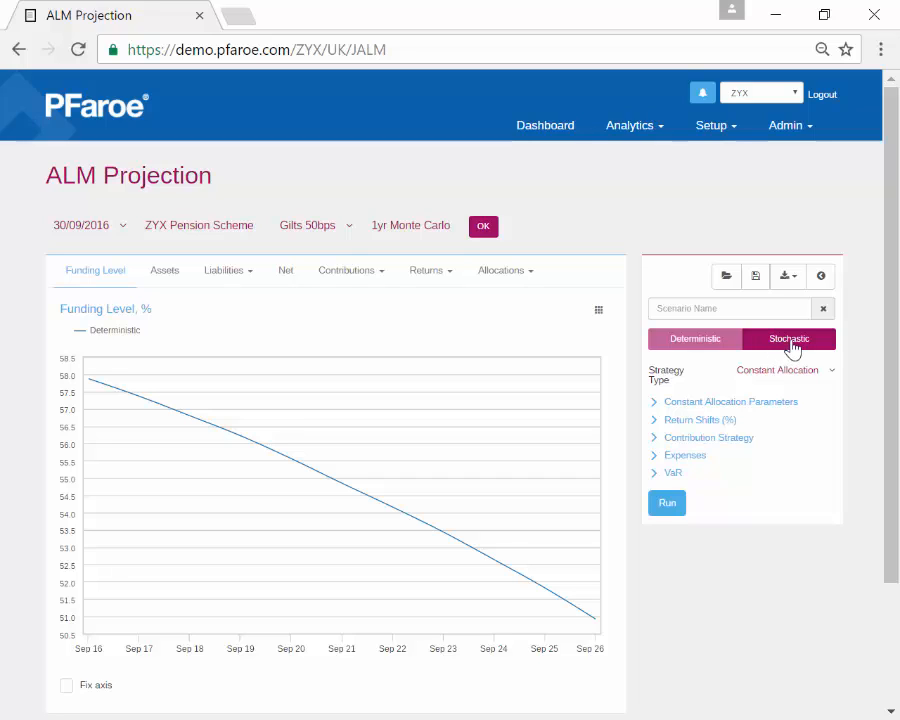
Step: Run the stochastic projection to produce the 1yr Monte Carlo funding-level percentile fan chart
click(664, 503)
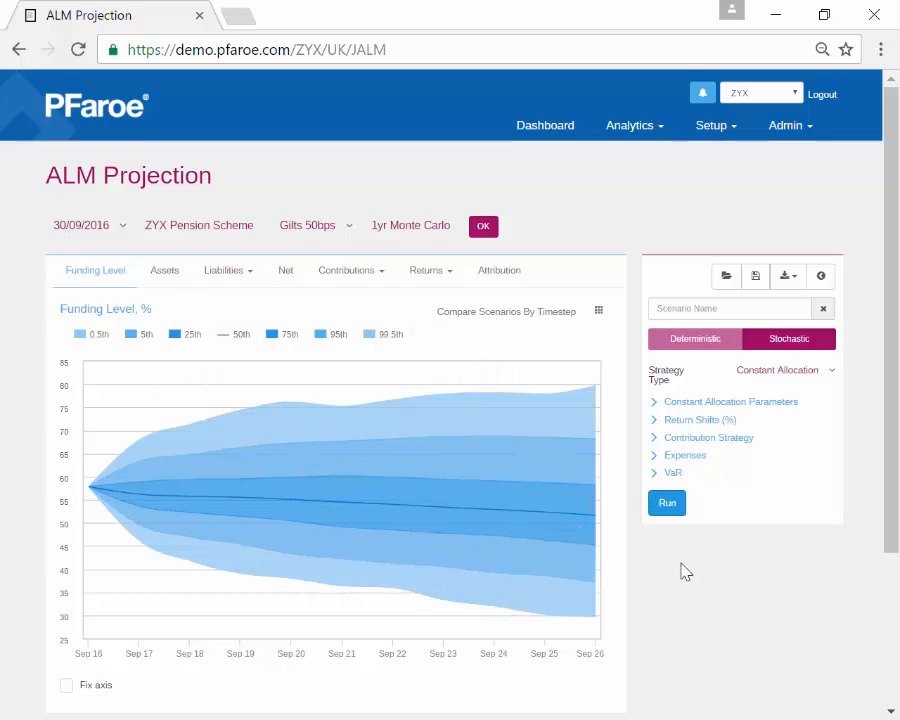
scroll(685, 572, down, 1)
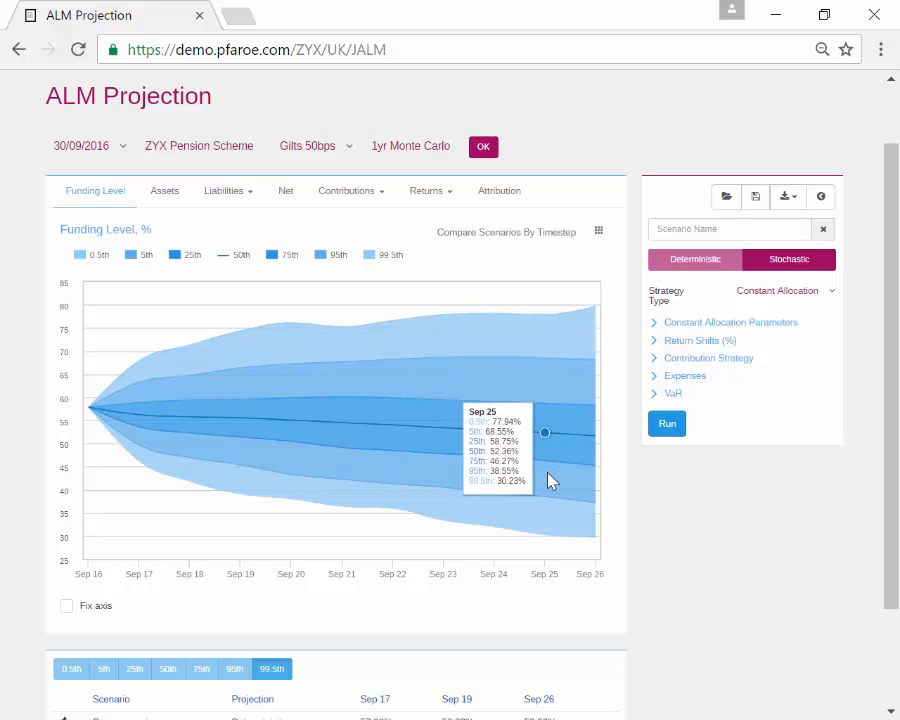
Step: Hide the 0.5th and 99.5th percentile bands and briefly view the percentiles as a table
click(100, 258)
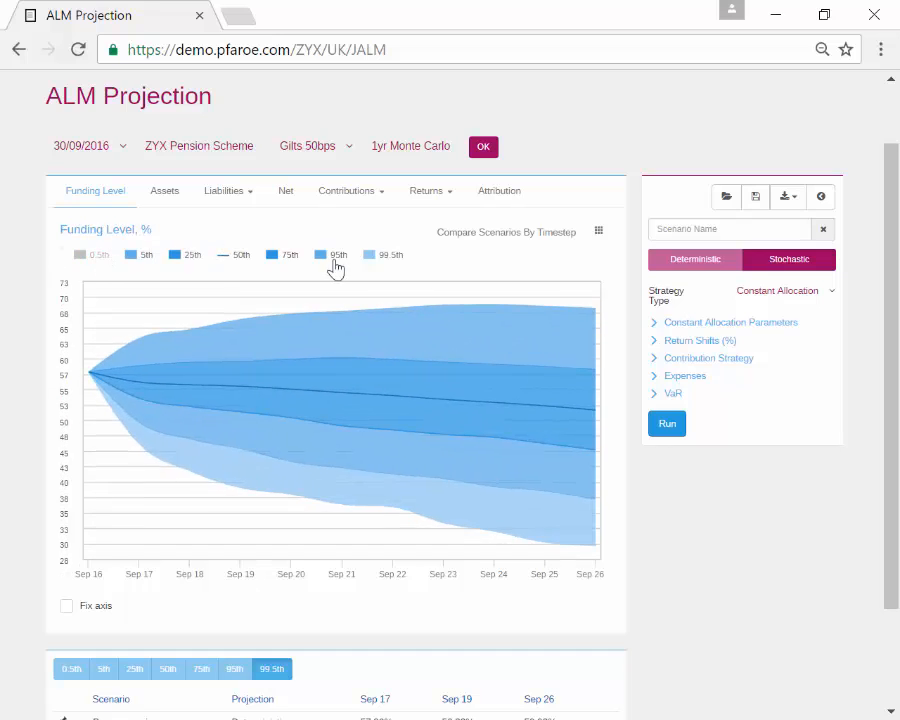
click(382, 259)
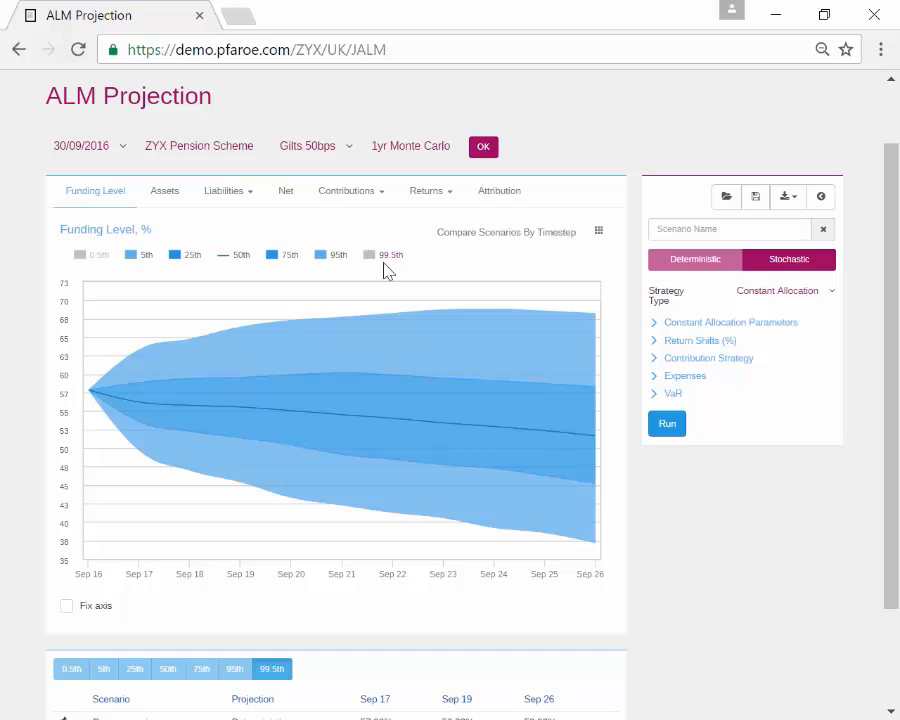
click(598, 234)
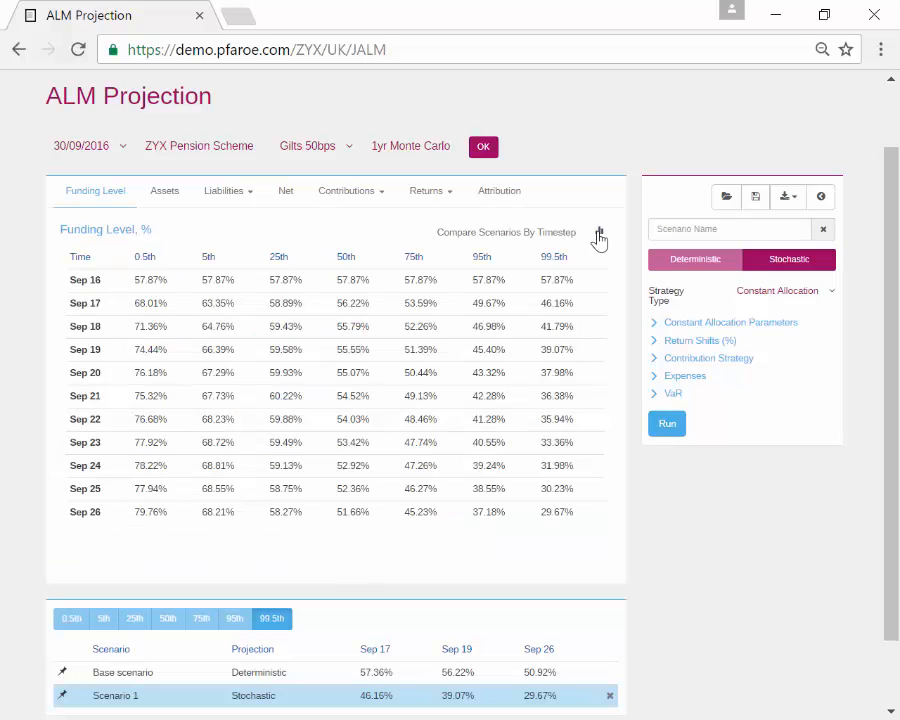
click(598, 234)
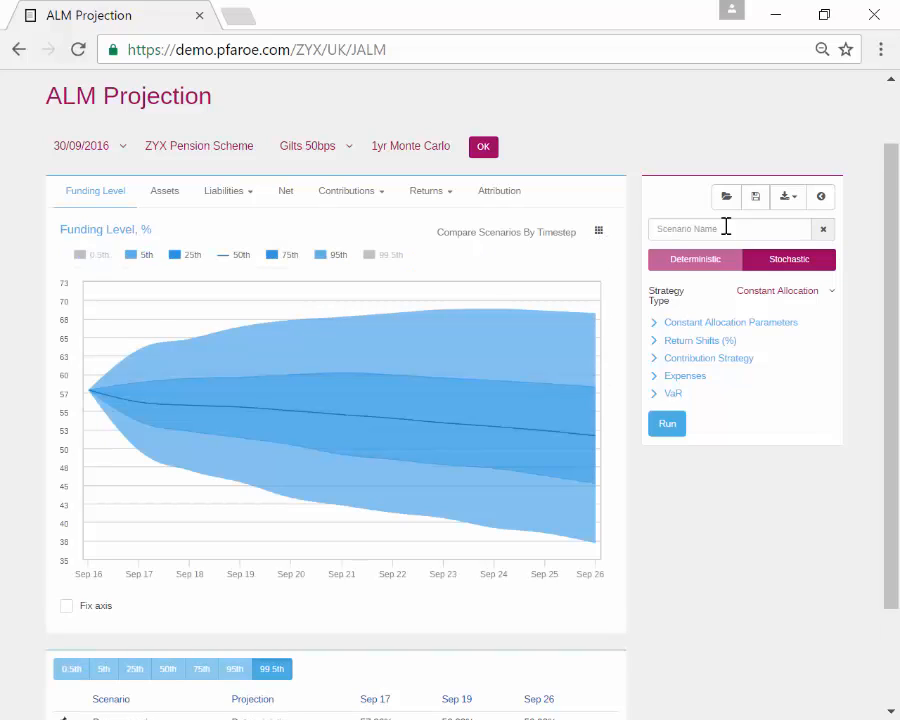
Step: Check the download and export options, then move down to the scenario comparison table
click(790, 198)
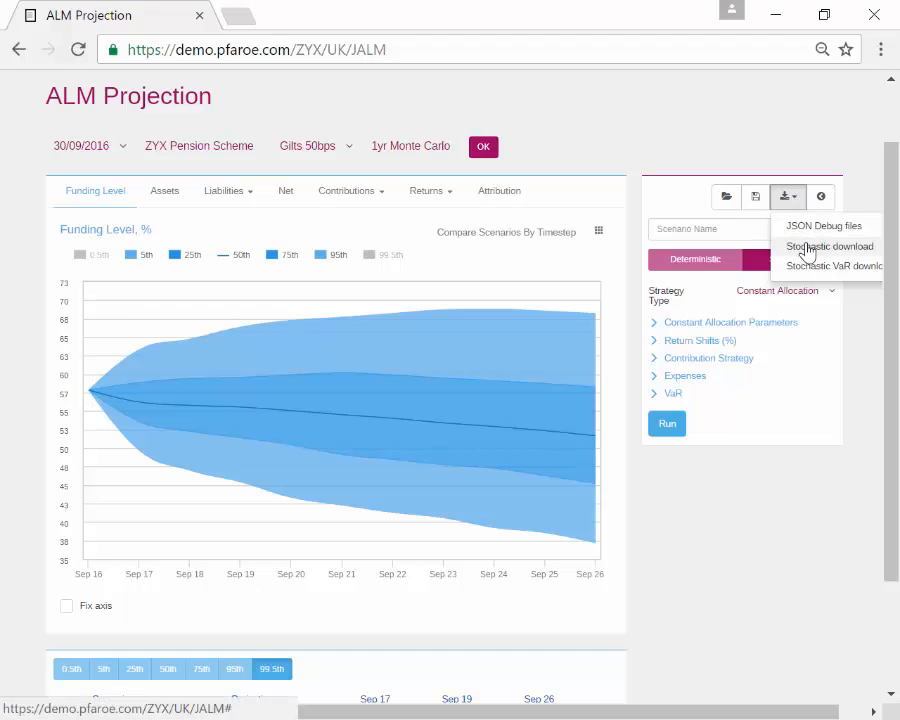
click(608, 108)
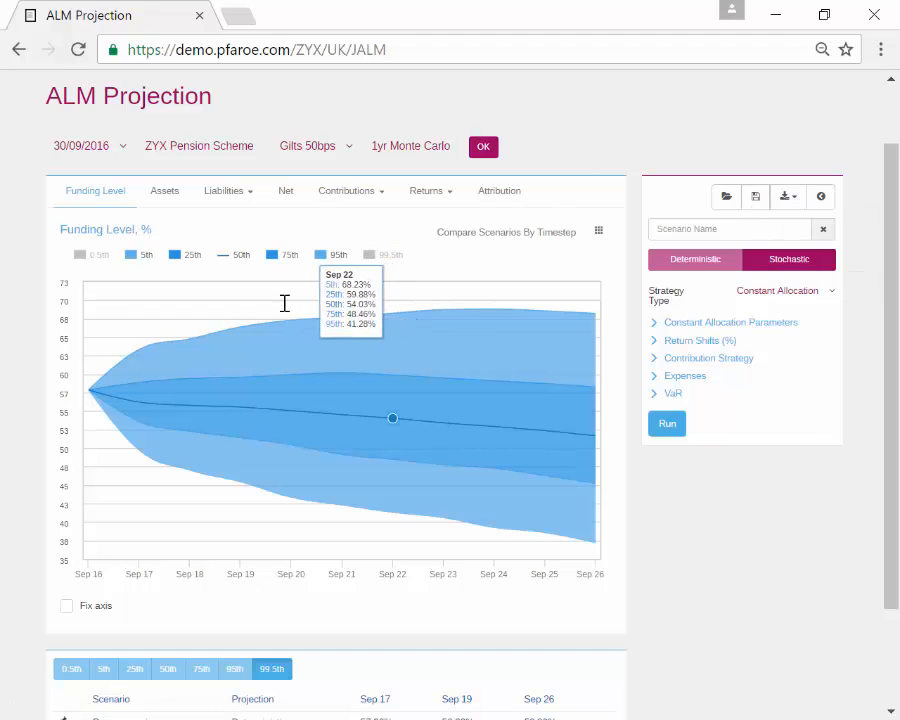
scroll(118, 207, down, 1)
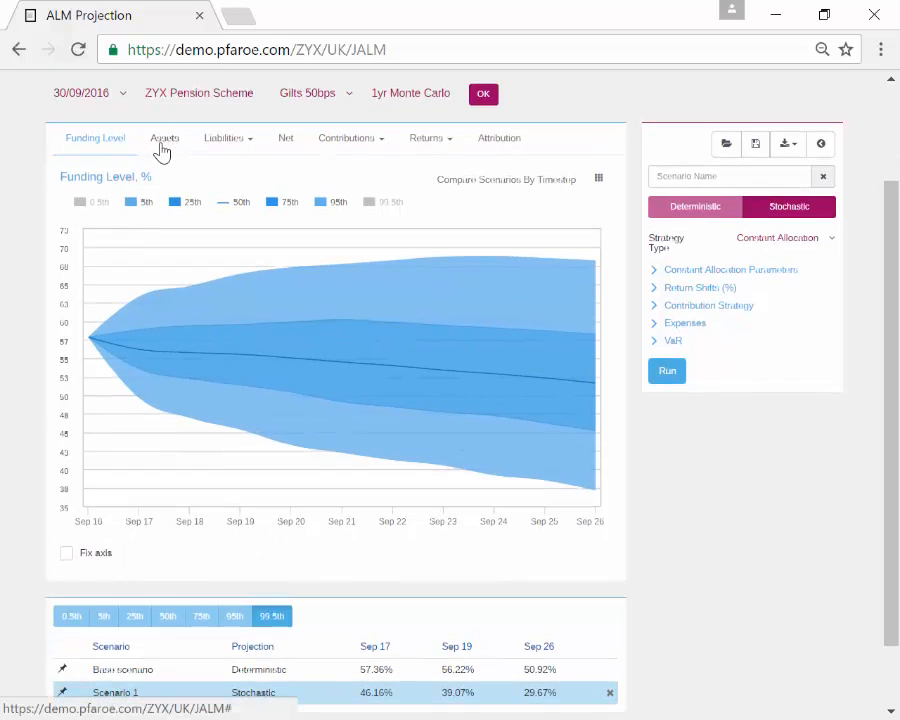
Step: Step through the Assets, Liabilities, Liability Discount Rate and Net surplus/deficit projections
click(162, 148)
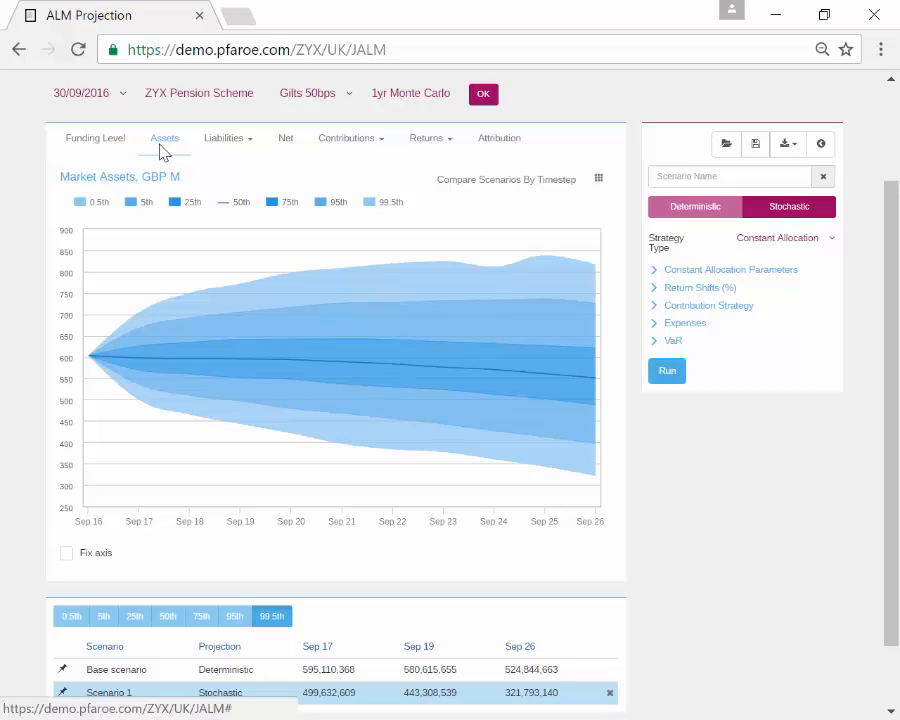
click(224, 138)
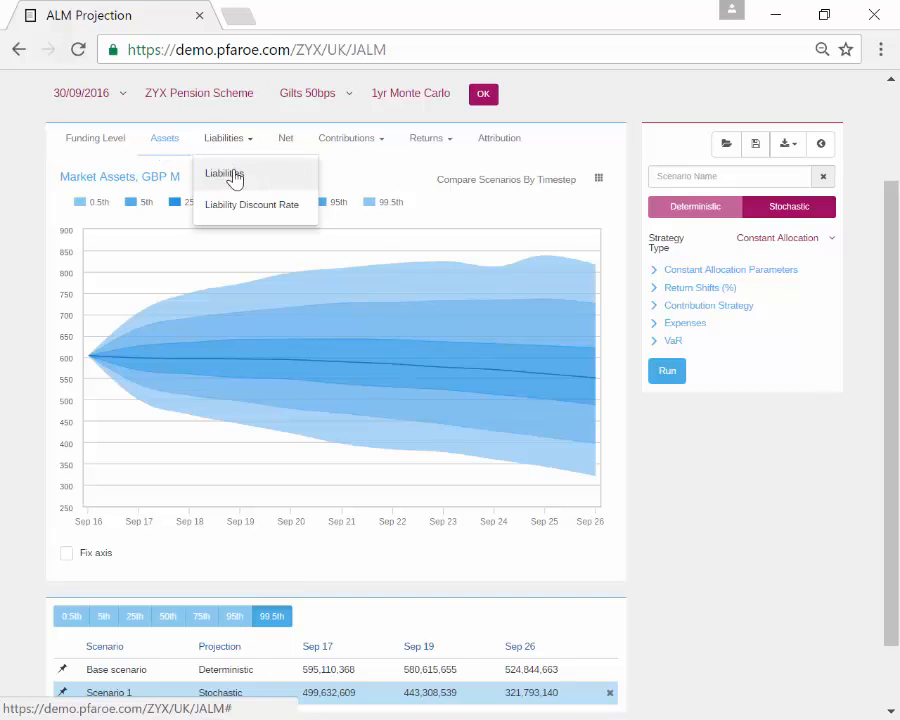
click(234, 175)
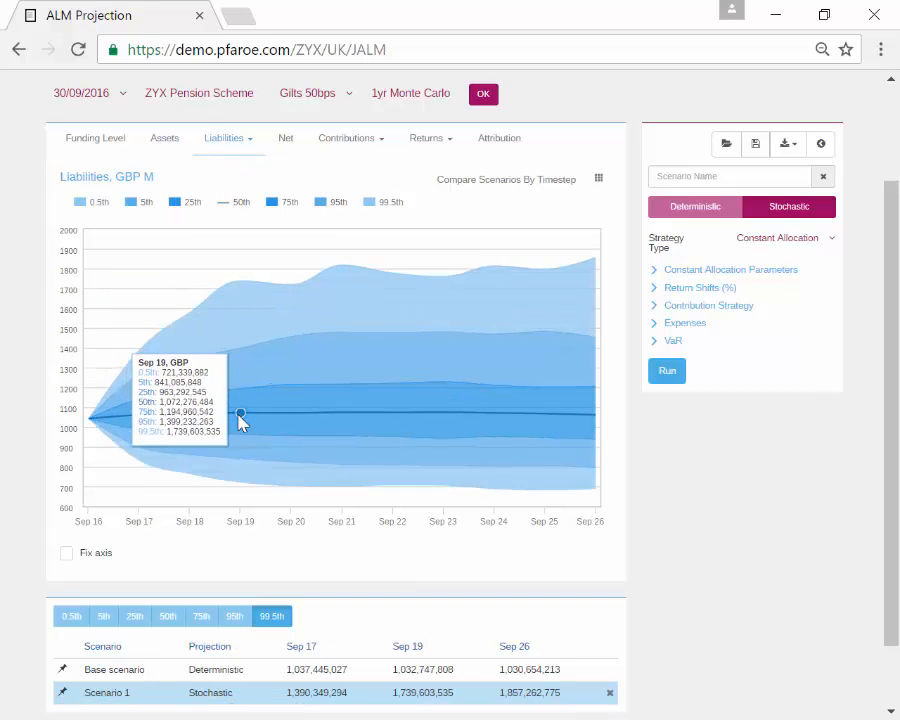
click(224, 138)
click(240, 206)
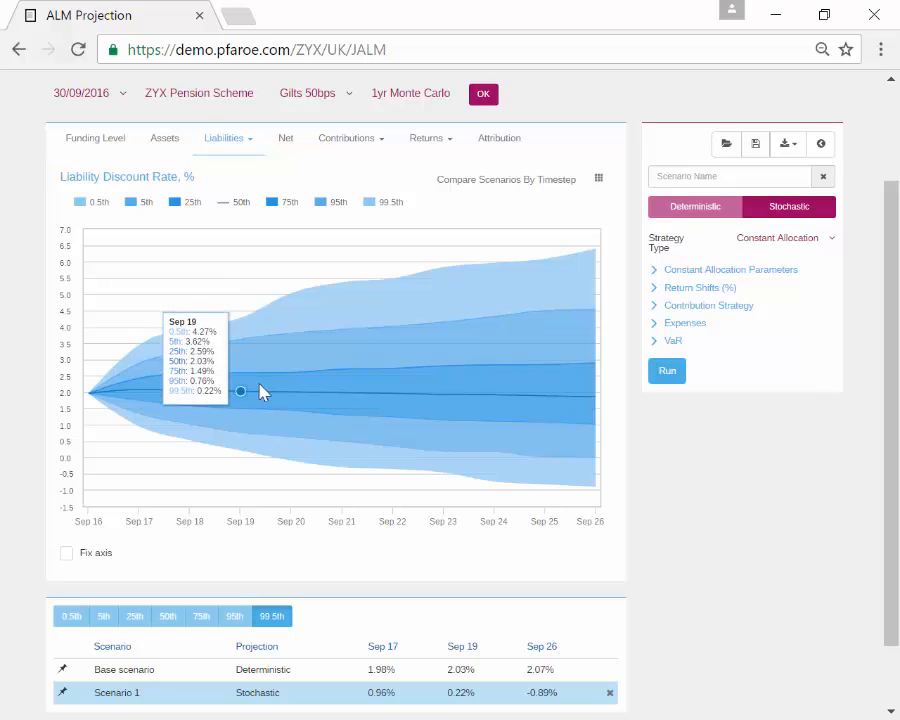
click(285, 139)
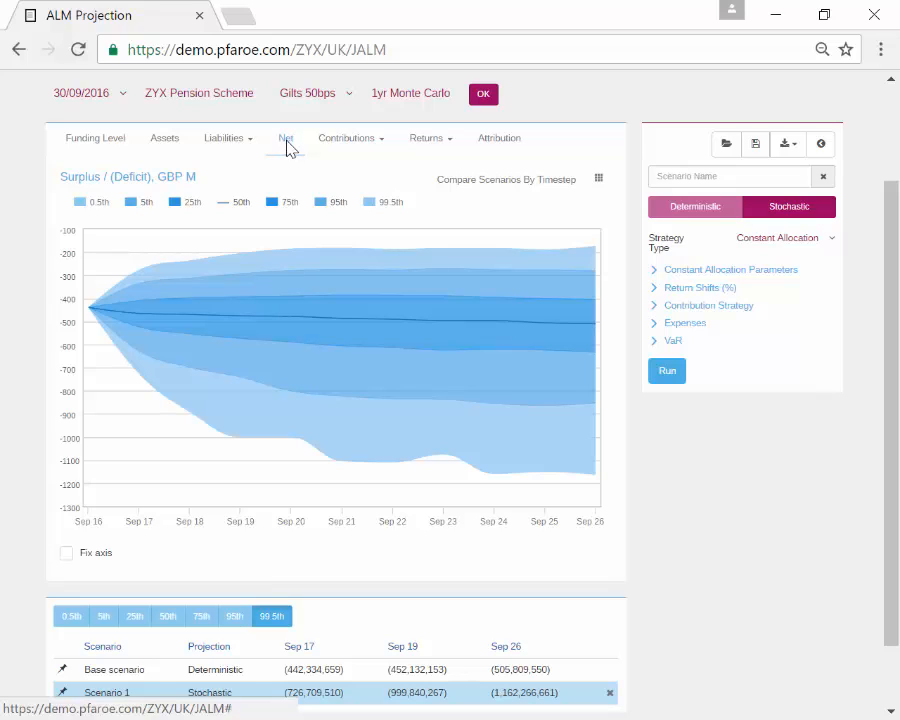
click(351, 145)
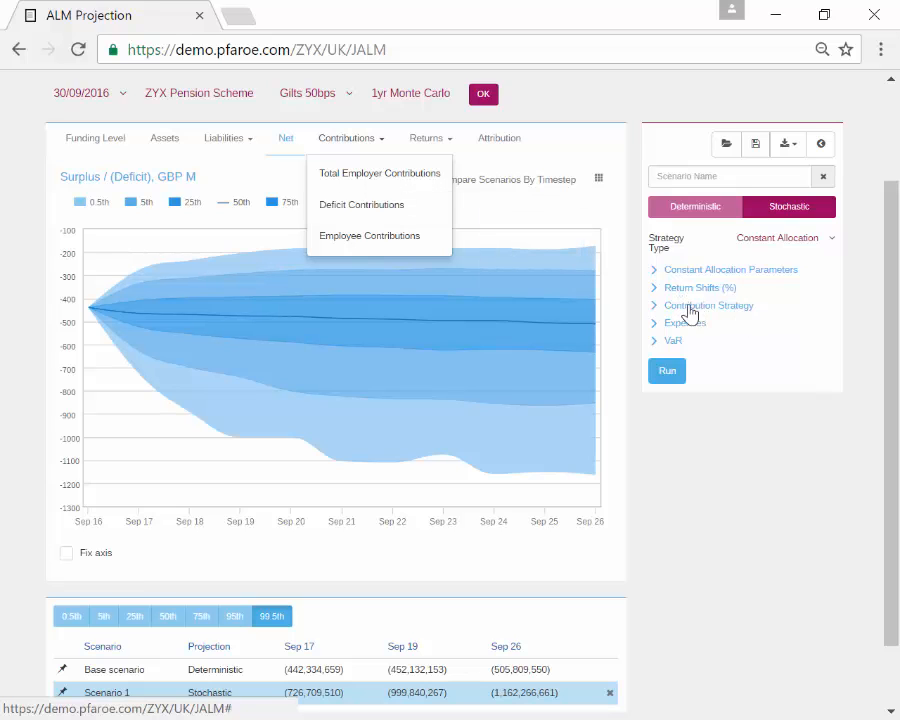
Step: View the Cumulative Nominal Return and then the Annual Nominal Return projections
click(426, 142)
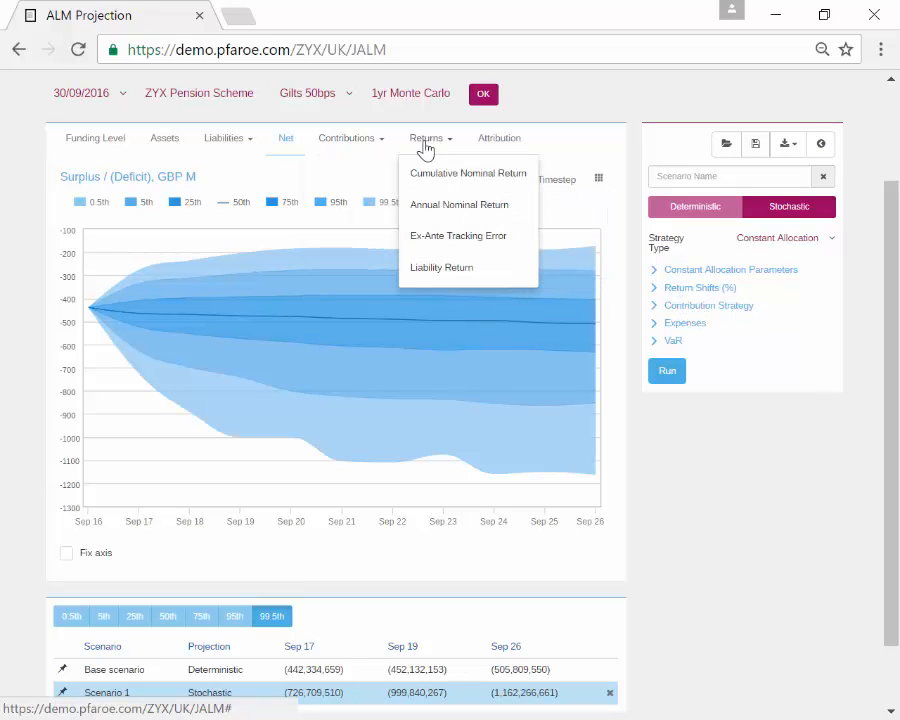
click(432, 176)
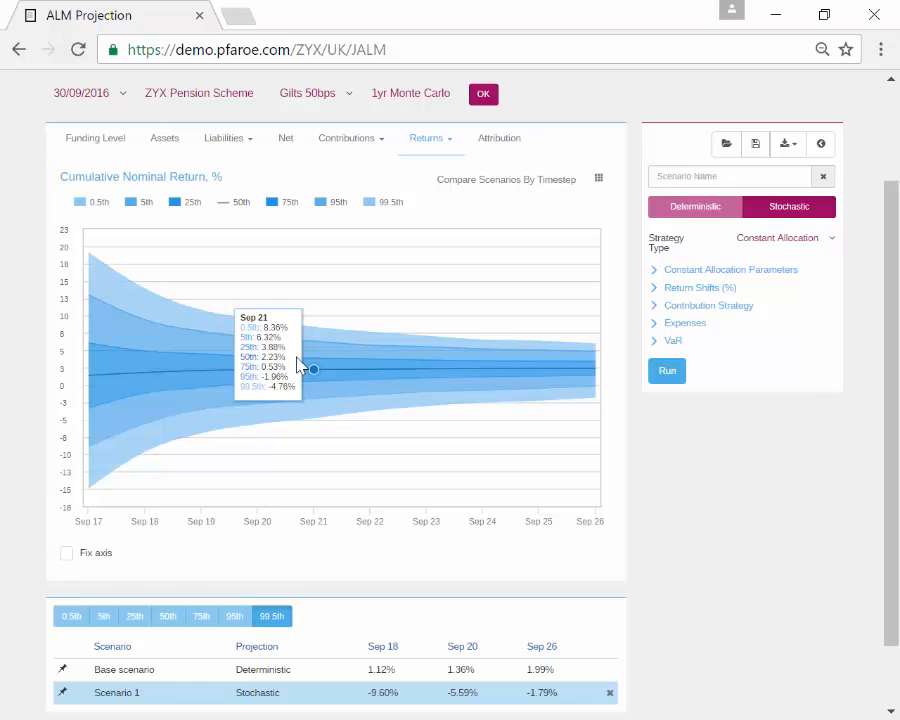
click(428, 140)
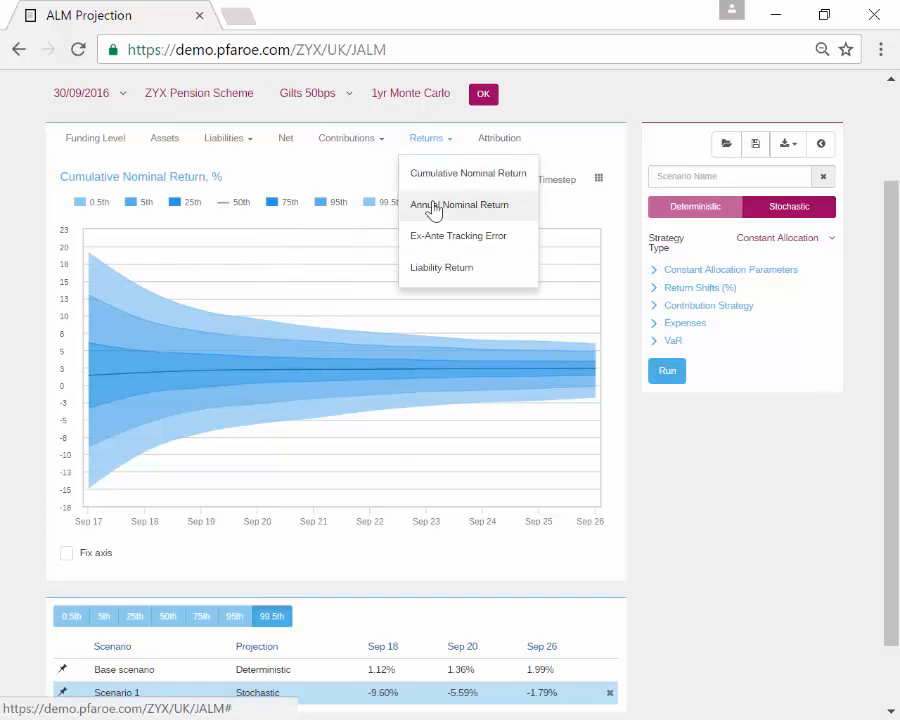
click(433, 204)
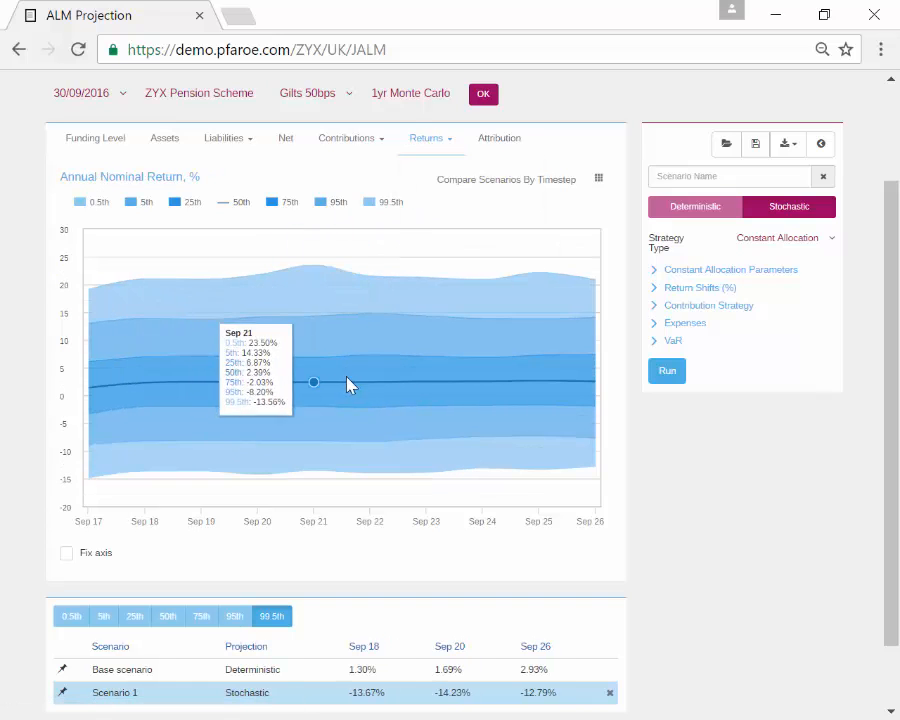
Step: Compare scenarios at the 50th percentile, then return to the Funding Level fan chart
scroll(293, 606, down, 2)
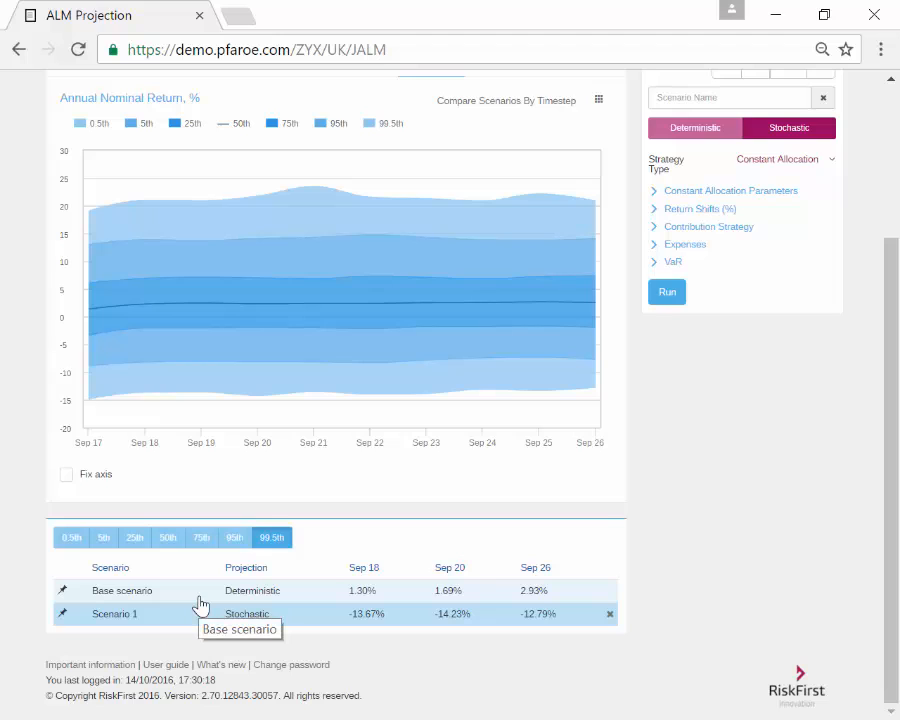
click(165, 540)
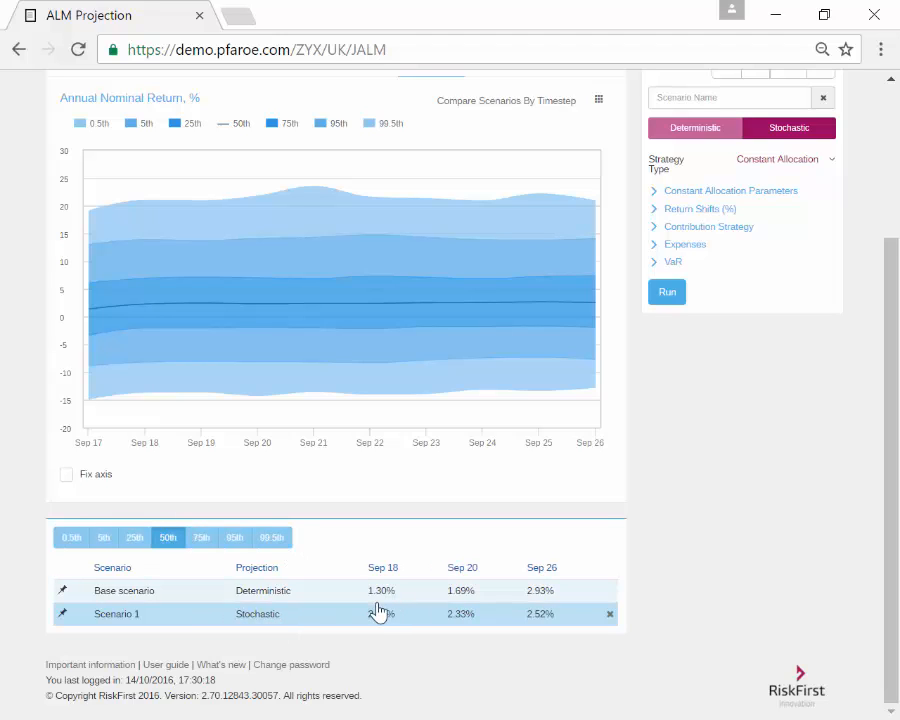
scroll(373, 614, up, 1)
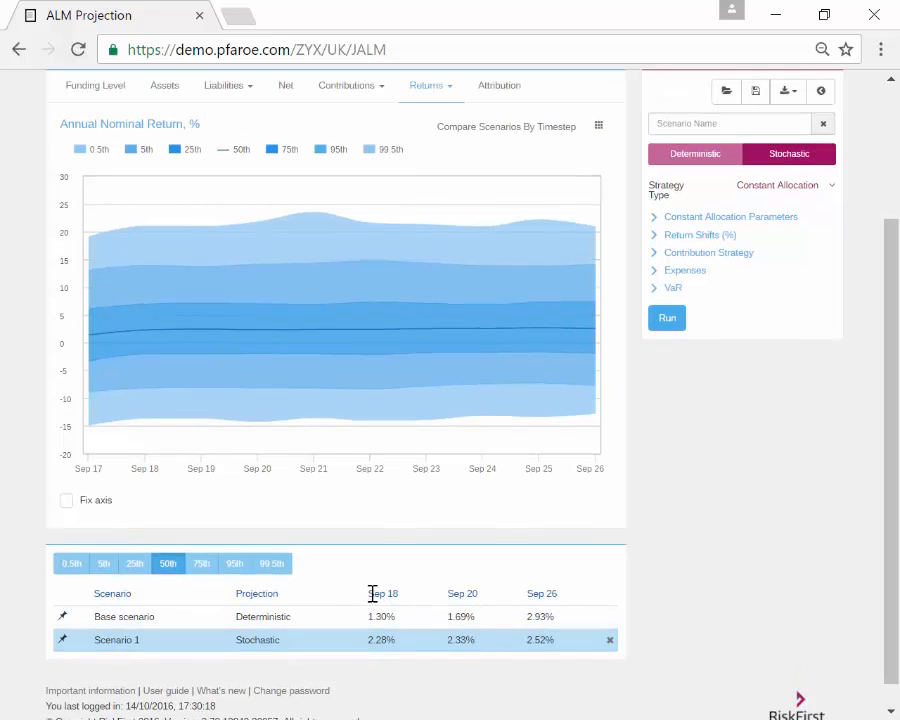
click(62, 84)
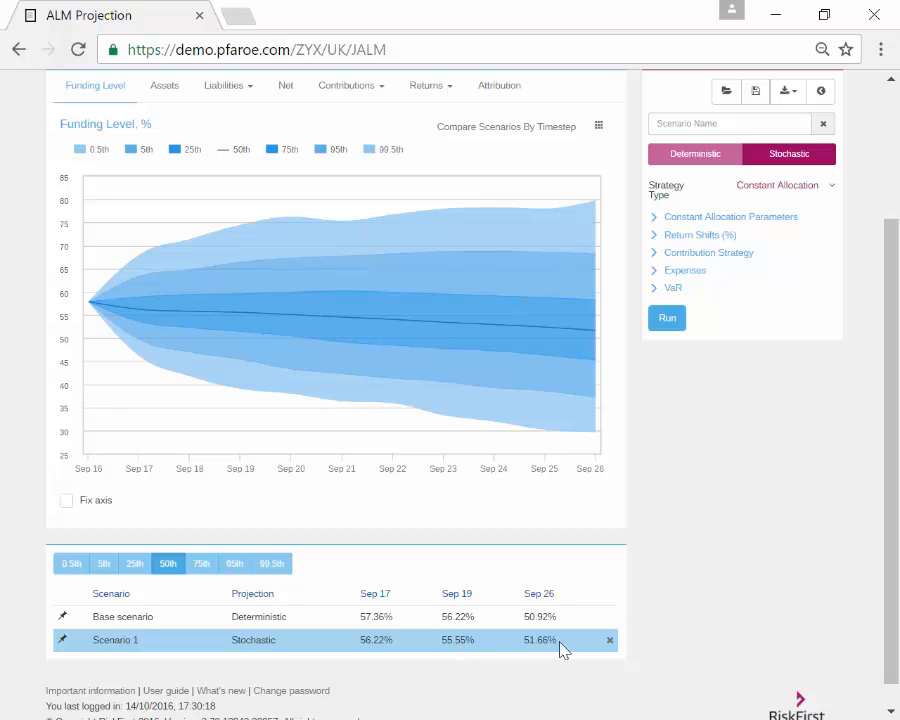
scroll(710, 550, up, 2)
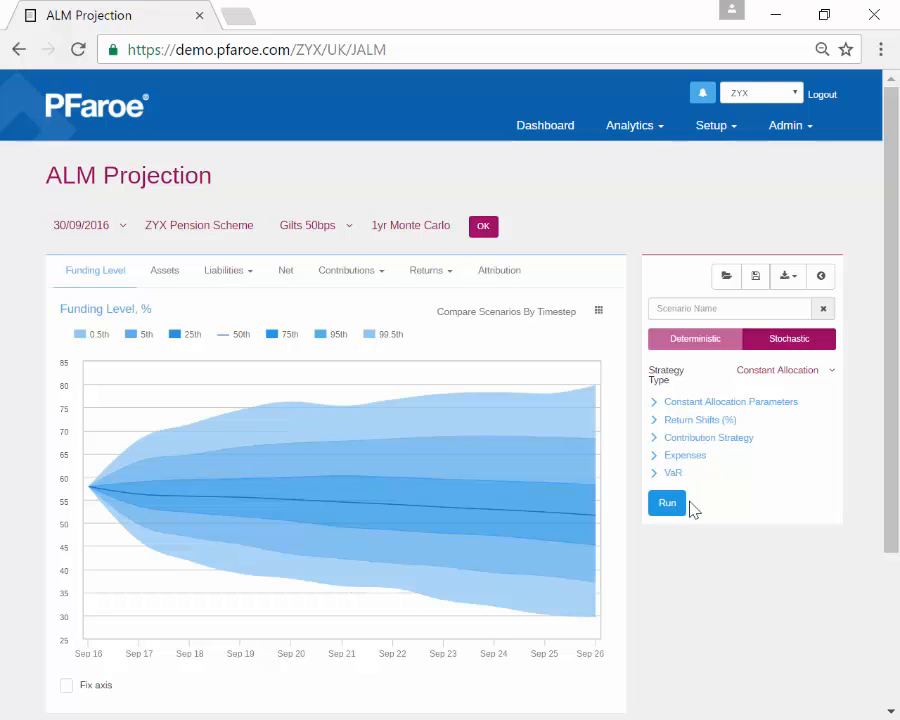
Step: Expand the Constant Allocation fund weights and open the fund picker at UK Proxy Fixed Income
click(760, 378)
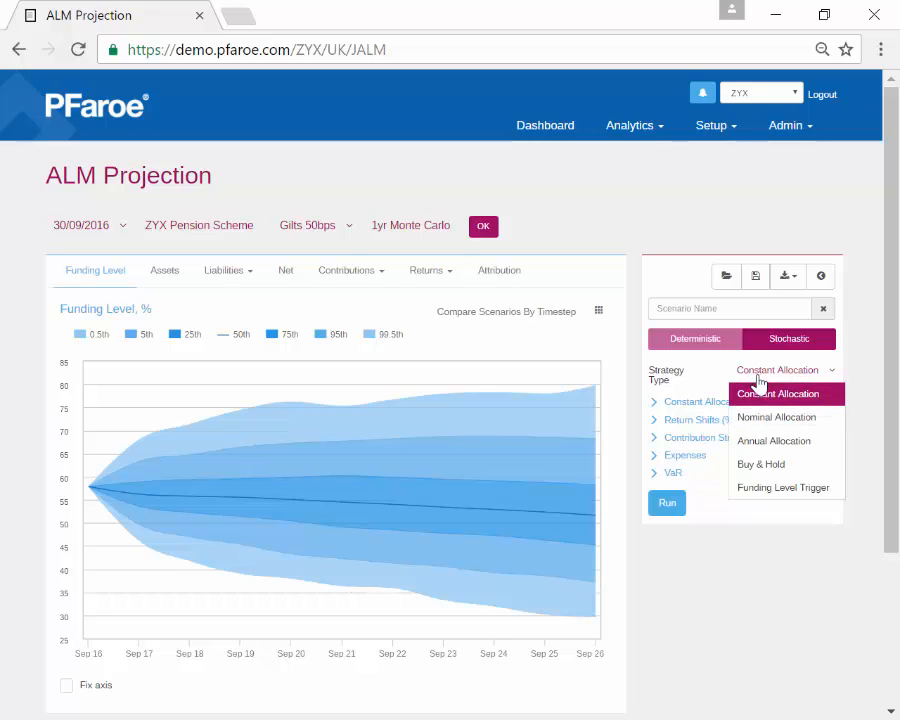
click(687, 402)
scroll(728, 436, down, 2)
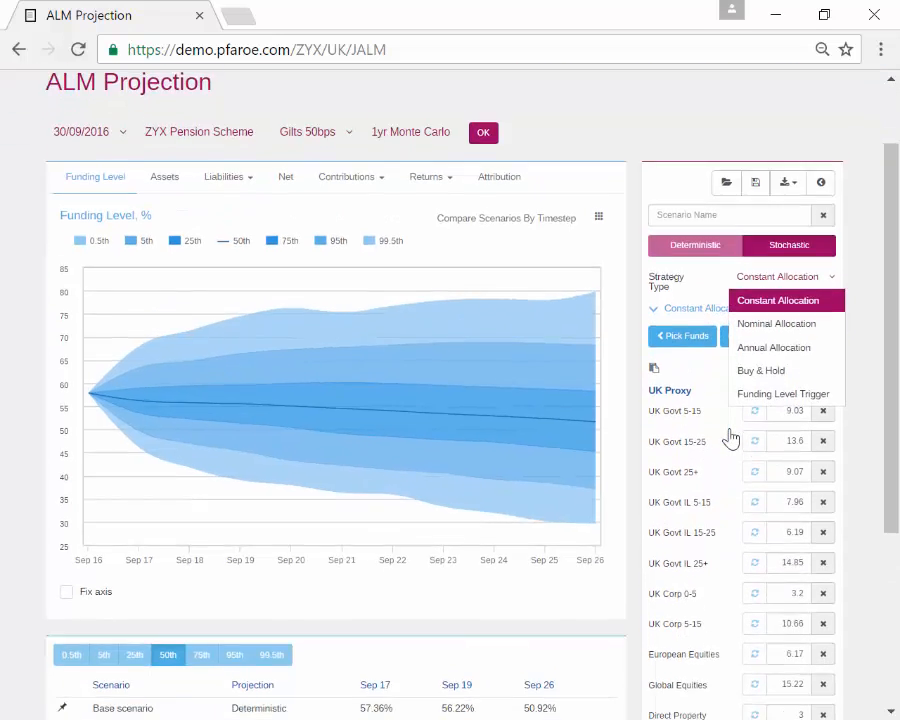
click(704, 292)
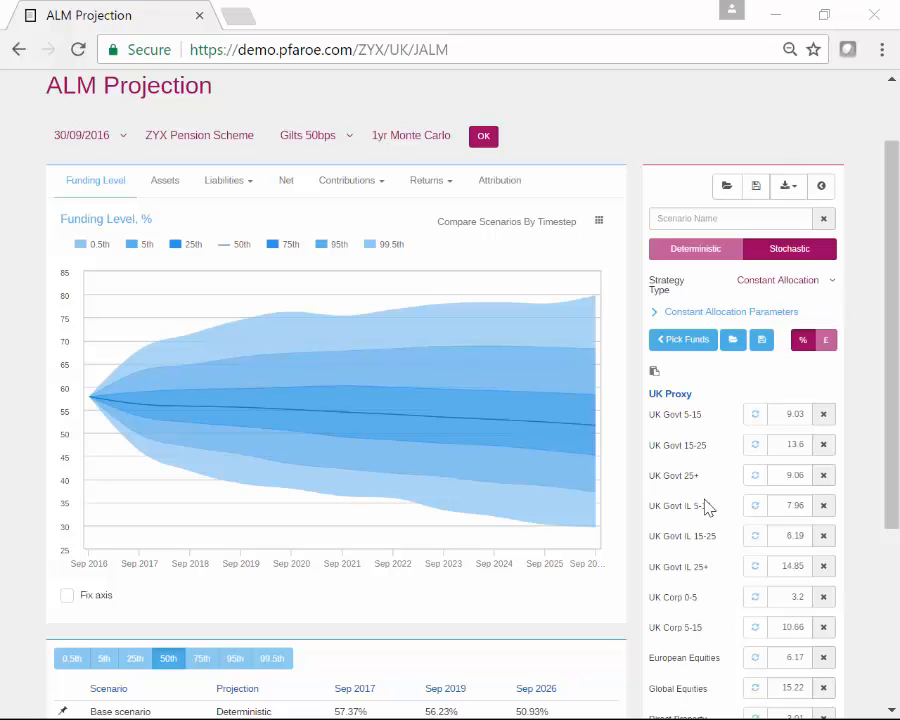
click(688, 346)
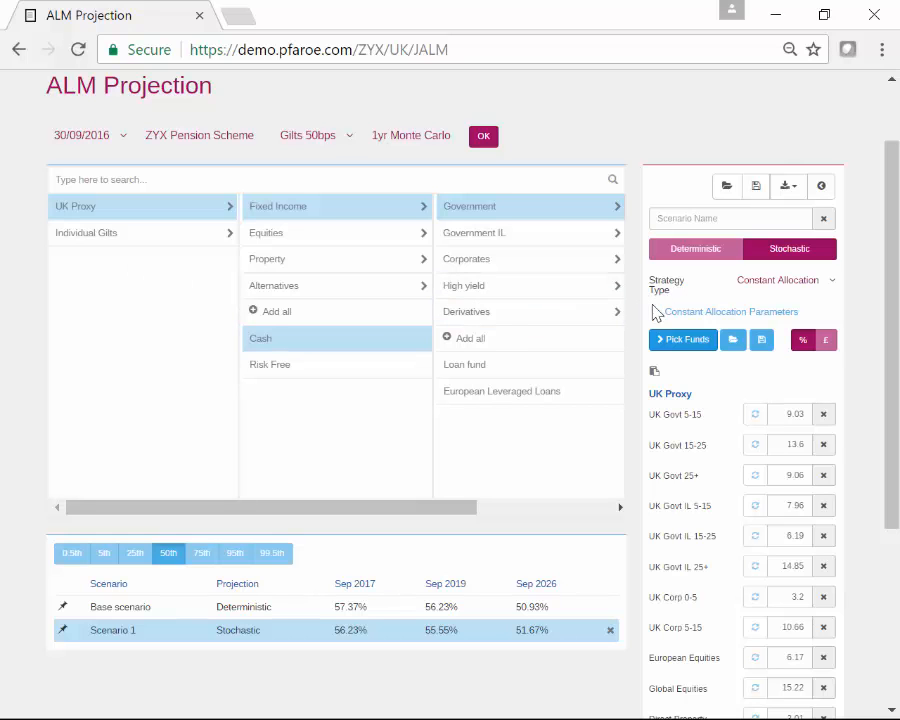
Step: Hide the fund picker and dismiss the saved-allocations list without loading one
click(670, 341)
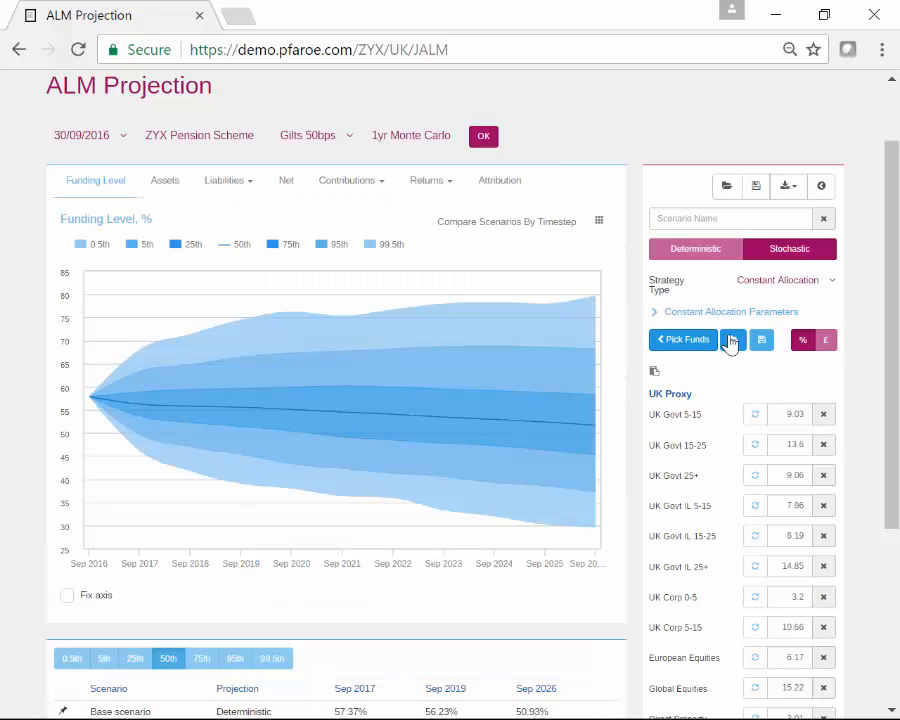
click(733, 342)
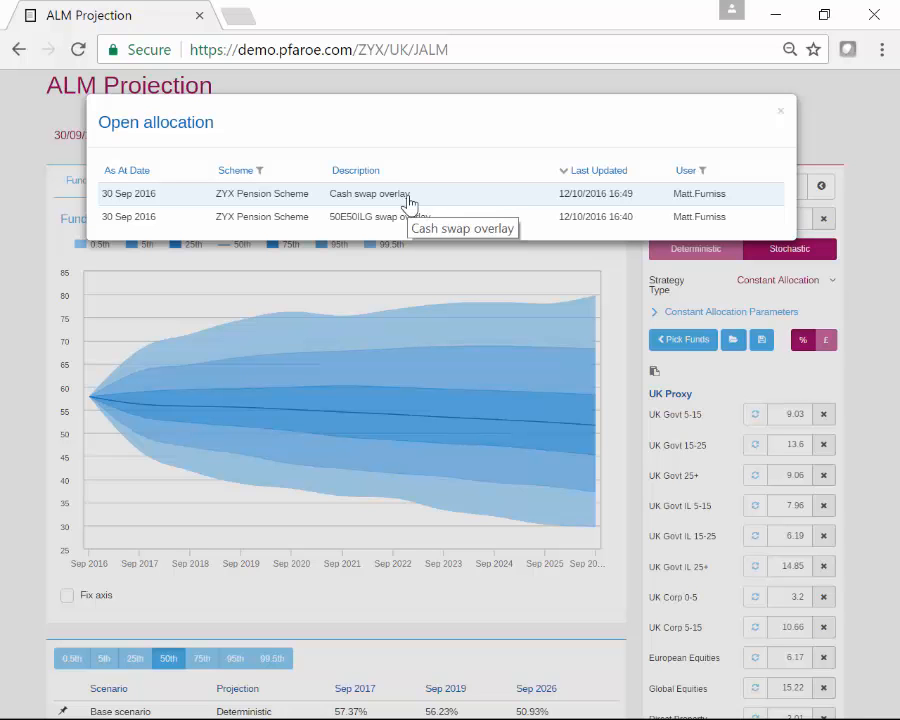
click(781, 112)
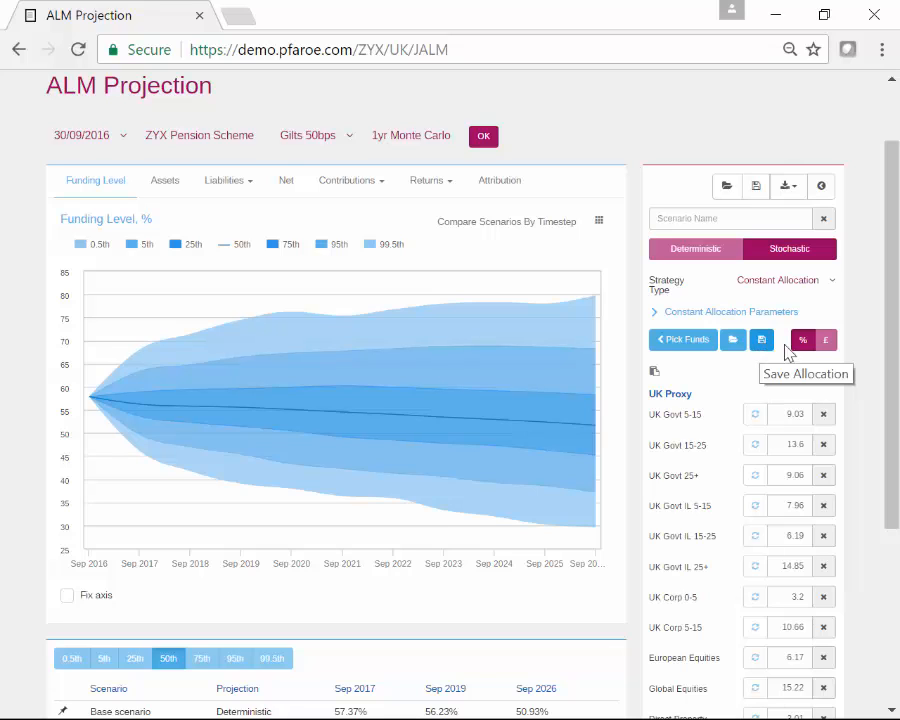
Step: Expand Nominal Allocation parameters with holdings in £, e.g. UK Govt 5-15 at 544753
click(828, 344)
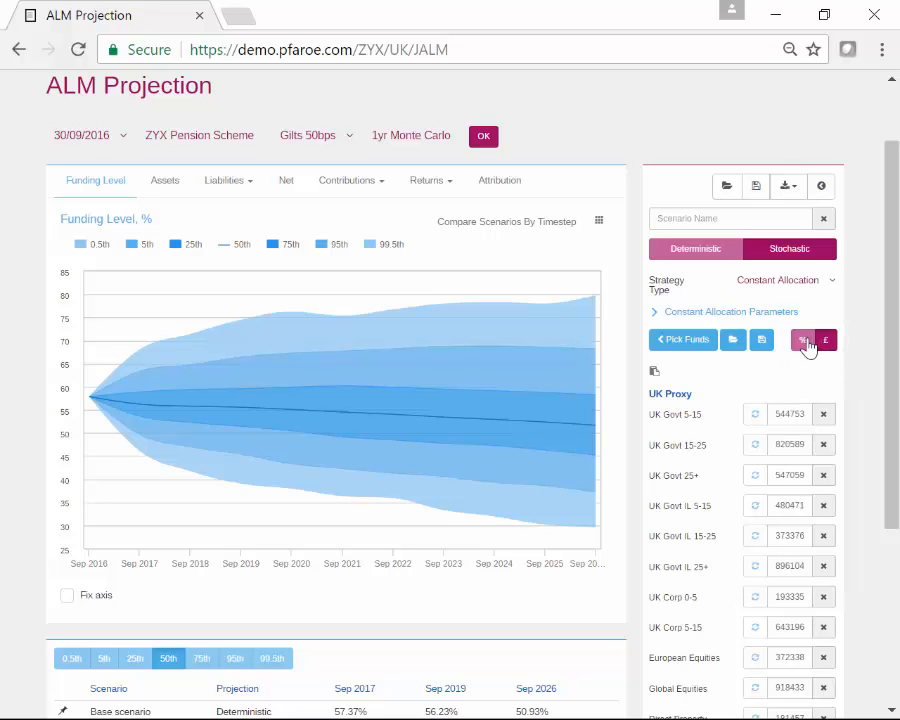
click(804, 341)
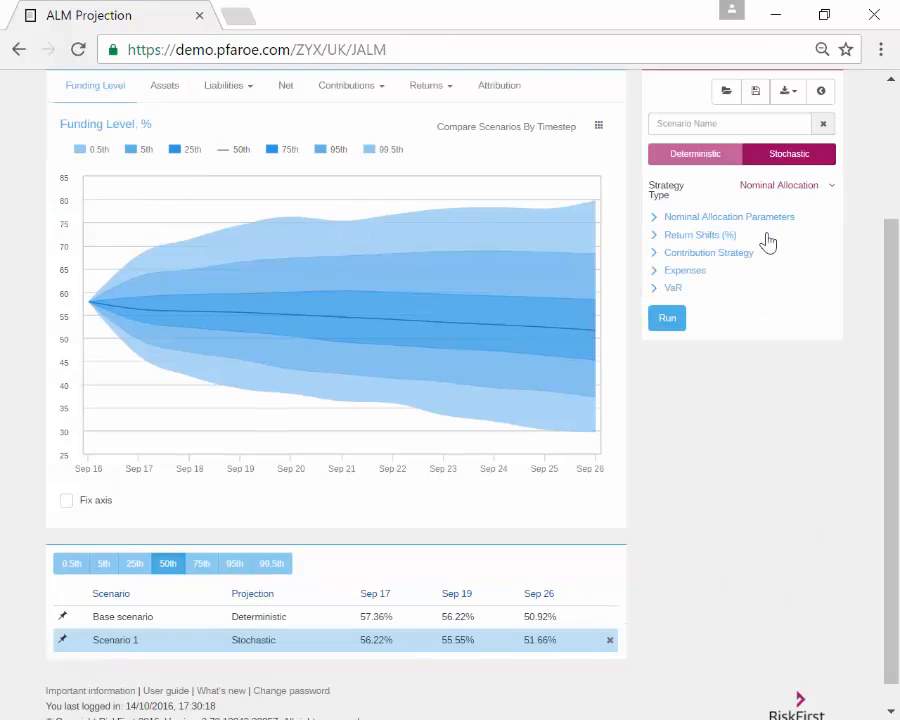
click(668, 218)
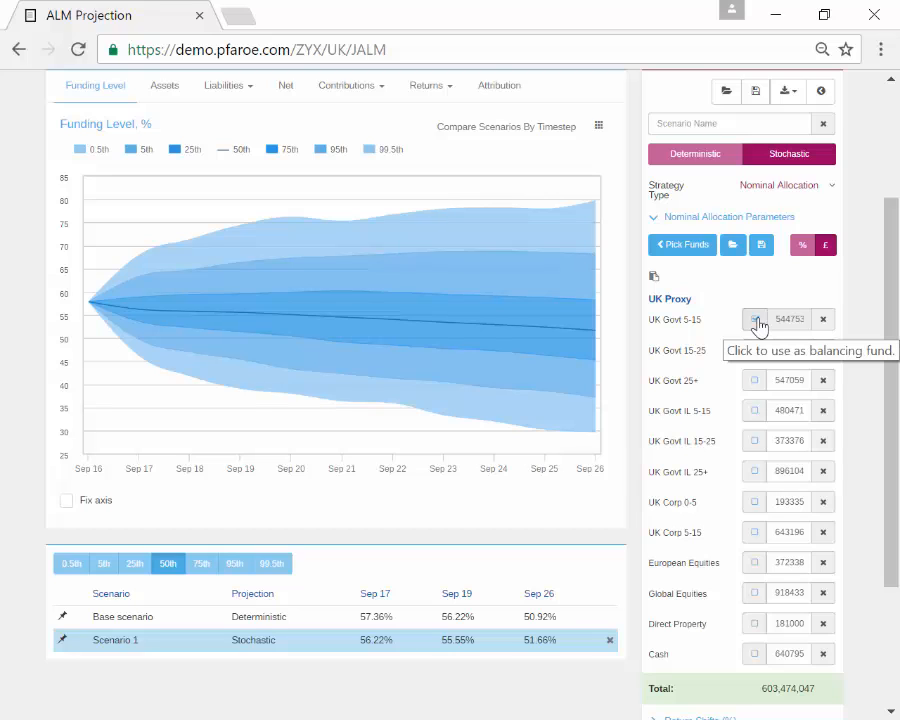
Step: Mark UK Govt 5-15 as the balancing fund and switch the strategy type to Annual Allocation
click(756, 320)
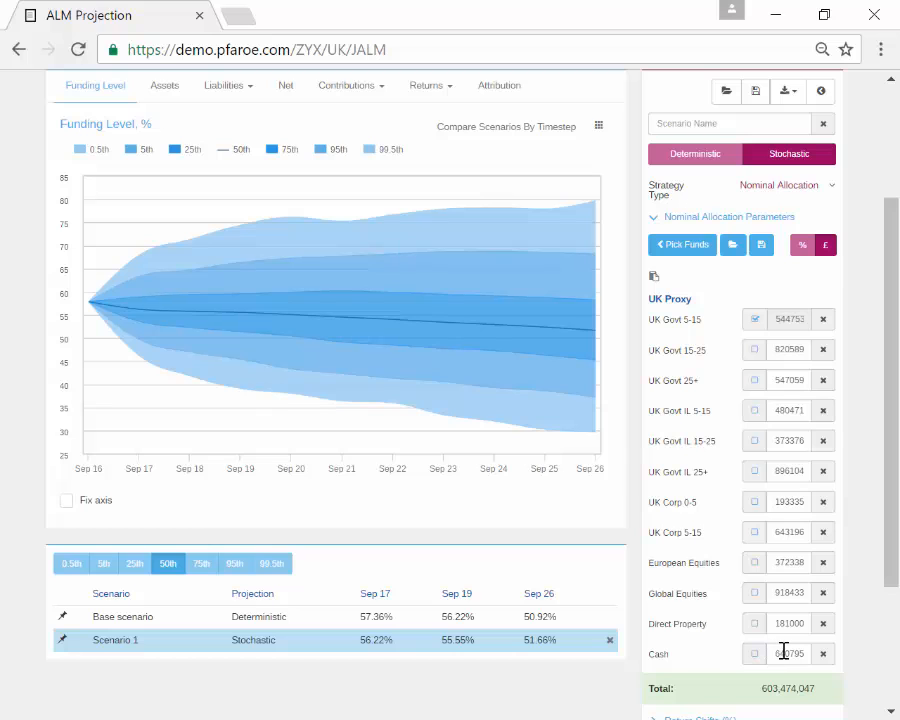
click(772, 191)
click(783, 262)
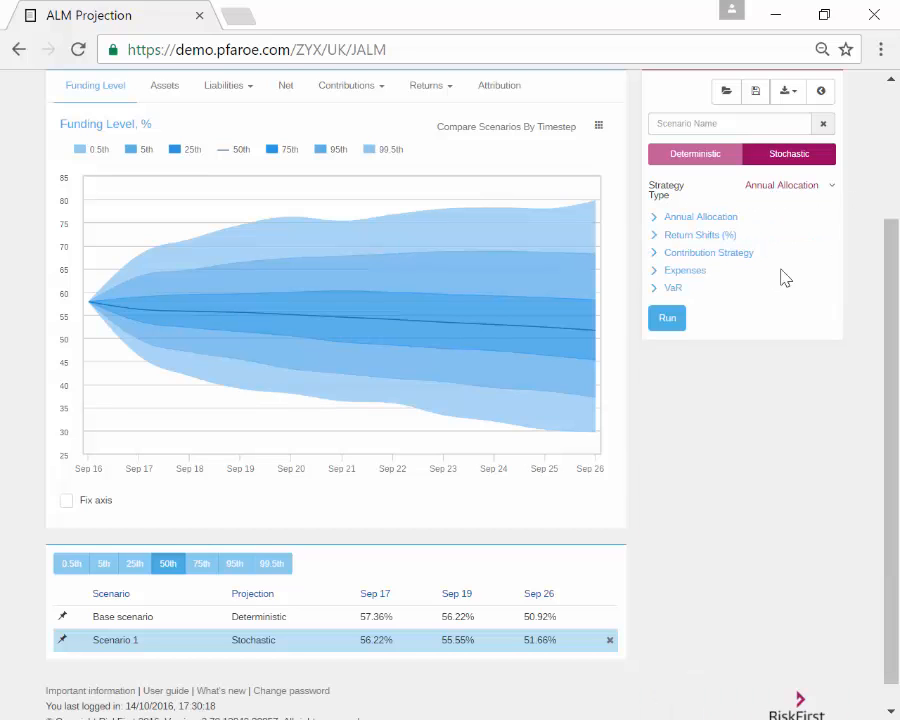
Step: Open the Annual Allocation fund weights in a full-width grid with one column per year, Sep 16 to Sep 25
click(714, 220)
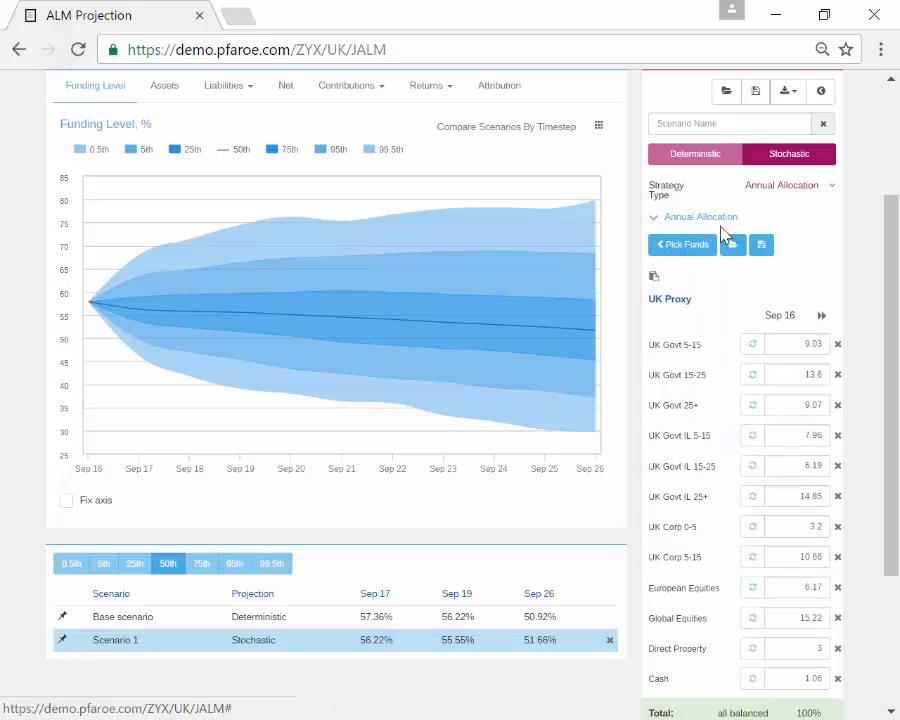
scroll(750, 255, up, 2)
click(821, 198)
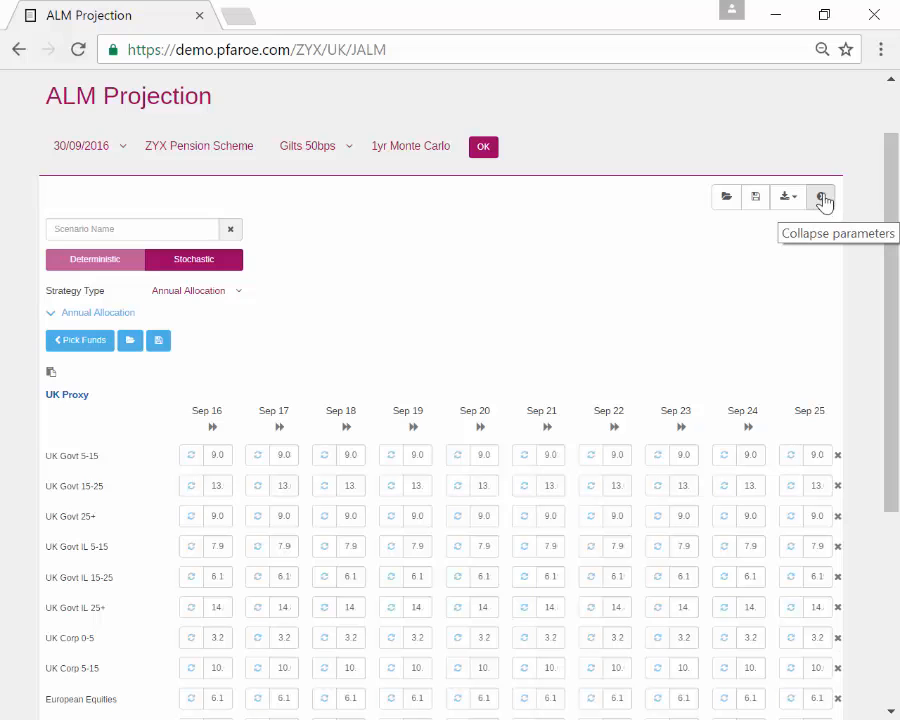
scroll(762, 220, down, 2)
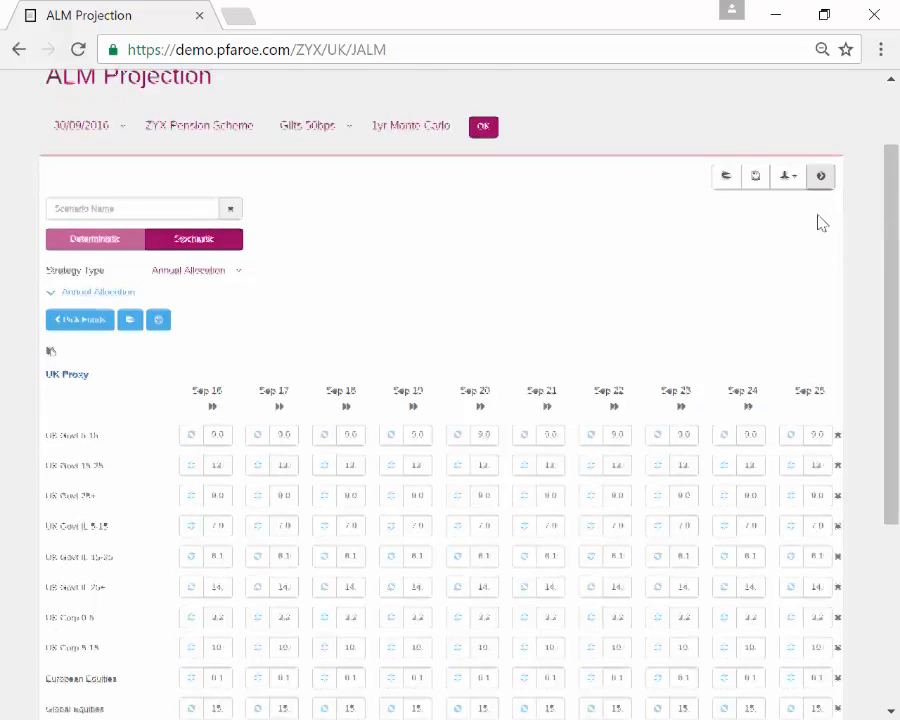
scroll(758, 200, up, 1)
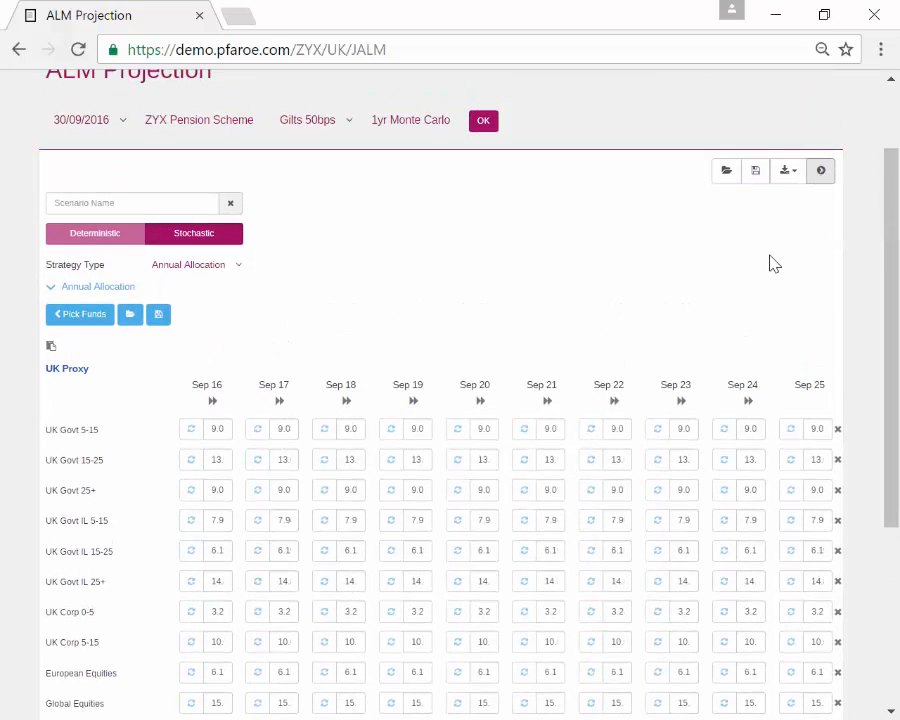
scroll(769, 261, down, 4)
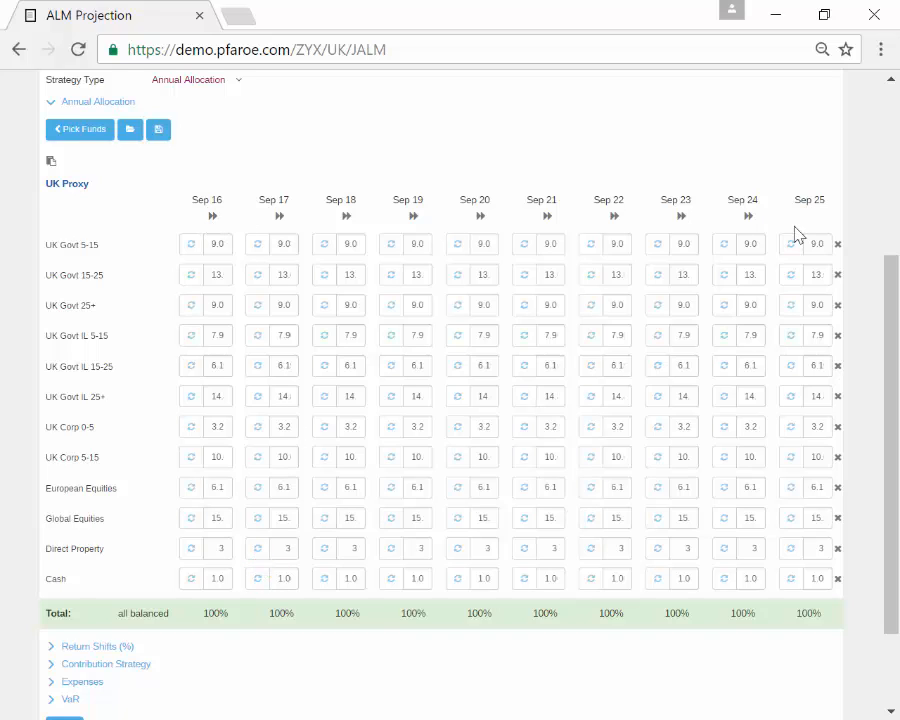
Step: Set Sep 16 UK Govt IL 5-15 to 10, rebalance with Direct Property, and copy the weights to all years
double_click(223, 337)
click(214, 367)
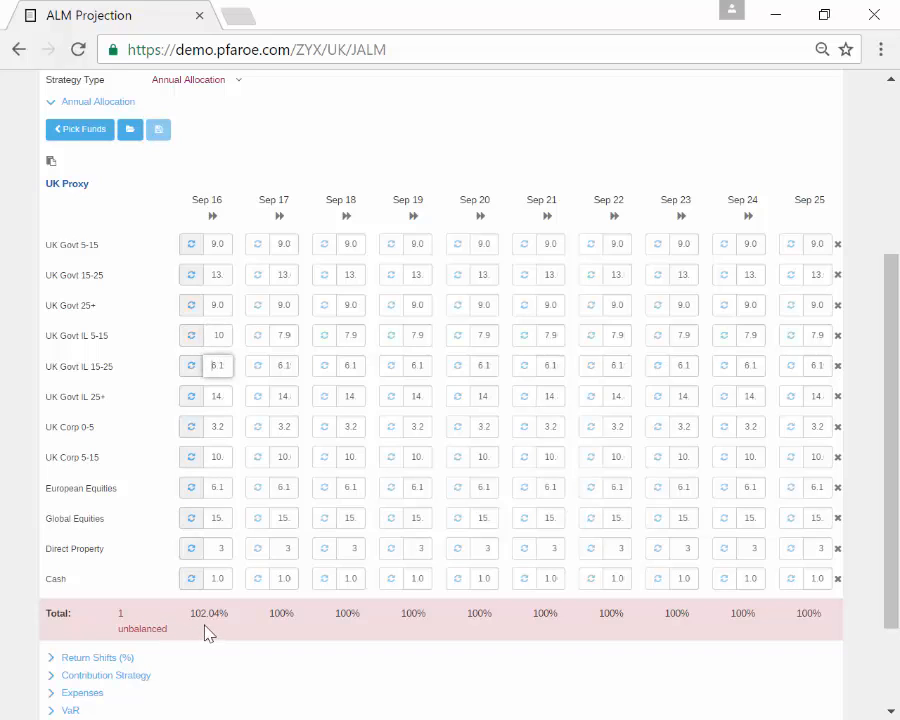
click(192, 550)
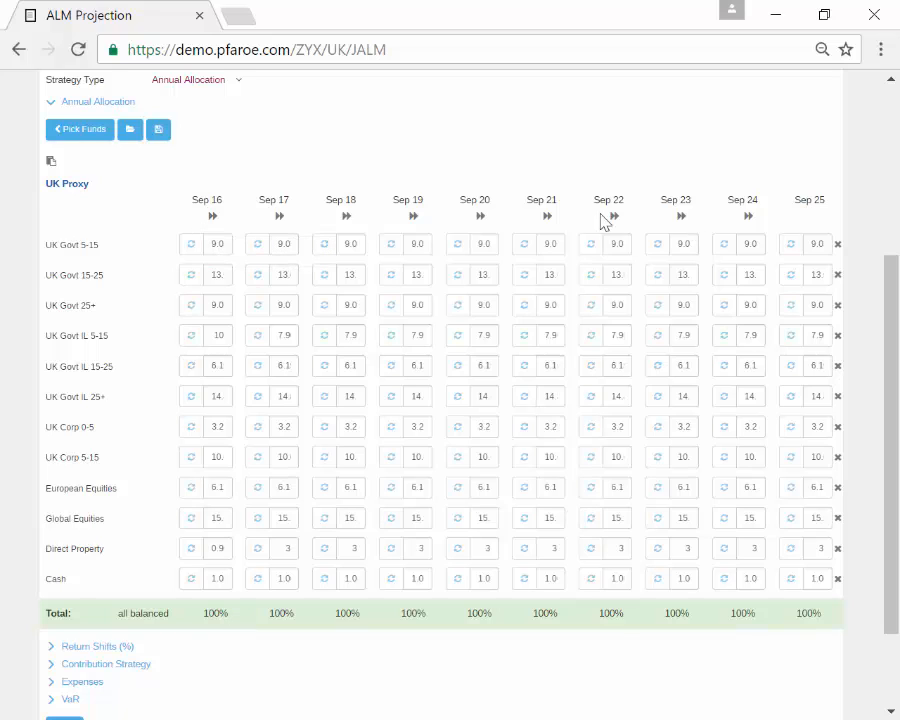
click(213, 218)
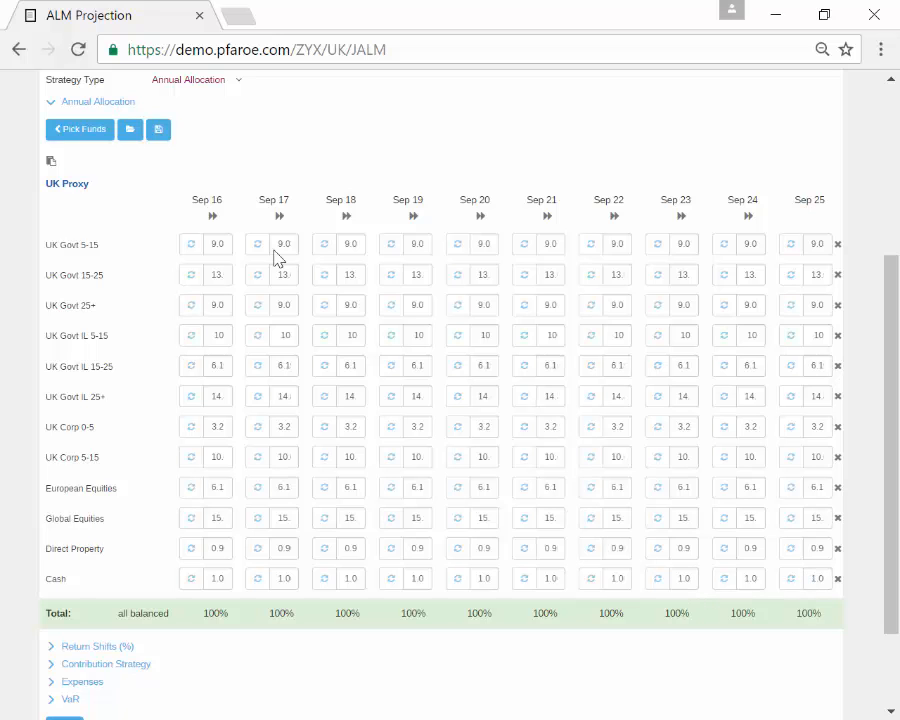
Step: Open the Paste from Excel box and close it without pasting anything
click(52, 164)
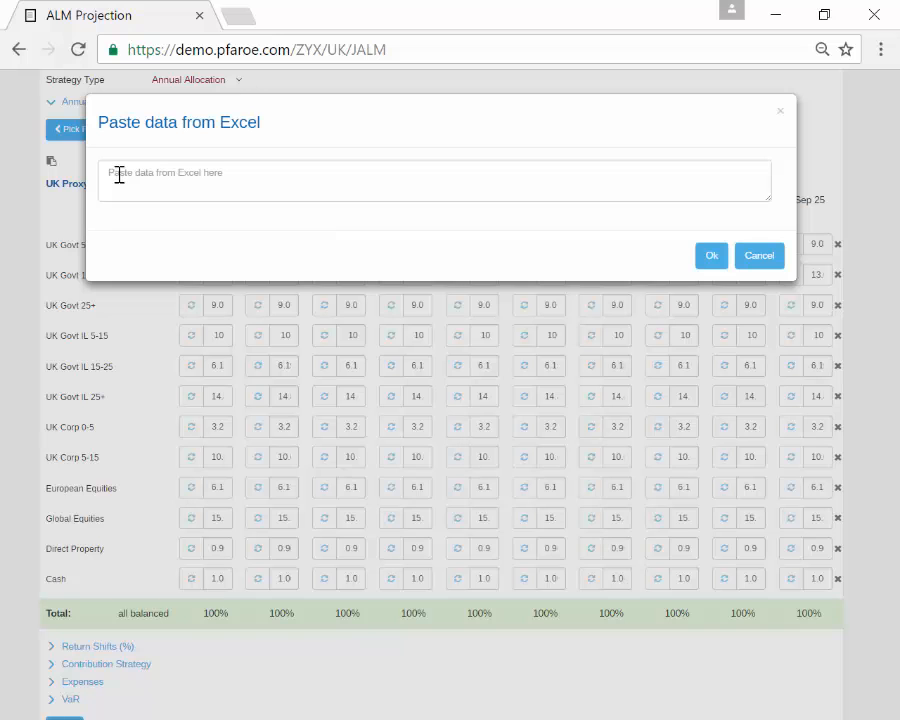
click(758, 256)
scroll(812, 88, up, 3)
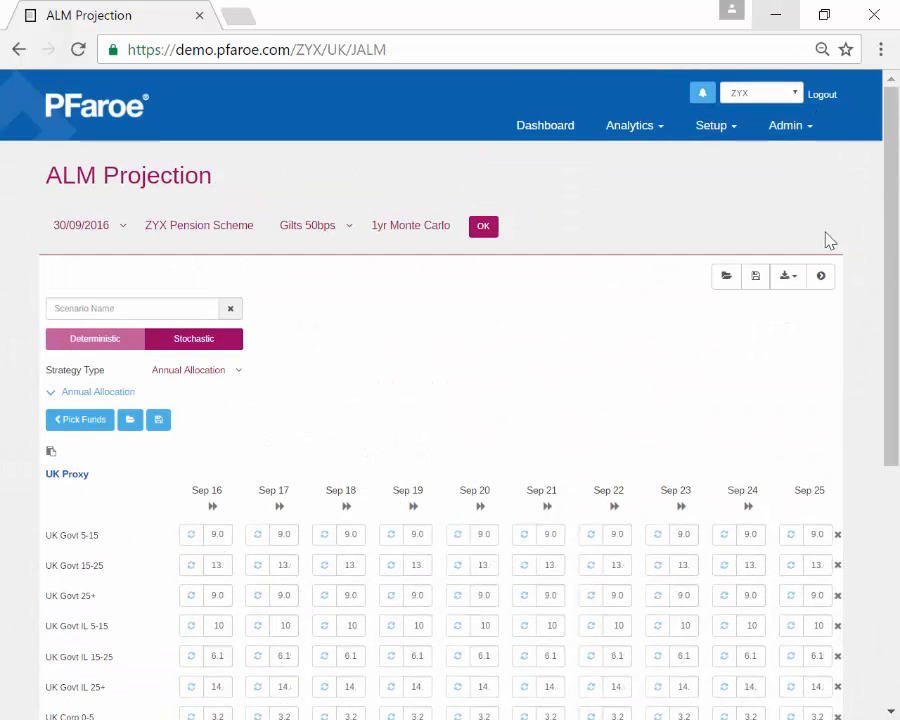
Step: Return the parameters beside the chart, switch Strategy Type to Buy & Hold, and show its fund amounts
click(822, 277)
click(775, 372)
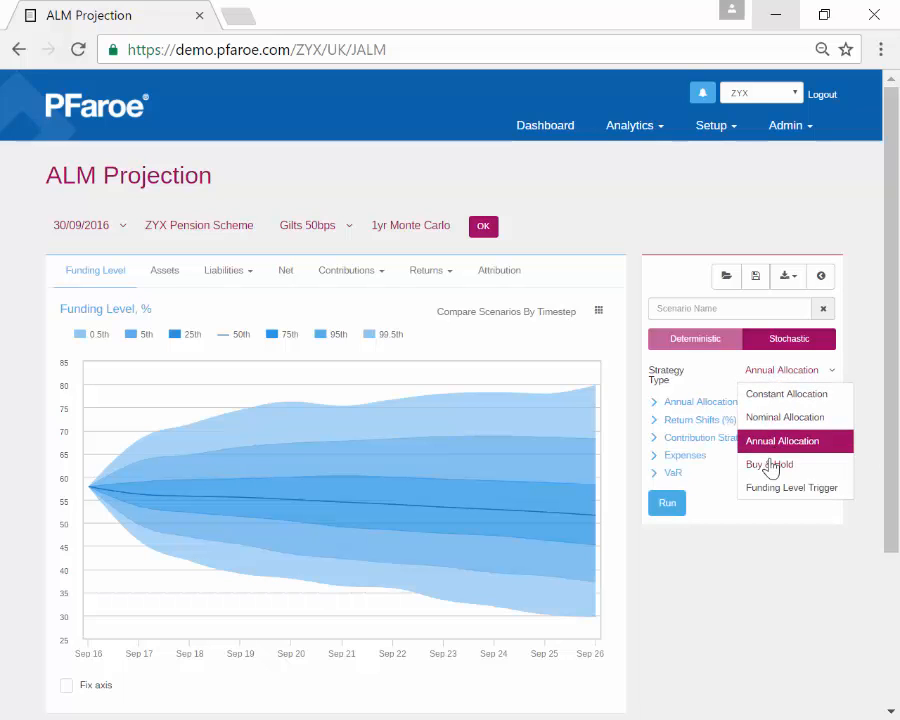
click(772, 462)
click(712, 402)
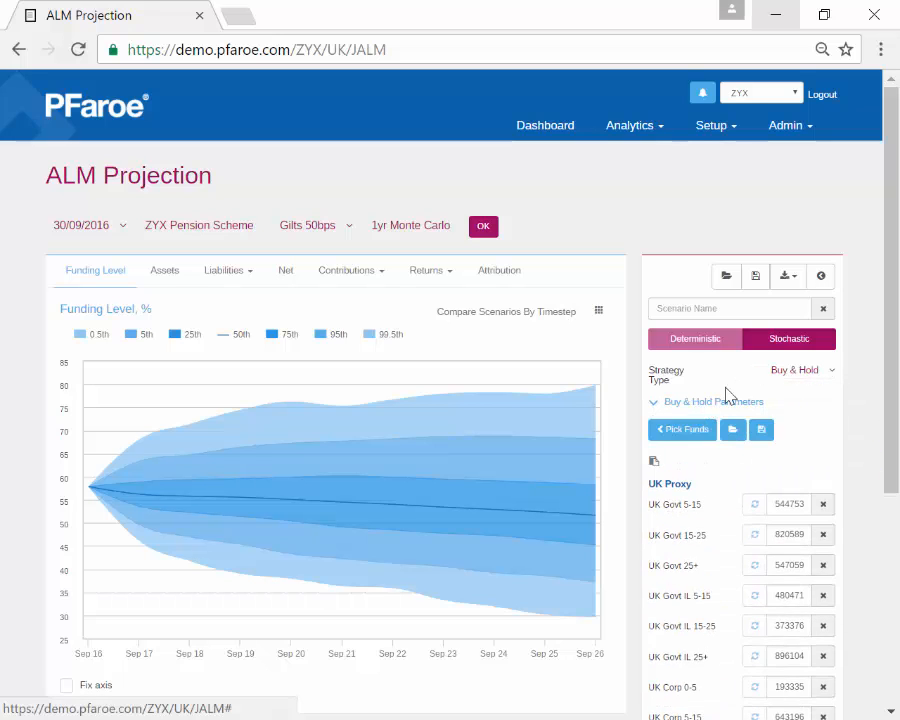
scroll(731, 412, down, 2)
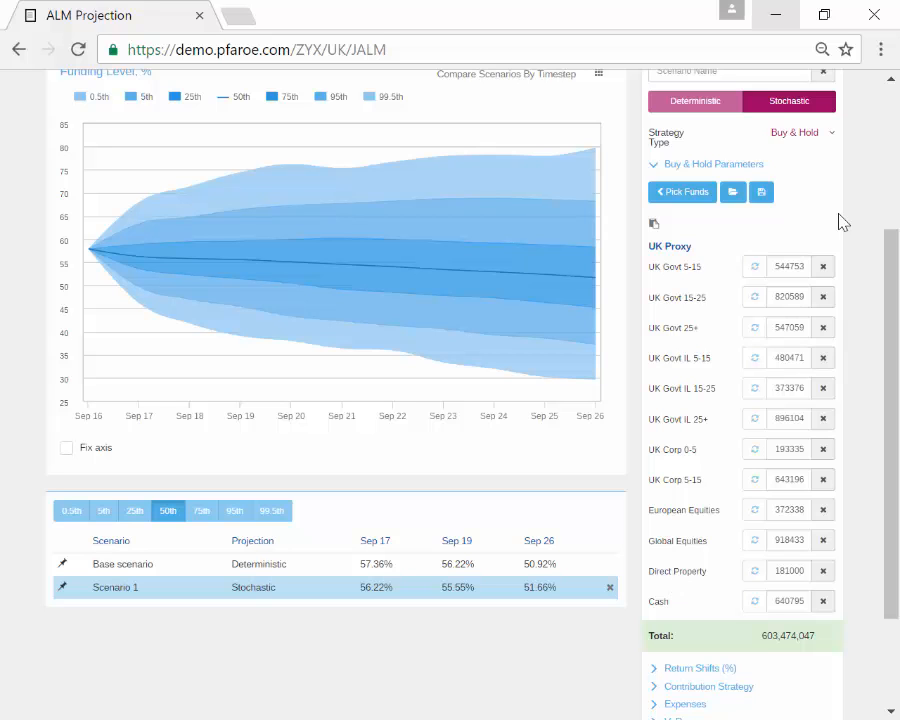
click(797, 136)
Step: Switch to Funding Level Trigger with Current as the first allocation and Gilts matched as the second
click(813, 252)
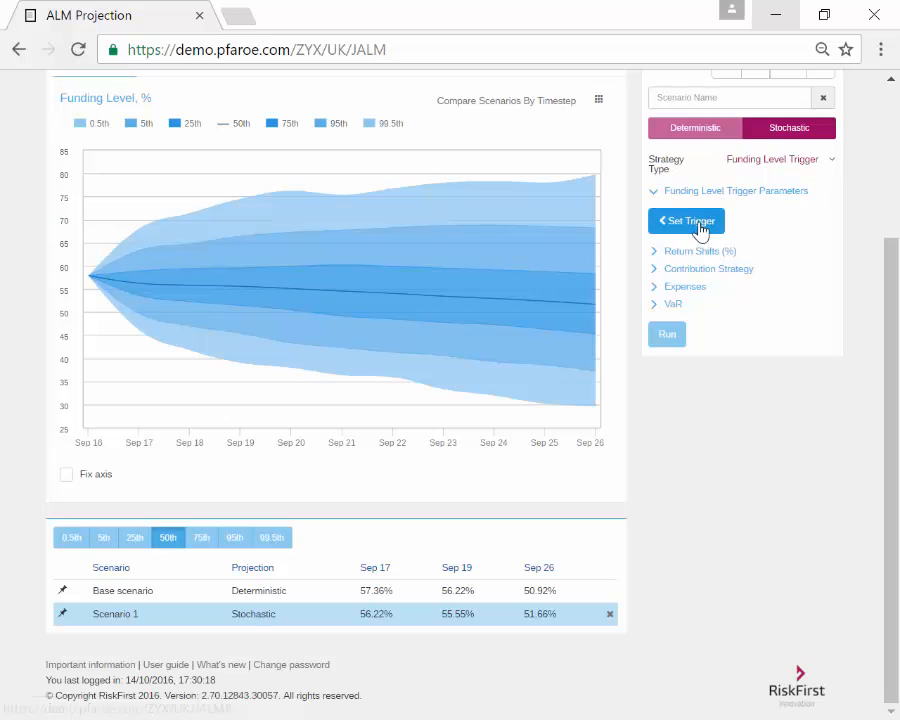
click(700, 230)
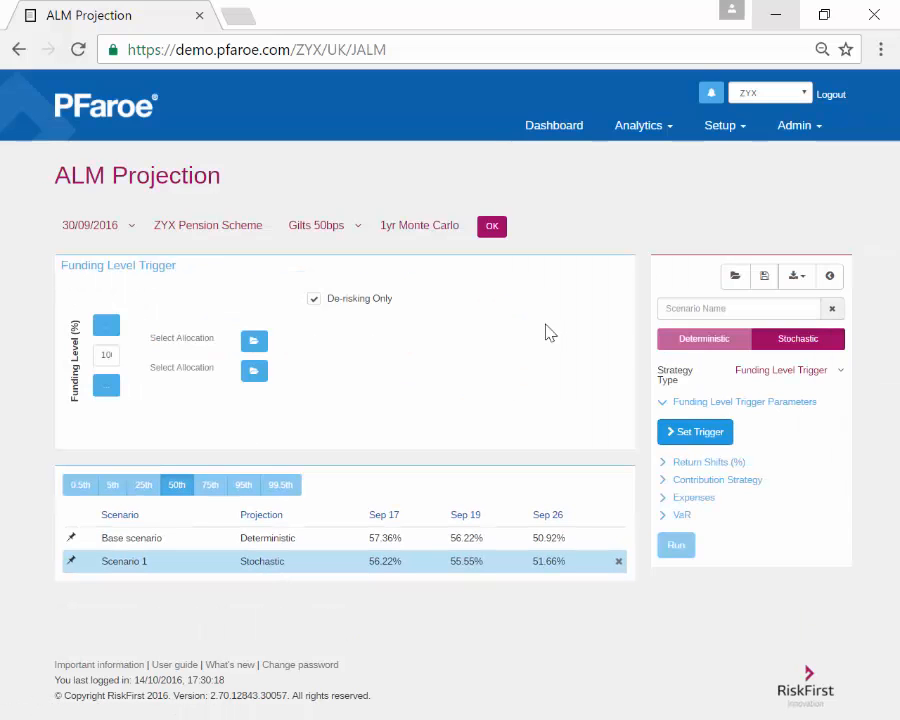
click(263, 342)
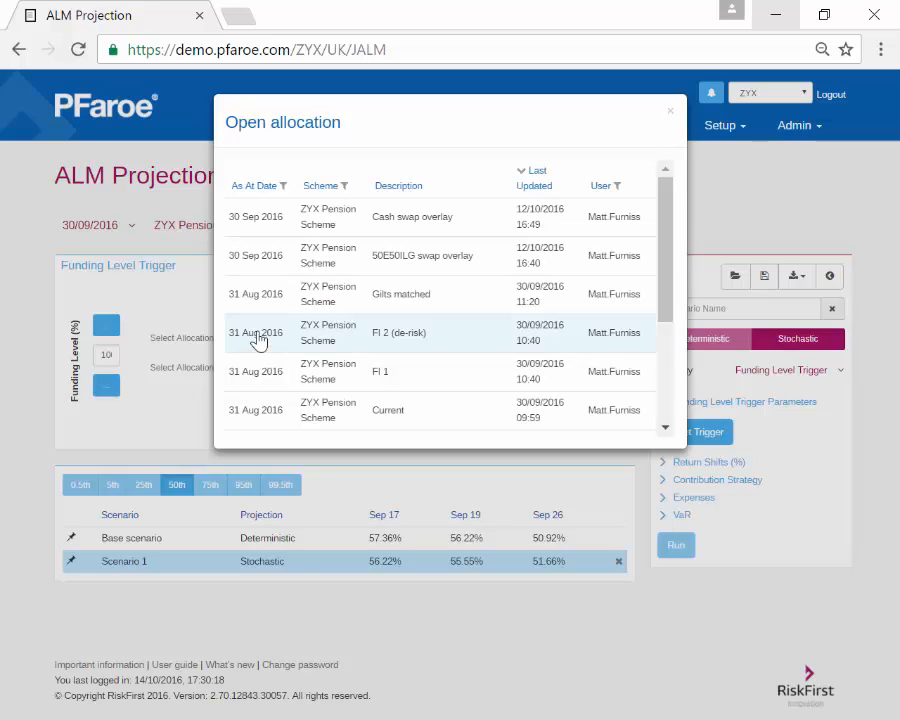
click(378, 408)
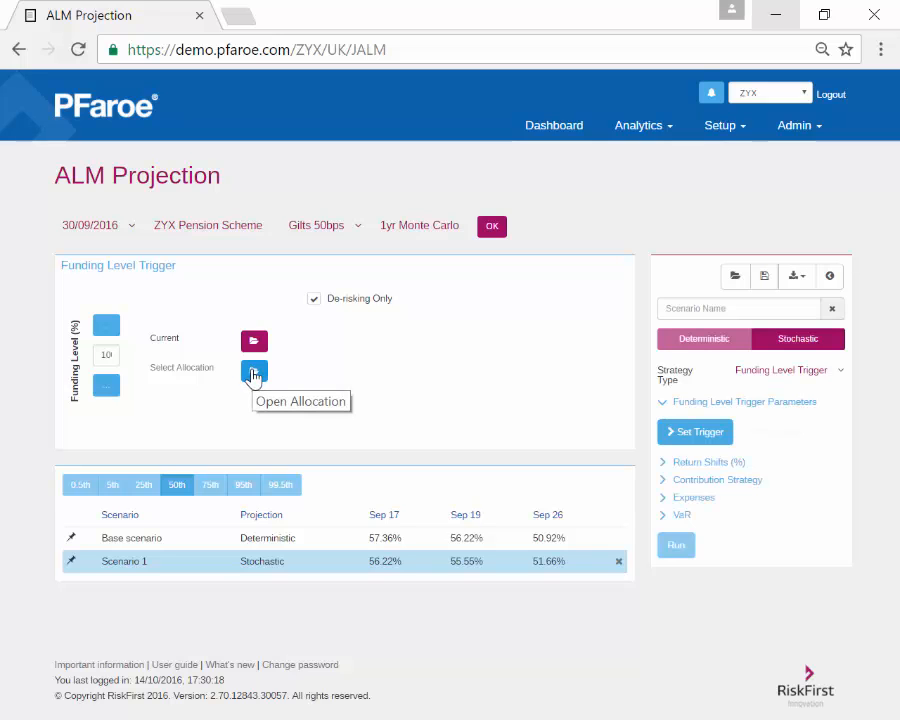
click(253, 374)
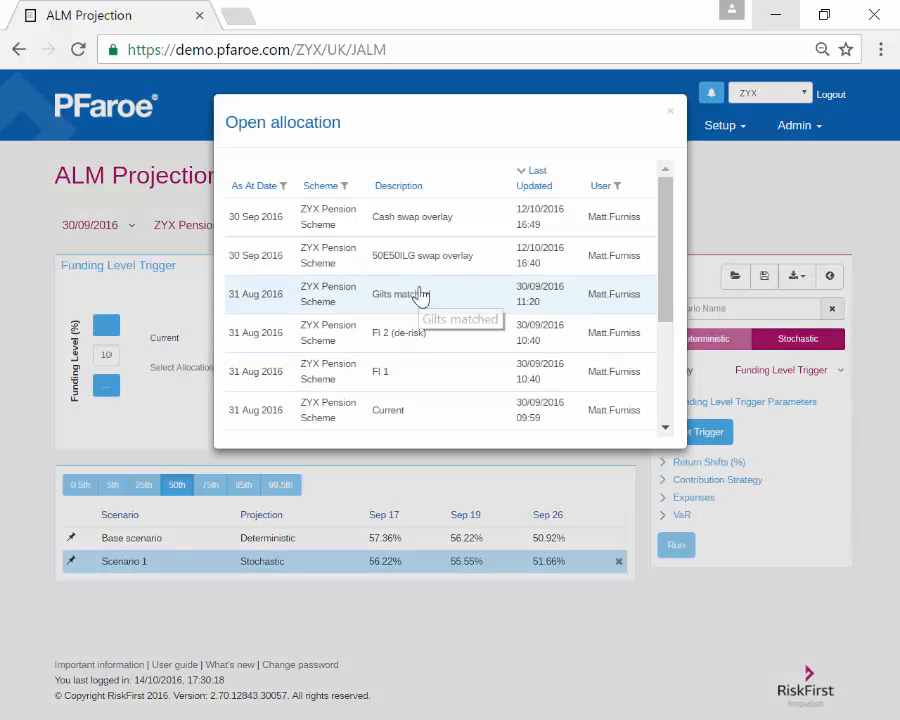
click(418, 296)
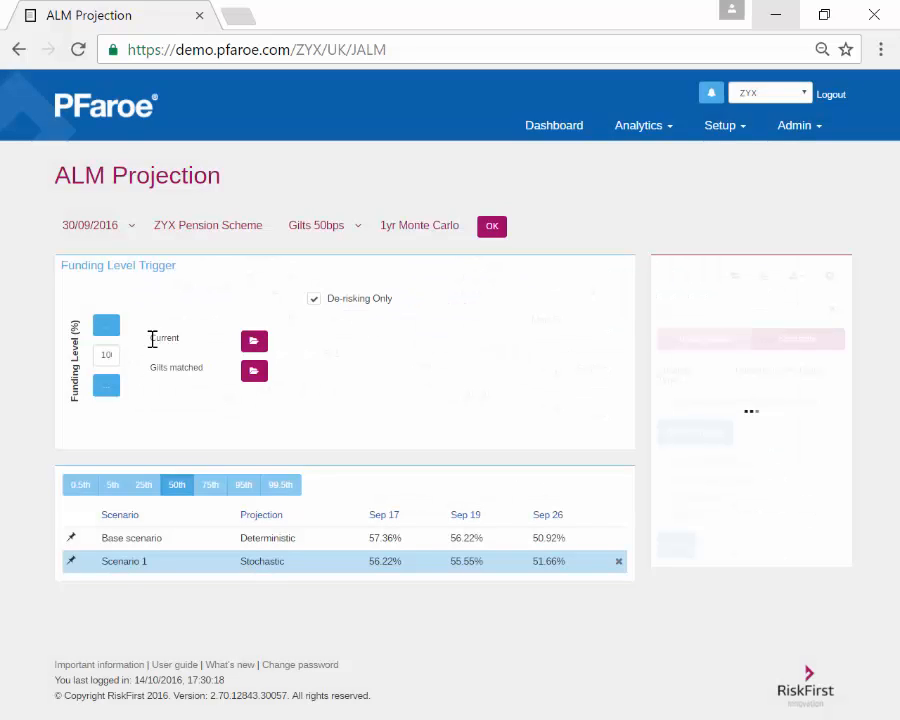
Step: Set the trigger funding level to 80% and add another trigger level row
drag(151, 339, 183, 337)
drag(103, 355, 137, 345)
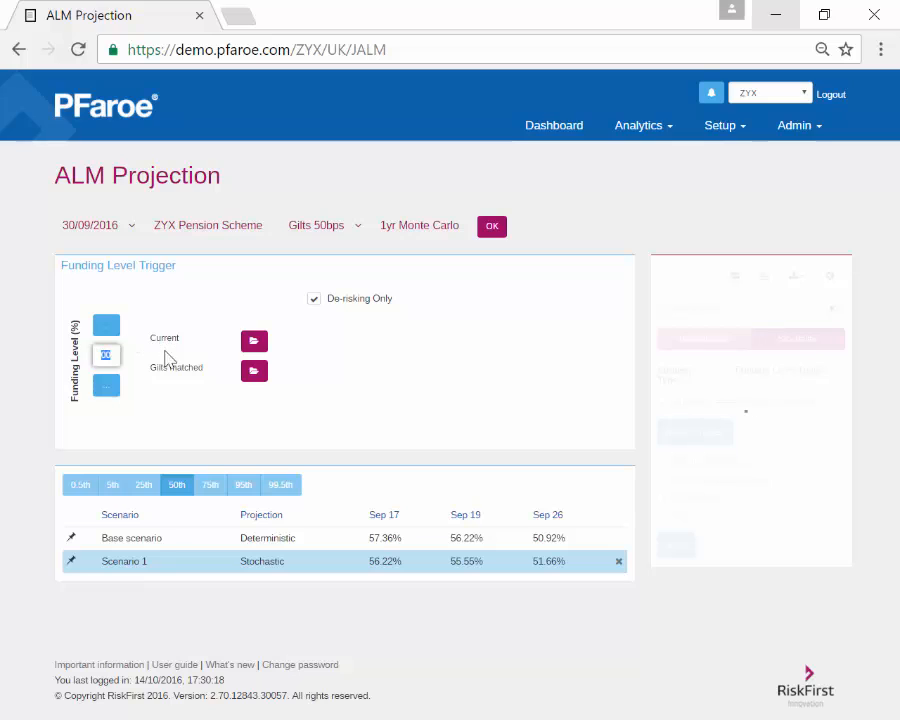
text(6)
click(267, 426)
drag(151, 375, 187, 371)
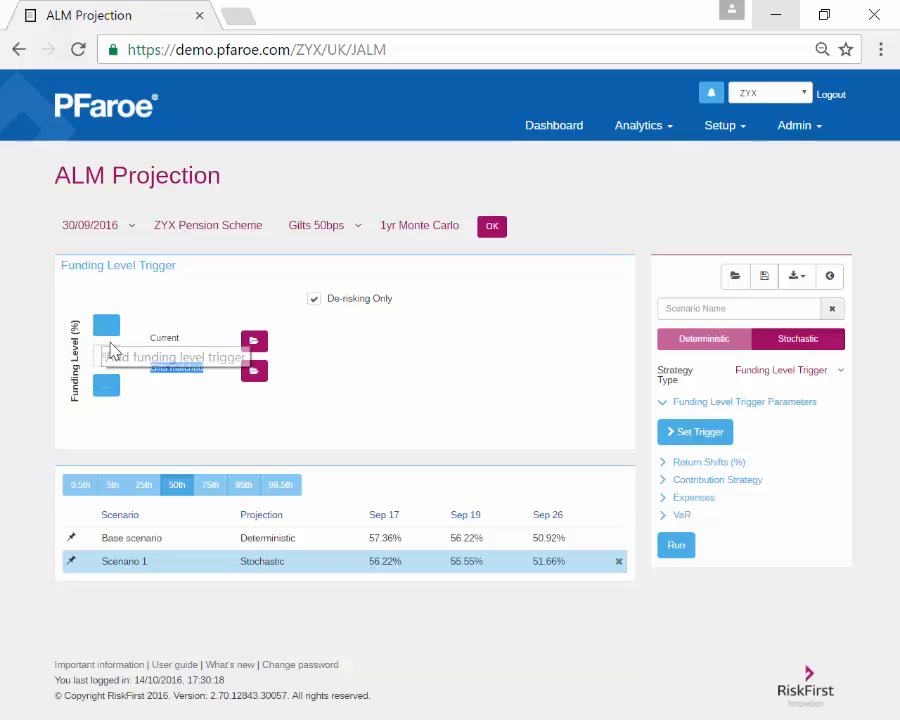
click(111, 385)
Step: Enter 82 as the new trigger level, try 78, and restore 82 after the ordering error
double_click(112, 384)
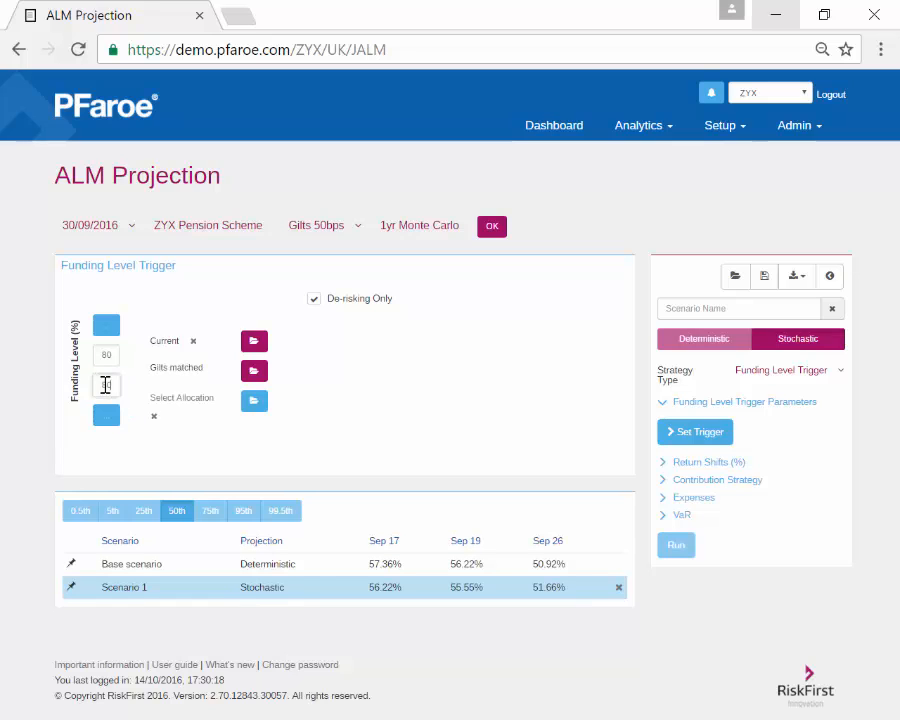
text(82)
click(214, 447)
double_click(113, 386)
key(BackSpace)
text(78)
click(203, 439)
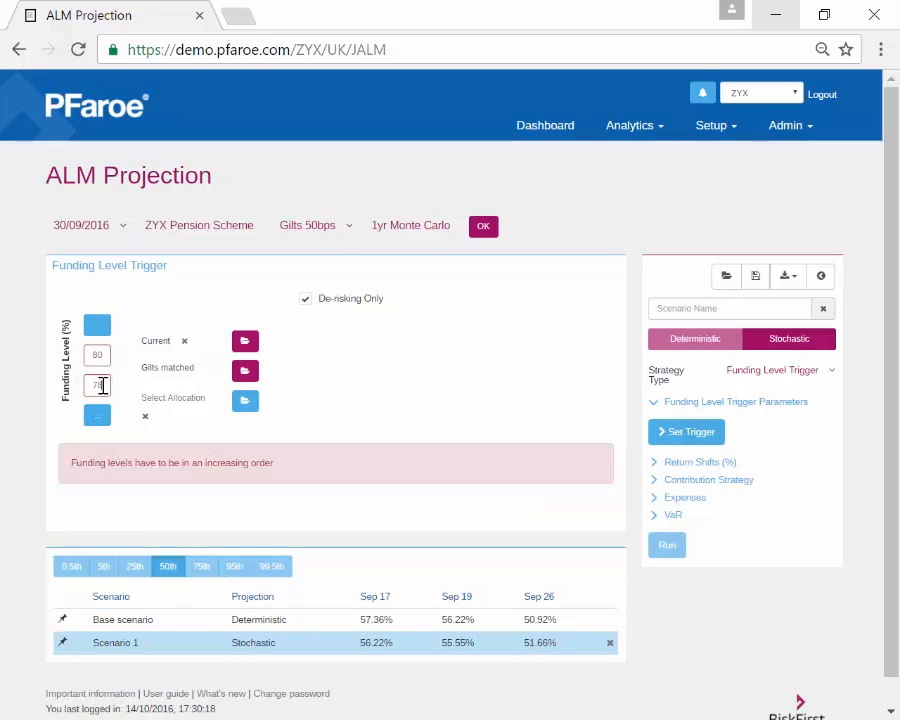
double_click(95, 385)
text(82)
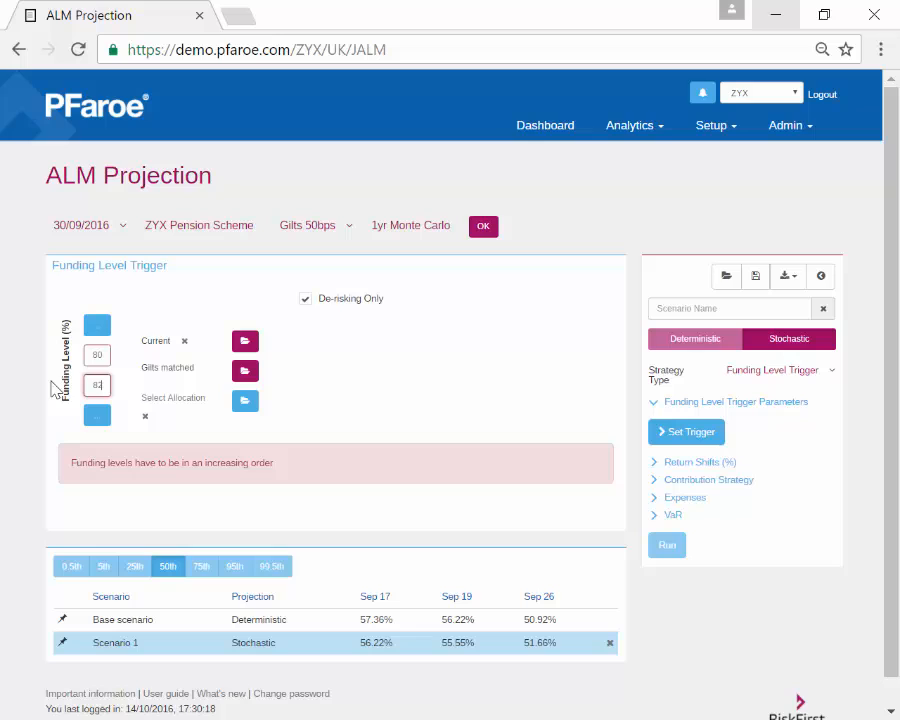
click(229, 495)
Step: Add a 78 level below, remove the extra levels to keep only 80%, and tick De-risking Only
click(97, 325)
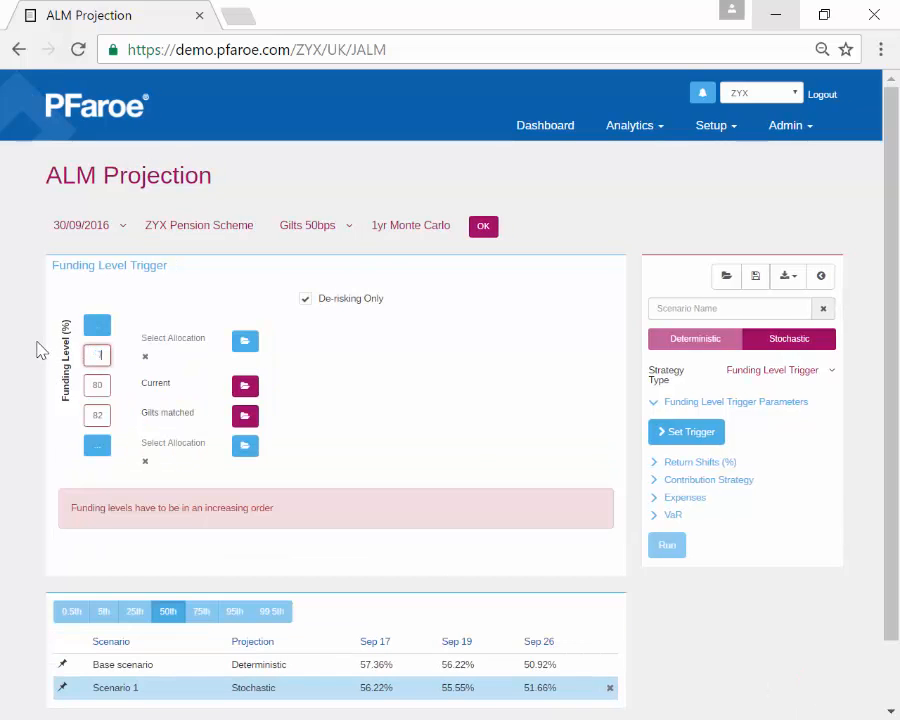
text(78)
click(490, 448)
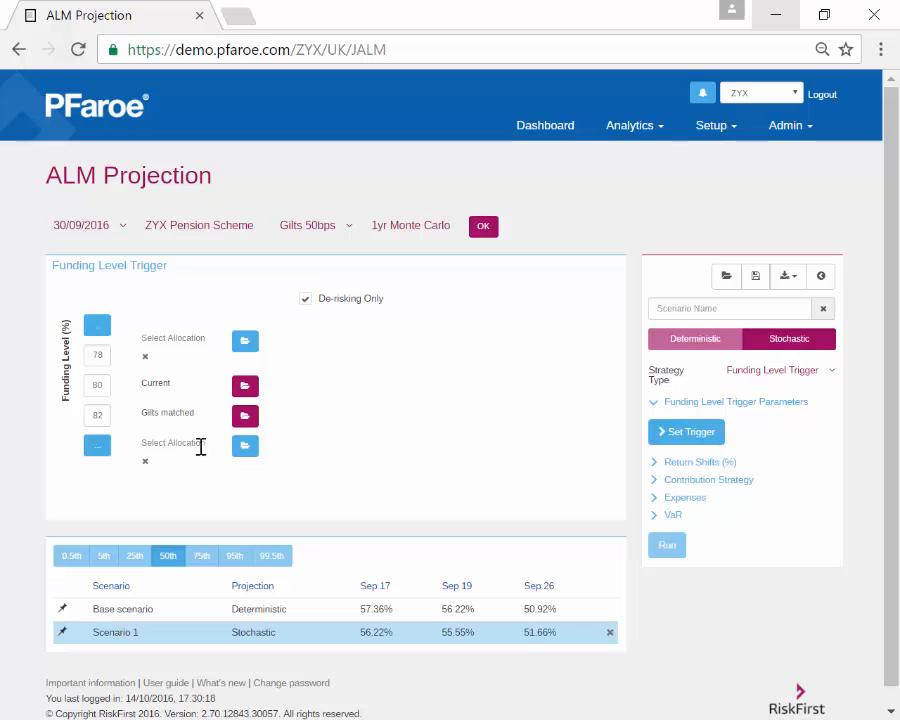
click(145, 462)
click(314, 300)
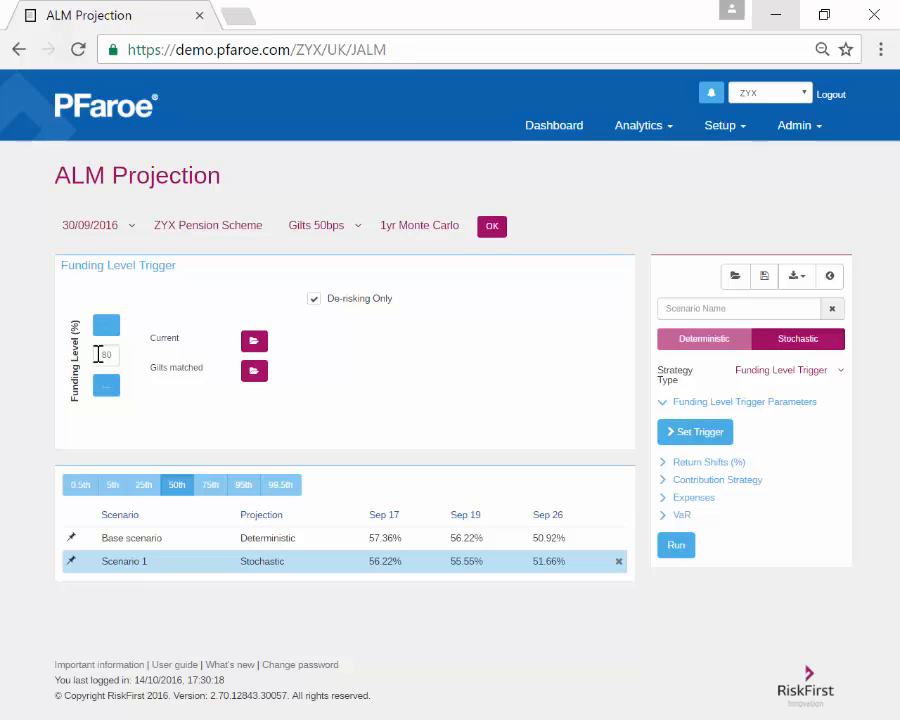
Step: Check the Current and Gilts matched allocations on the single 80% trigger, then untick De-risking Only
drag(145, 375, 213, 375)
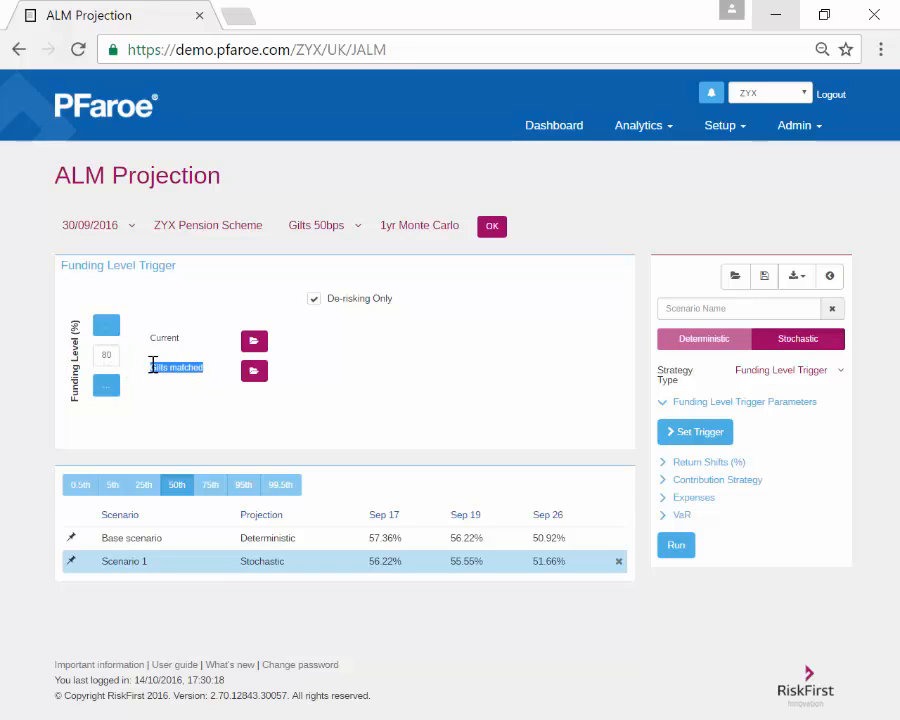
drag(194, 362, 93, 362)
drag(147, 340, 183, 339)
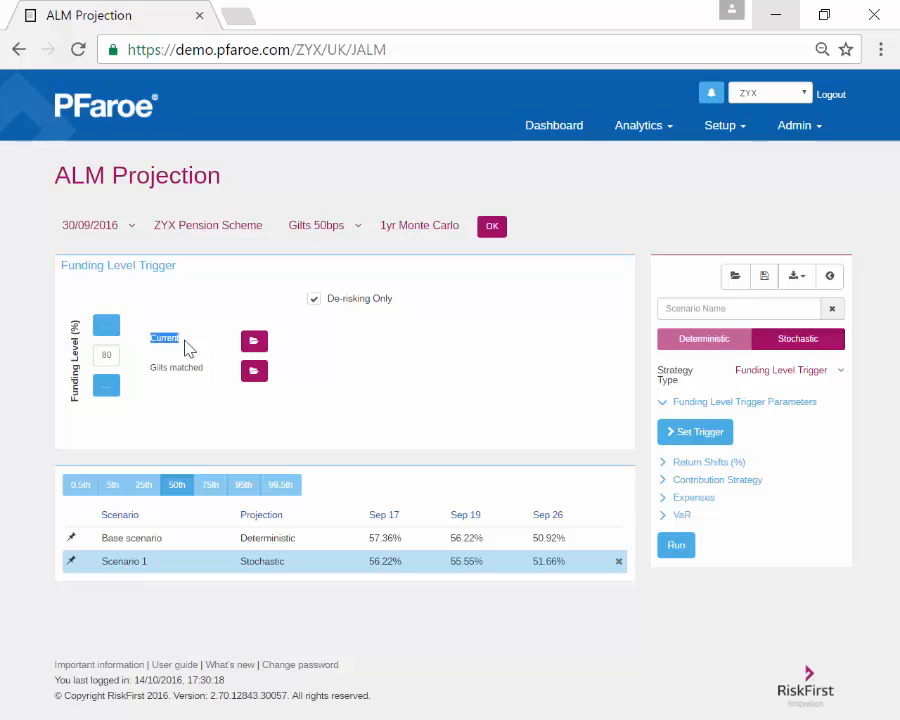
drag(147, 372, 208, 370)
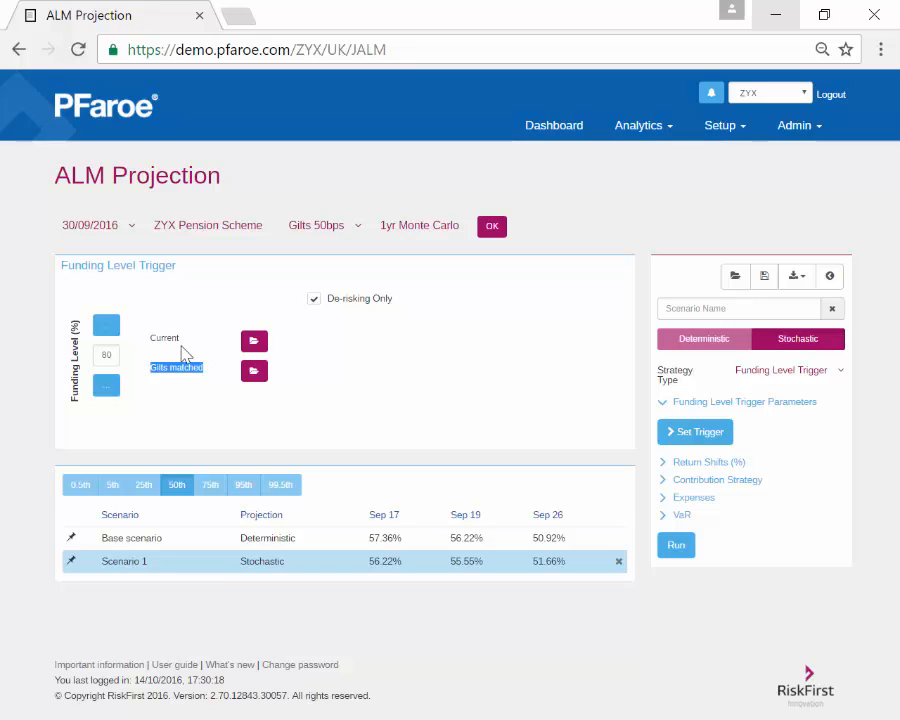
click(152, 367)
click(314, 299)
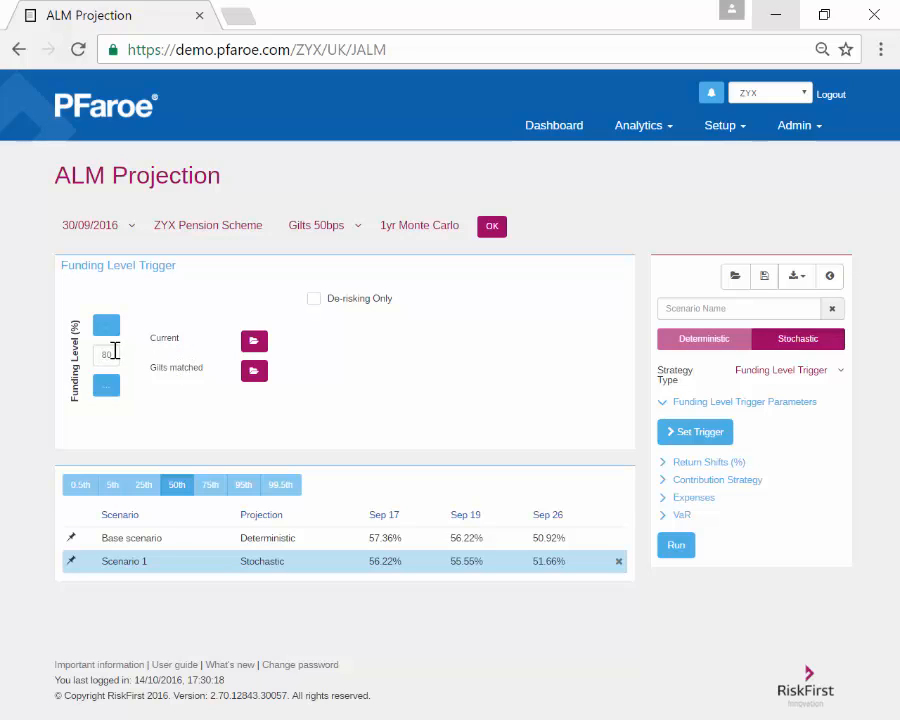
Step: Change the strategy to Constant Allocation and show the Return Shifts (%) grid at full width
click(716, 405)
click(780, 370)
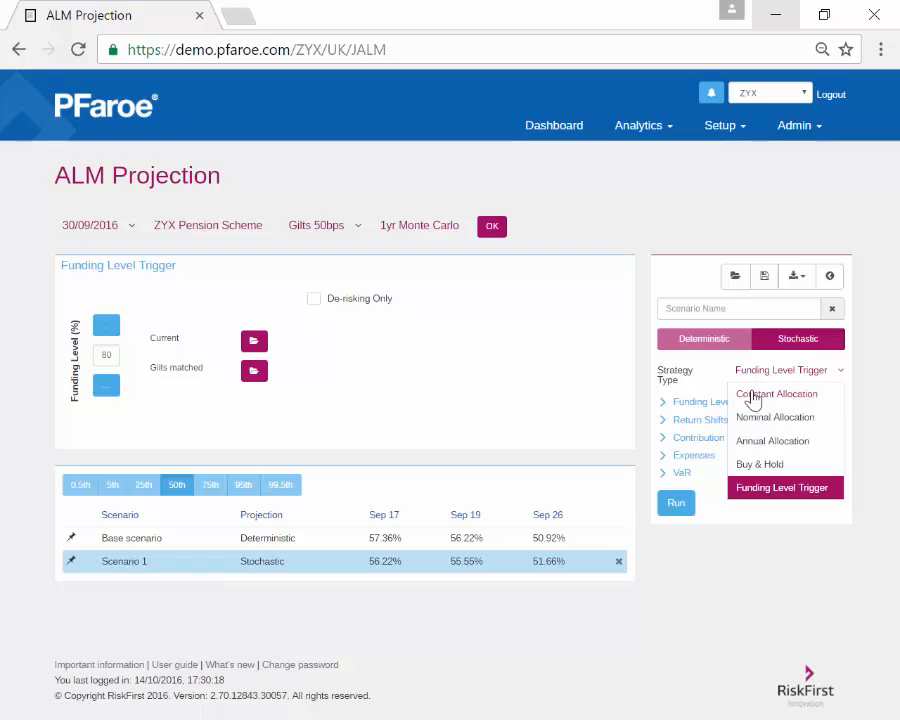
click(753, 394)
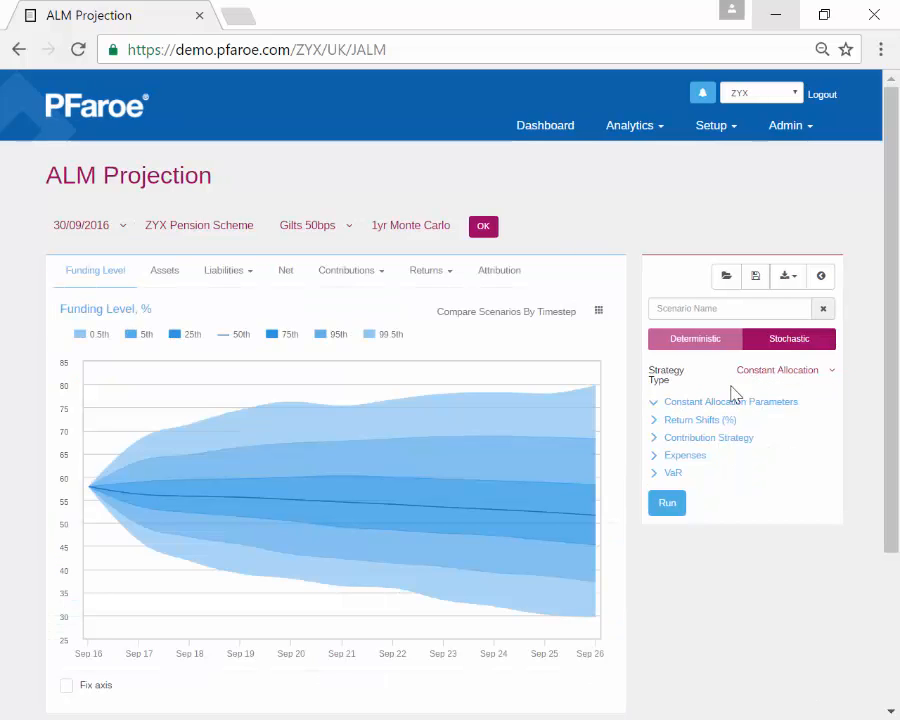
click(697, 421)
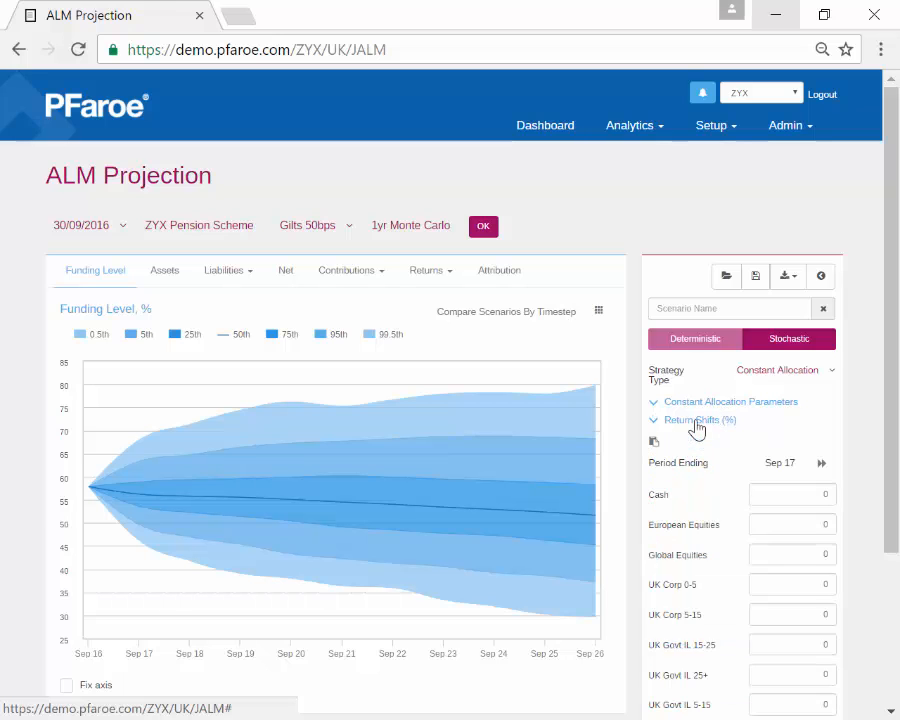
scroll(697, 426, down, 3)
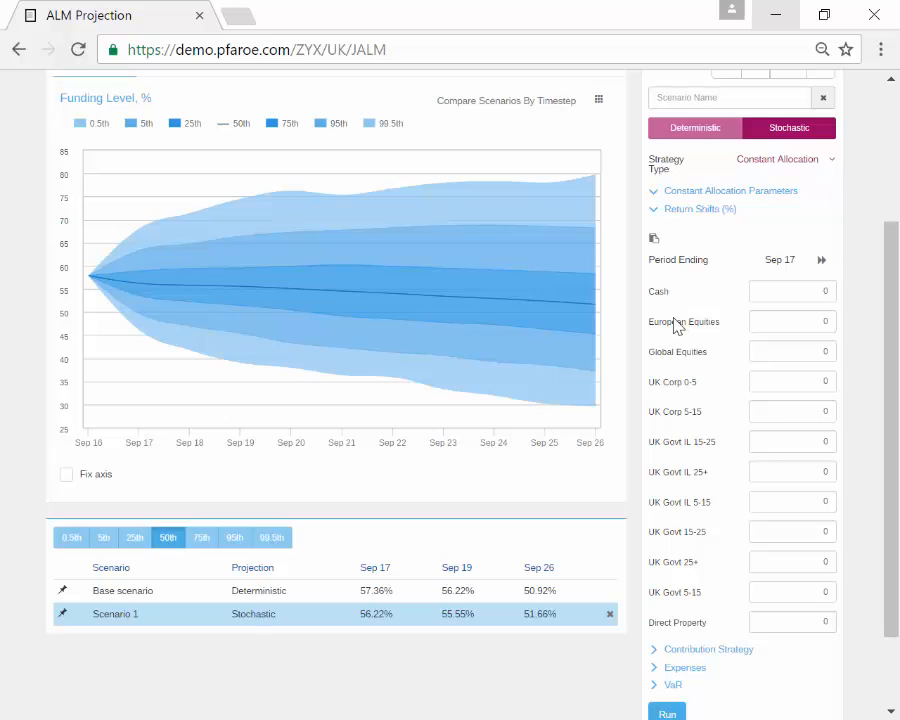
scroll(690, 350, up, 3)
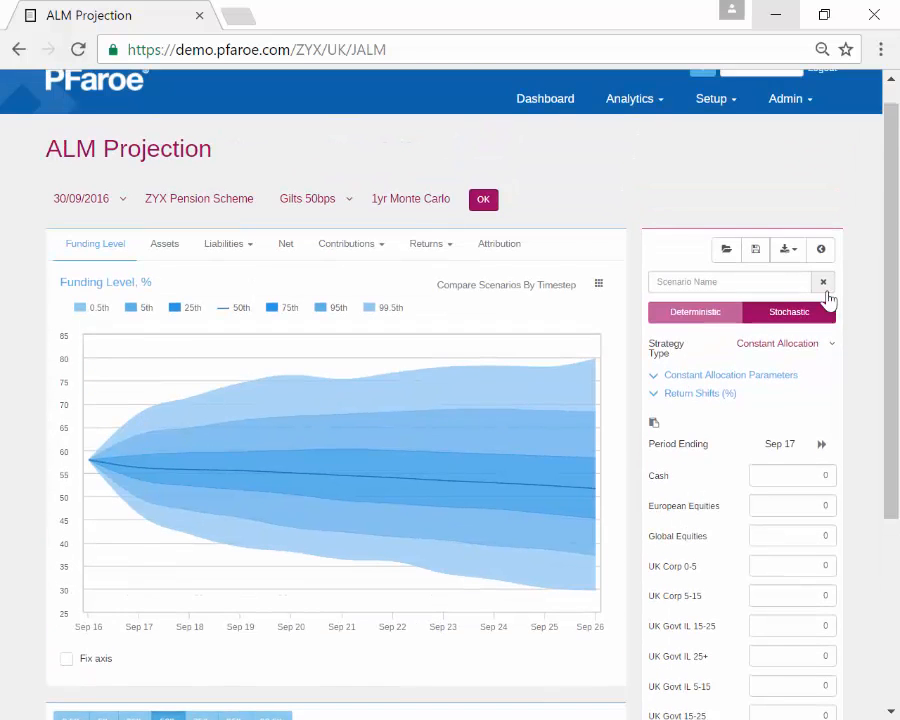
click(821, 253)
scroll(545, 350, down, 3)
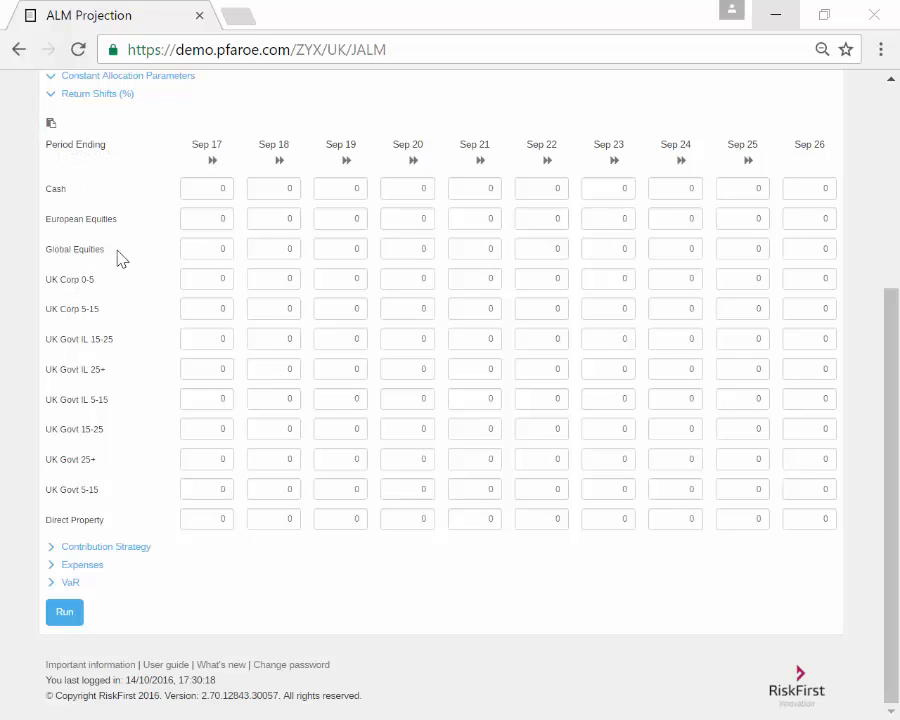
Step: Set the Global Equities shift to 0.5 in Sep 17 and copy it through Sep 26
click(220, 247)
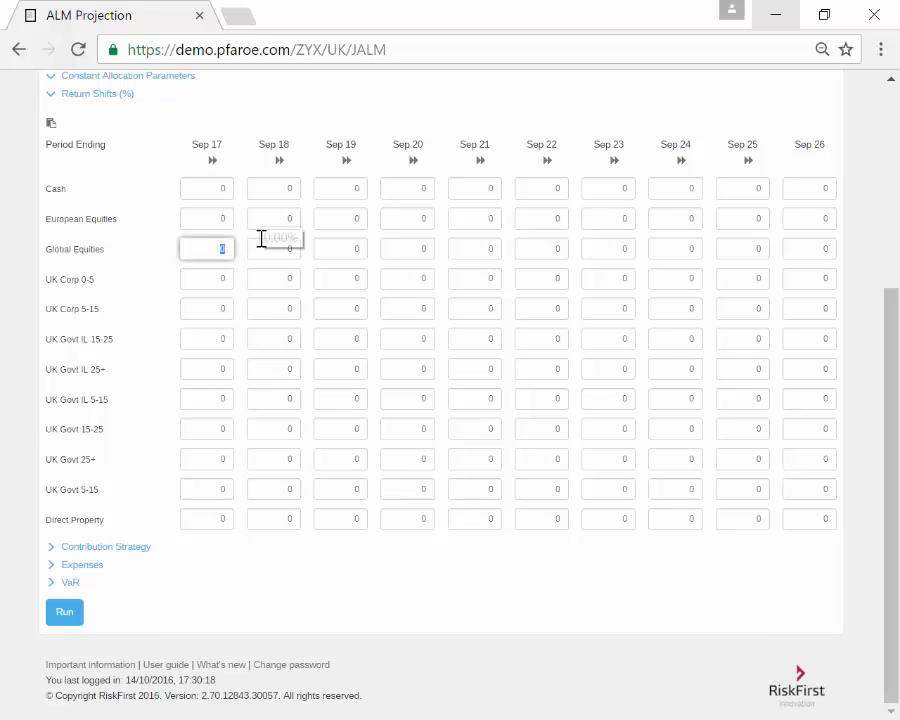
text(0.5)
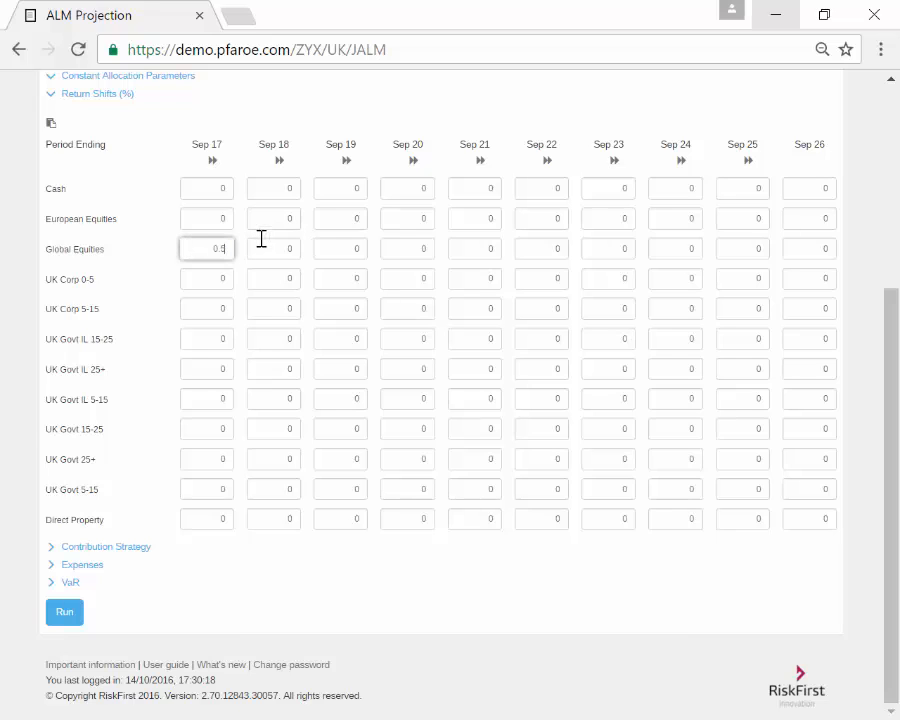
click(213, 161)
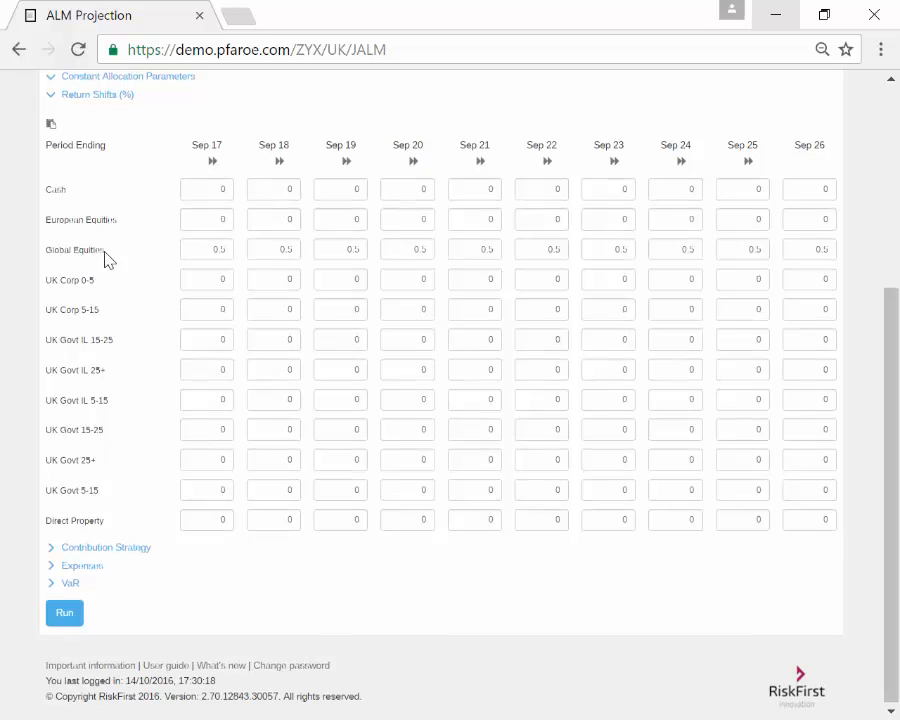
scroll(109, 259, up, 2)
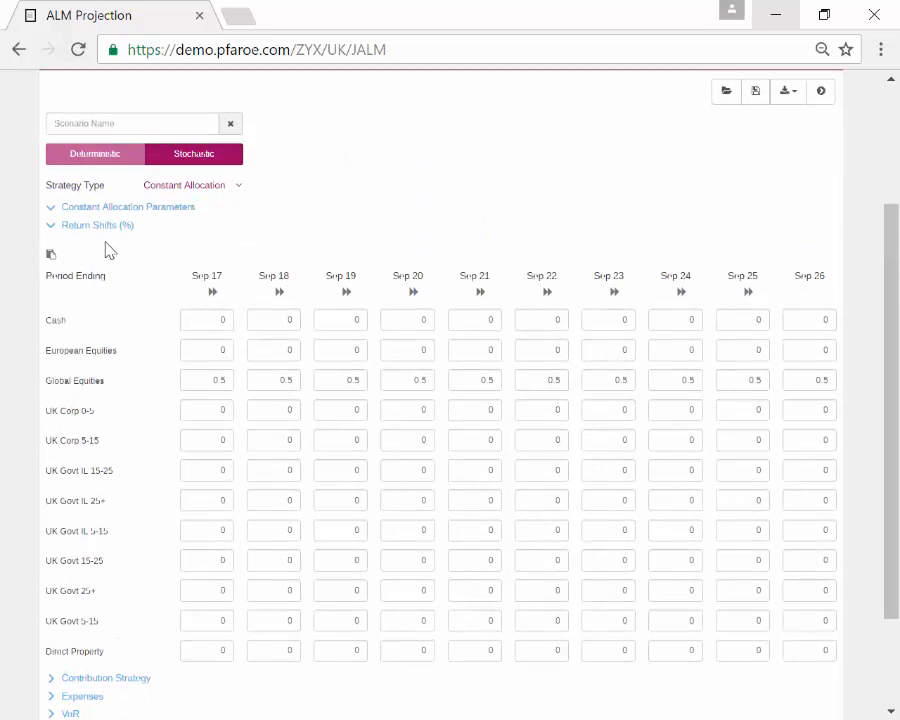
Step: Collapse Return Shifts and show Contribution Strategy full width, with deficit, employee and employer contributions for Sep 17–Sep 26
click(99, 229)
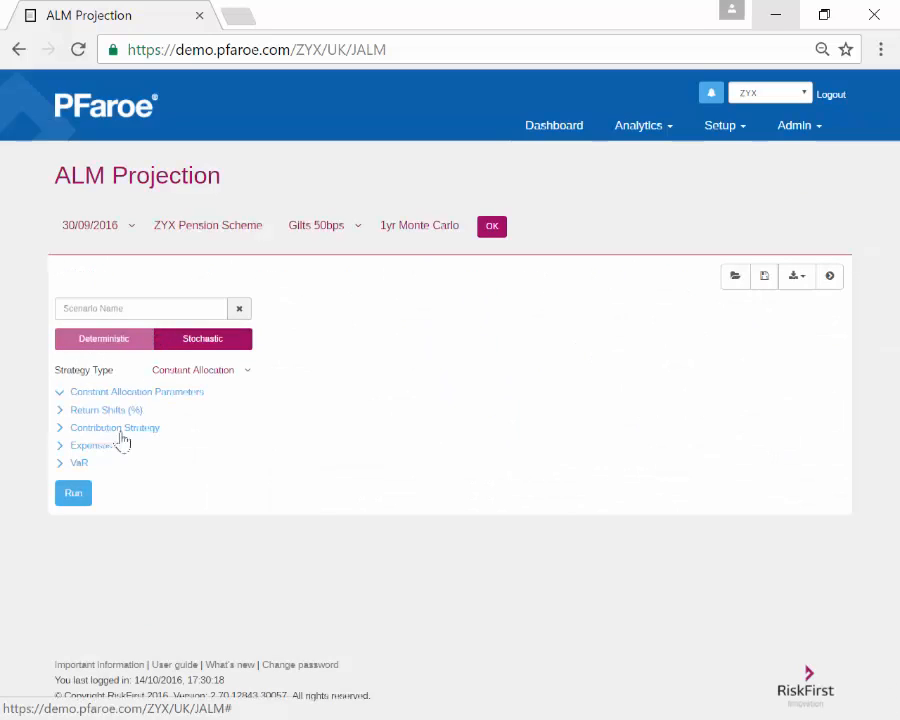
click(829, 277)
scroll(689, 289, down, 2)
click(689, 287)
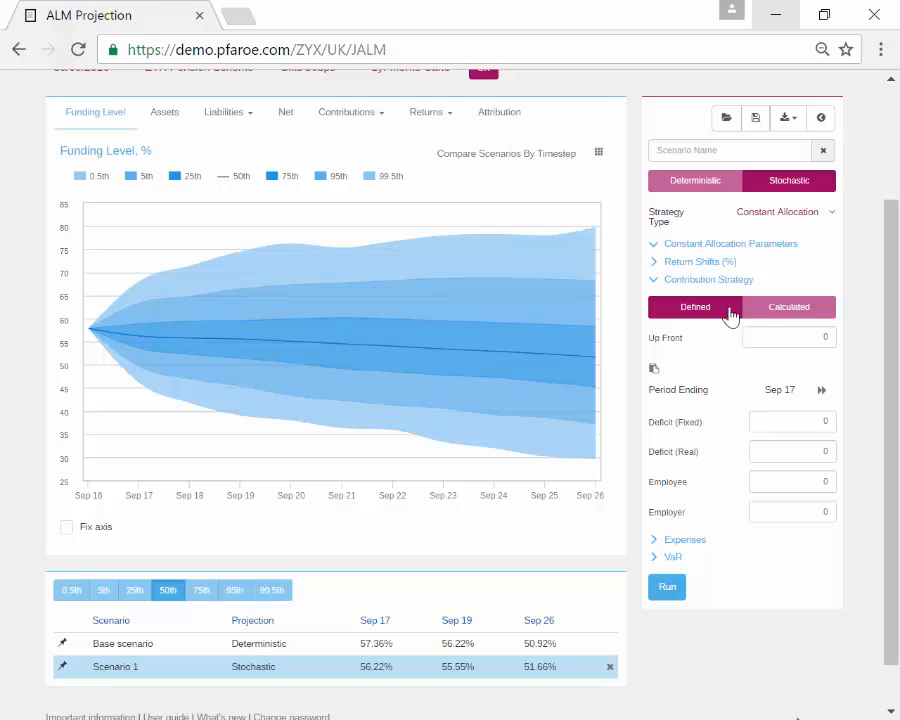
click(797, 340)
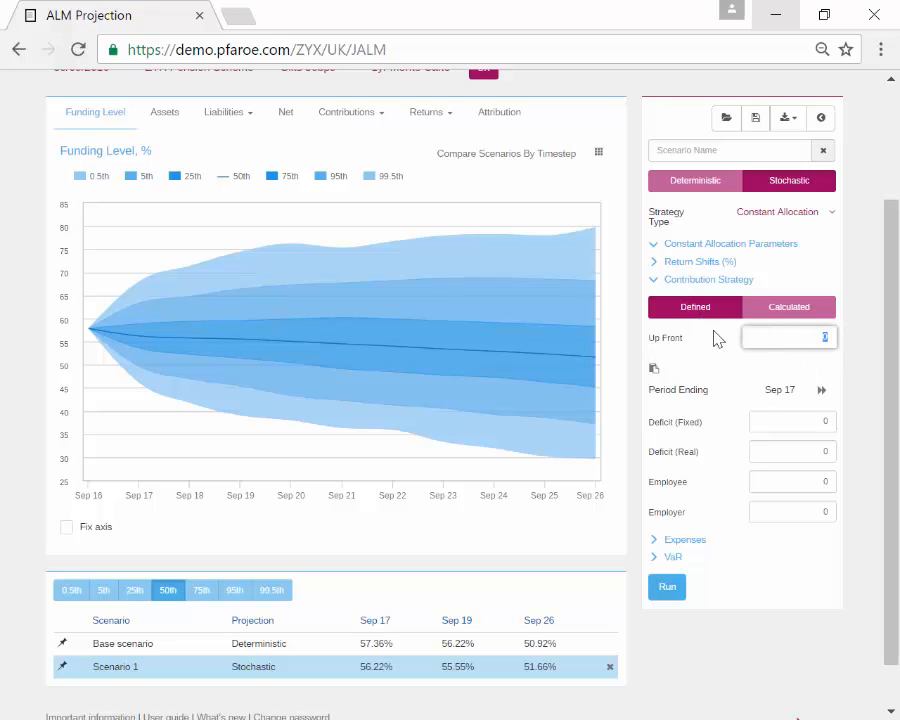
scroll(708, 420, down, 1)
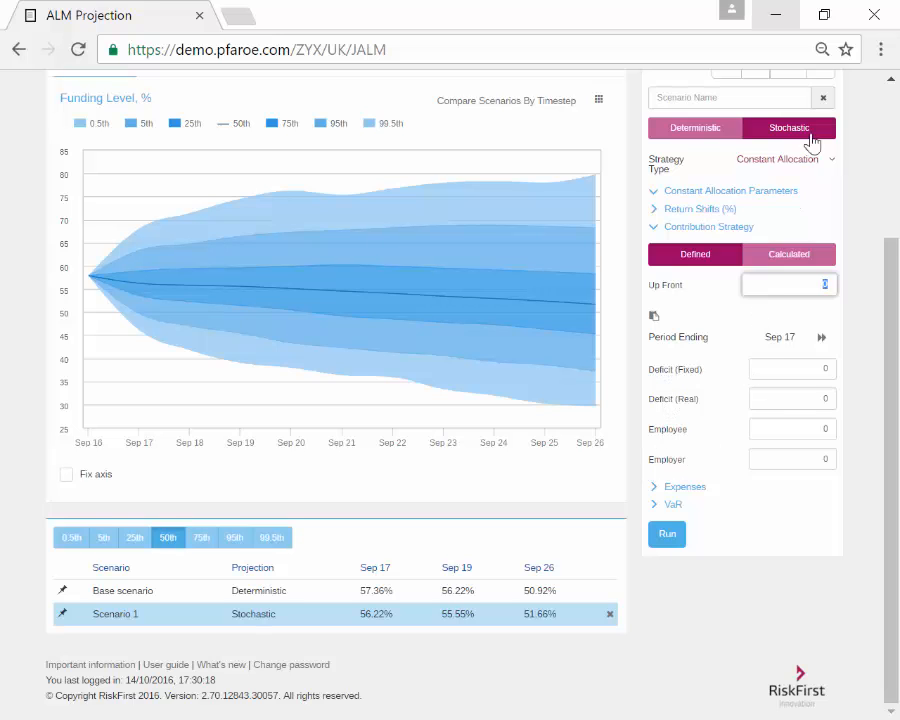
scroll(813, 160, up, 3)
click(822, 199)
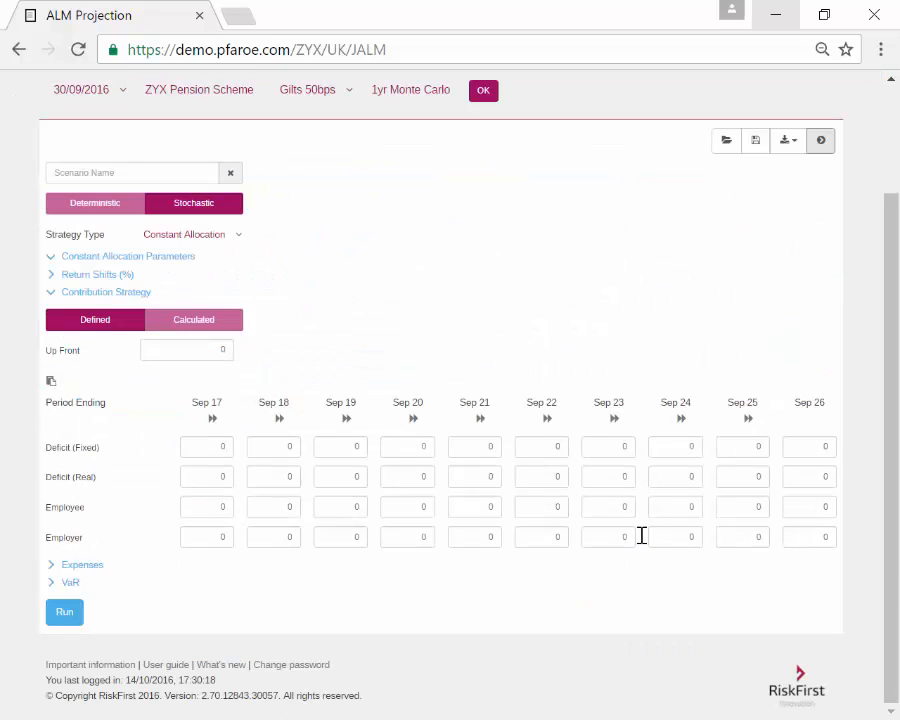
scroll(211, 503, up, 1)
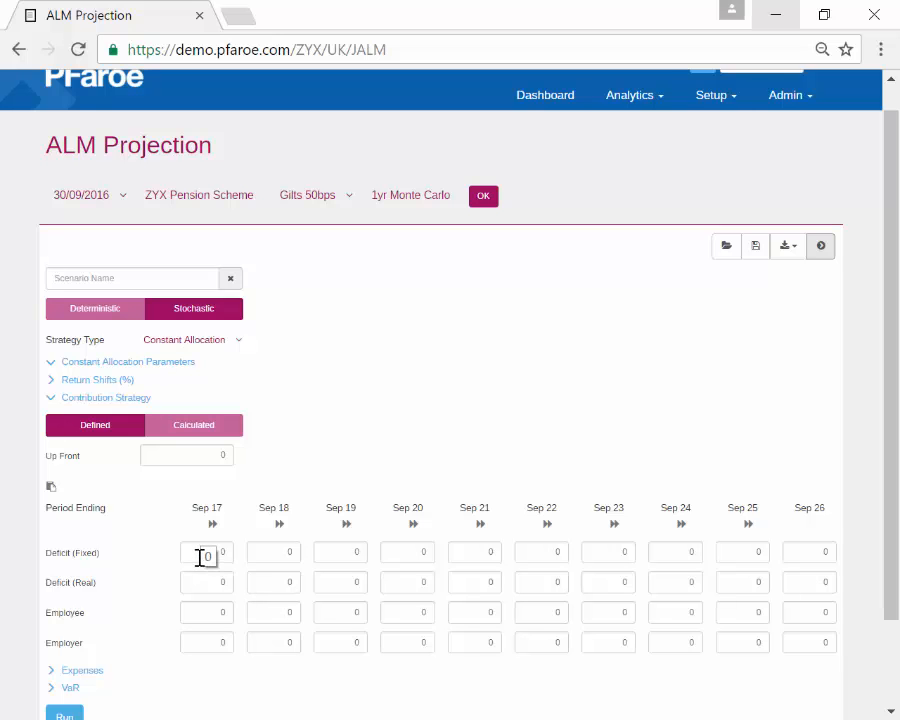
scroll(104, 594, down, 1)
Step: Switch contributions to Calculated and tick Valuation In Year for Sep 18, Sep 21 and Sep 24
click(820, 141)
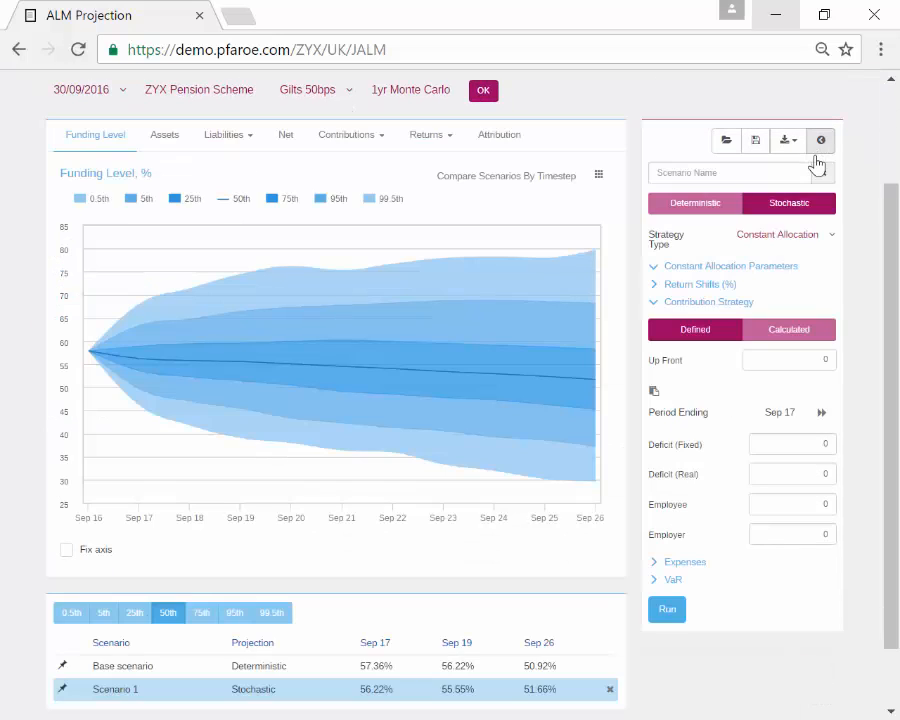
click(788, 332)
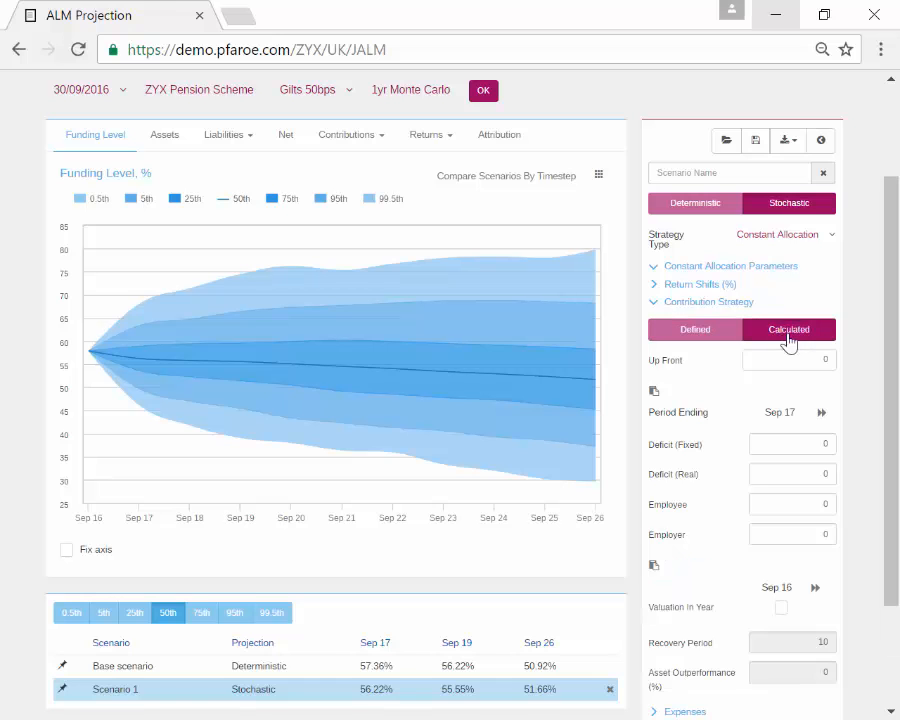
scroll(784, 336, down, 2)
scroll(824, 104, up, 1)
click(822, 128)
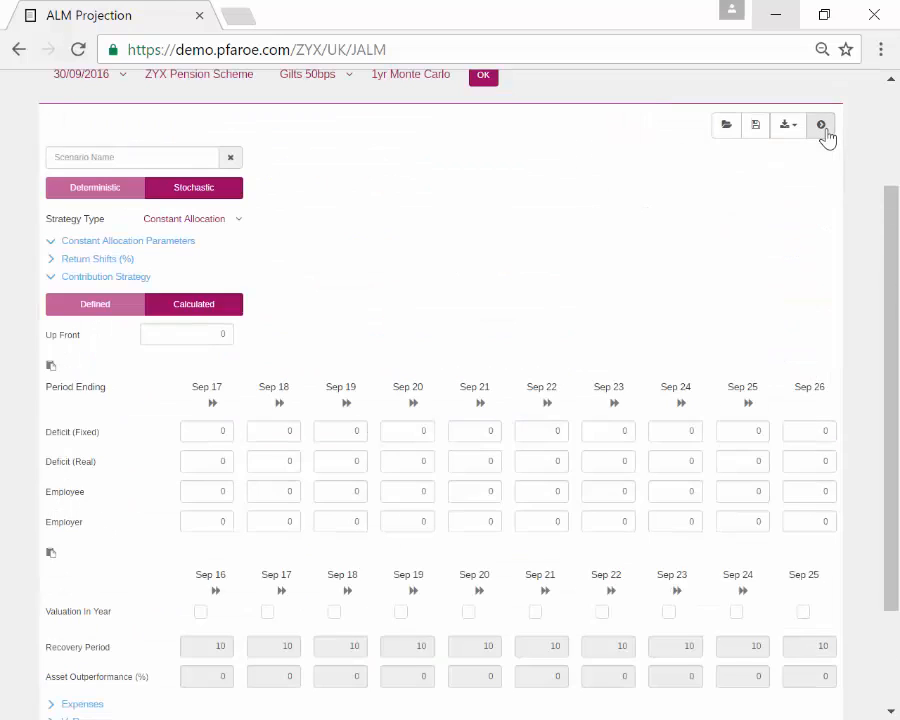
scroll(420, 340, down, 2)
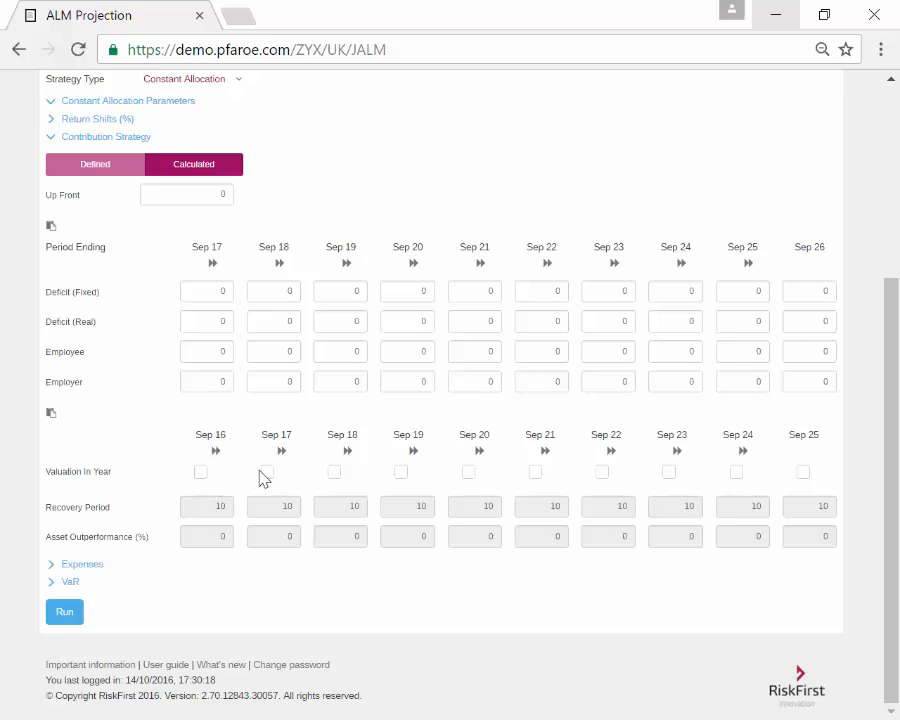
click(335, 472)
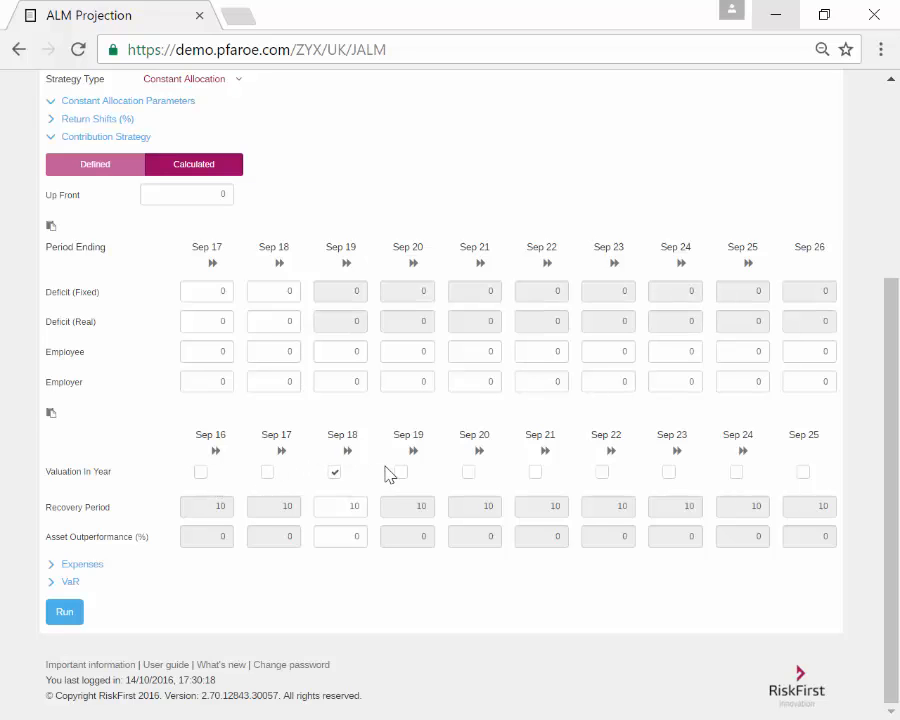
click(535, 474)
click(737, 474)
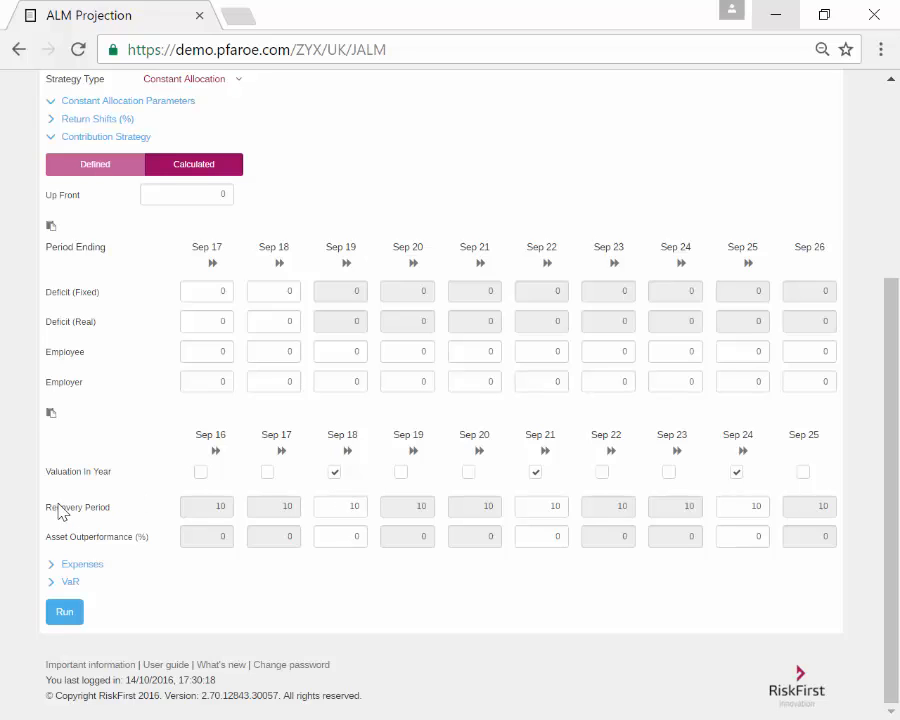
Step: Enter recovery periods 10, 7 and 4 and 1% asset outperformance for each valuation year
click(348, 536)
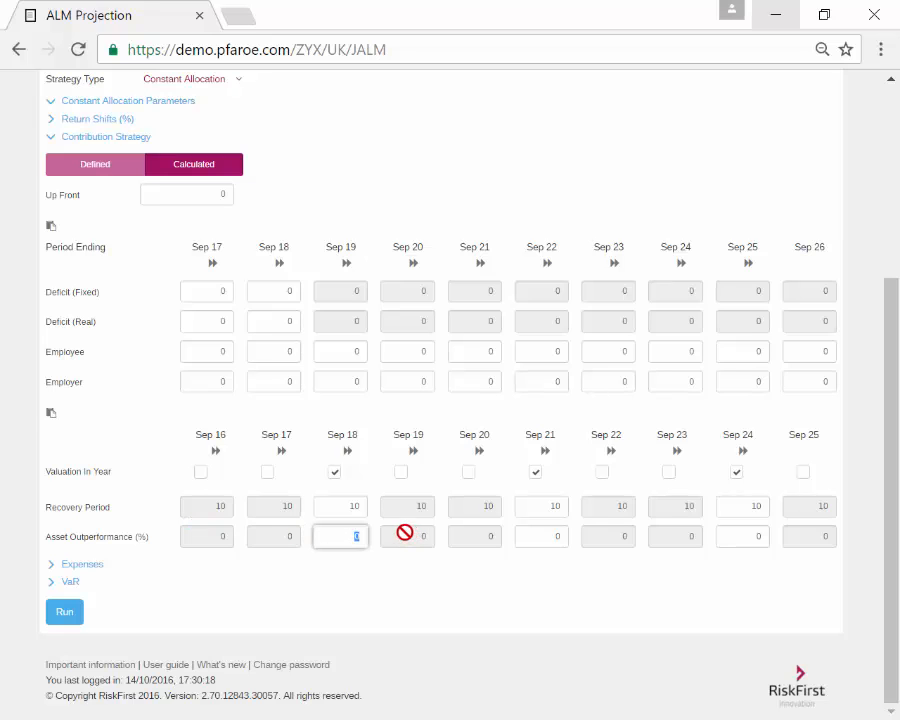
text(1)
click(560, 506)
text(7)
click(560, 536)
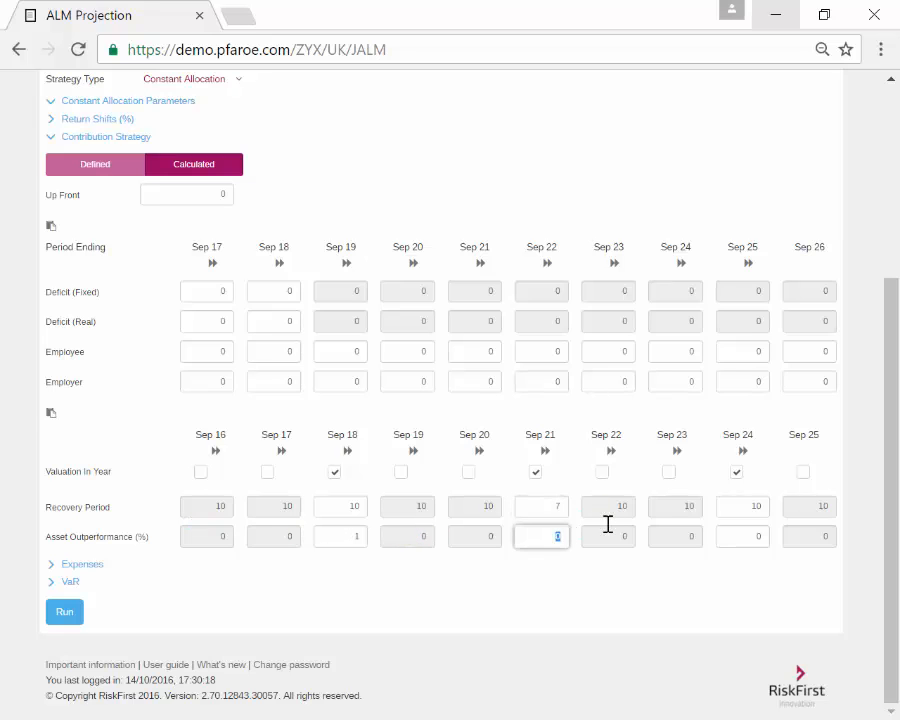
text(1)
click(728, 502)
text(7)
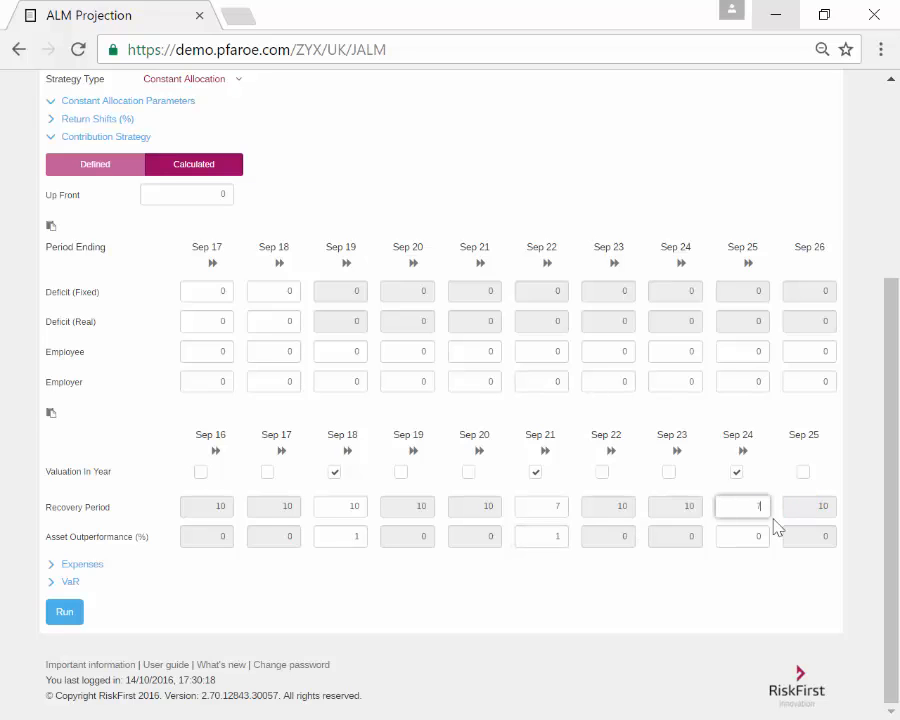
click(762, 532)
text(1)
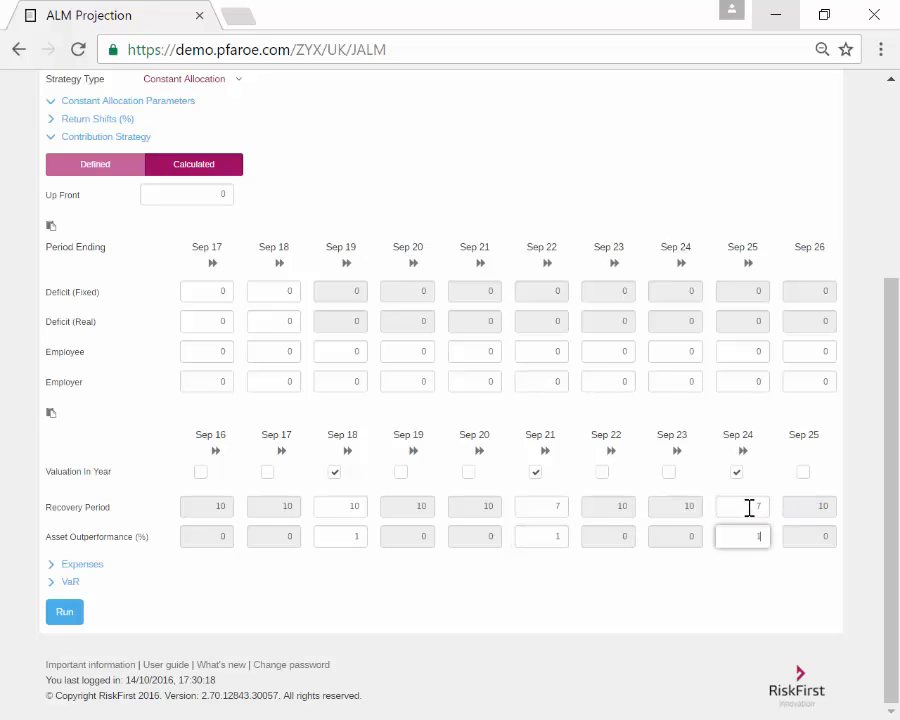
click(749, 507)
text(4)
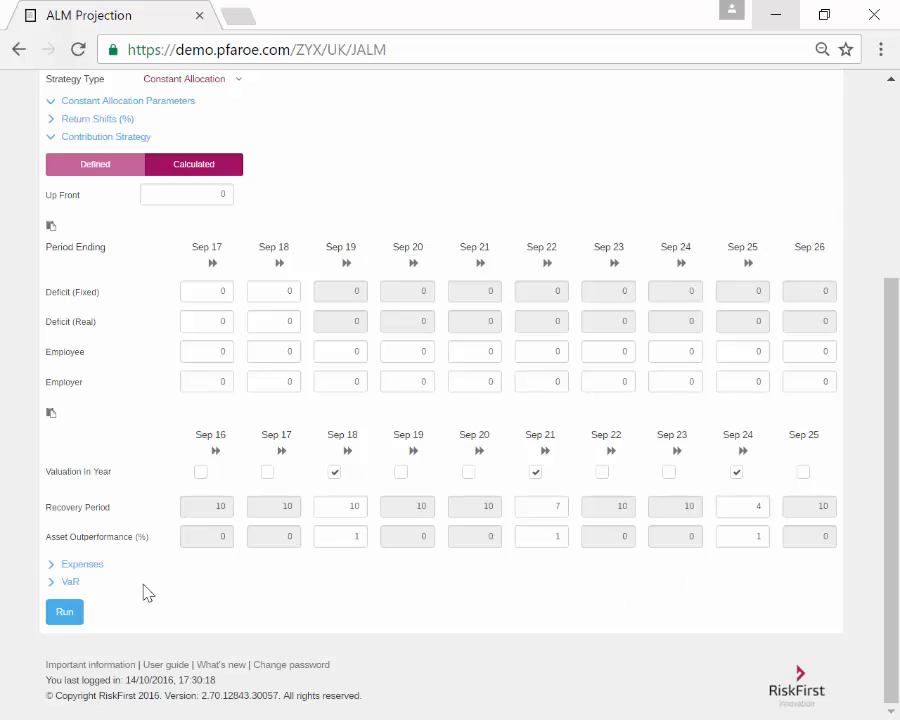
scroll(148, 590, up, 2)
click(823, 200)
Step: Reset the Global Equities return shift to 0 and rerun the stochastic projection
click(702, 340)
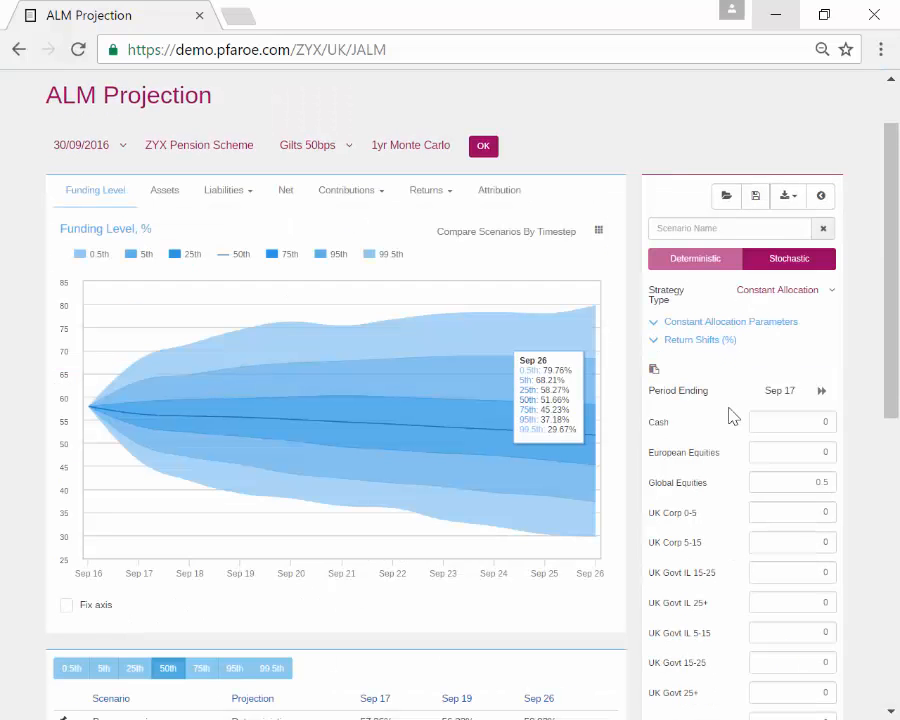
click(775, 482)
text(0)
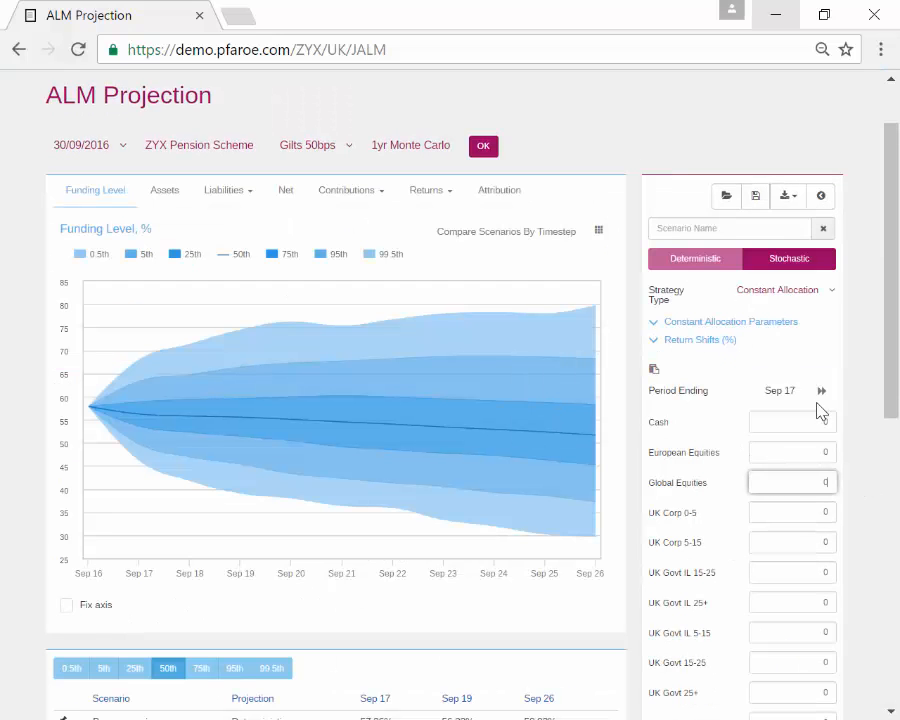
click(695, 340)
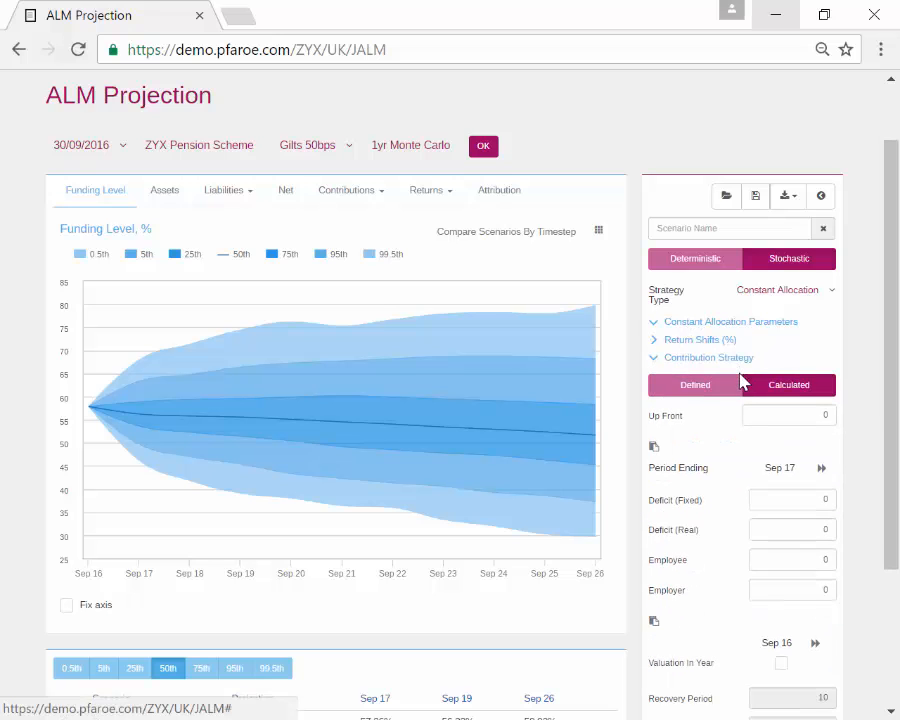
scroll(735, 385, down, 3)
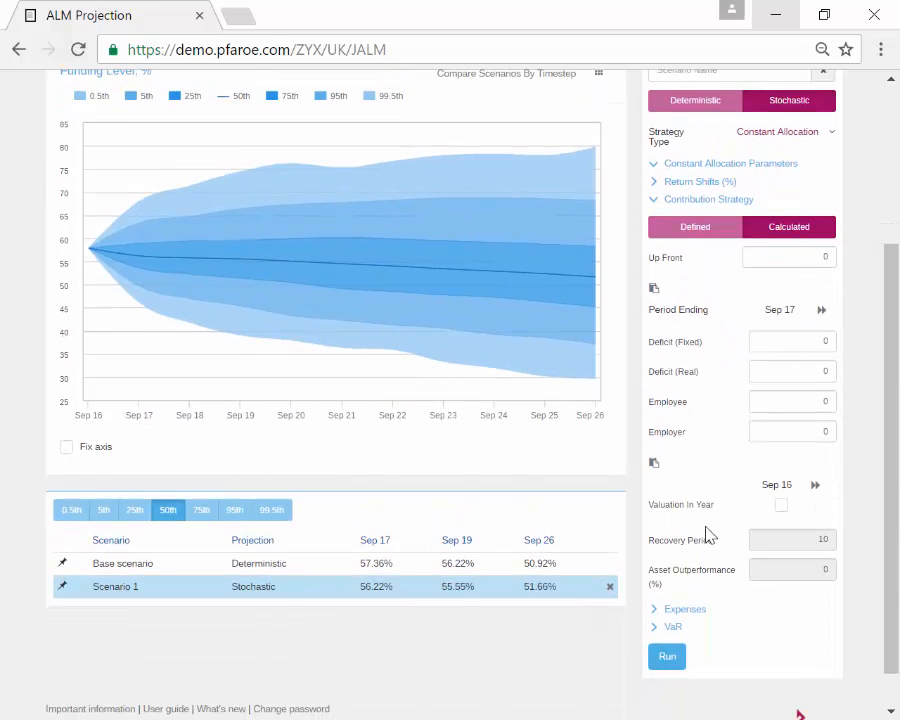
scroll(690, 570, down, 1)
click(665, 614)
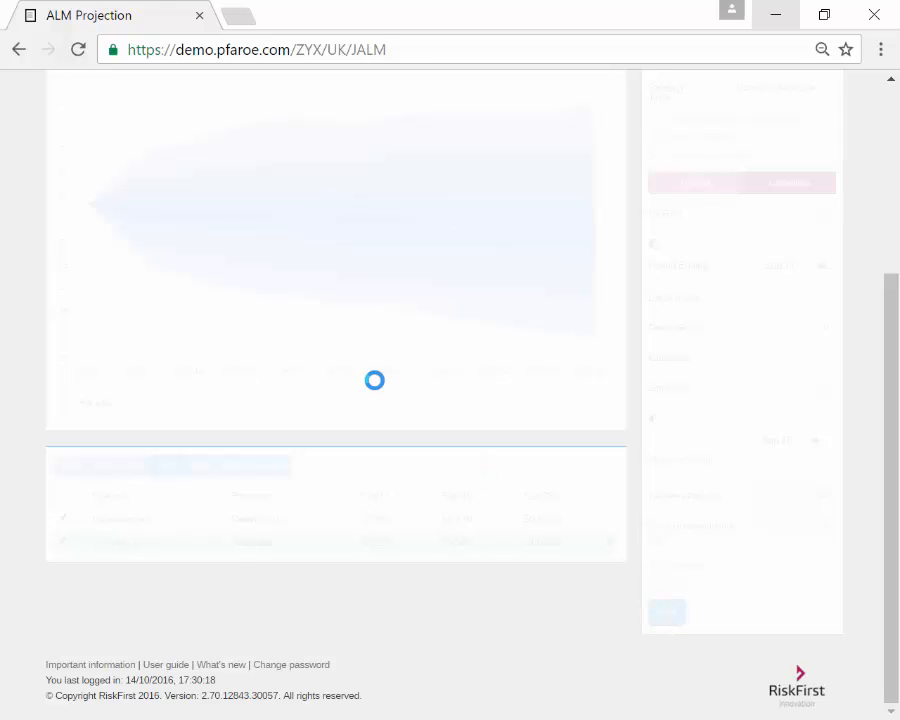
scroll(373, 380, up, 3)
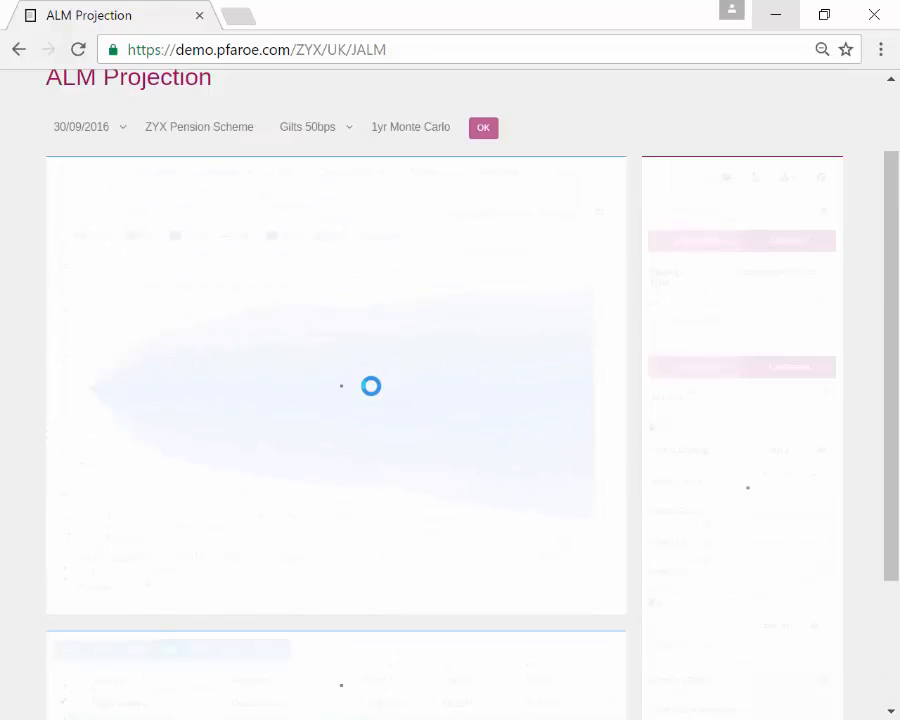
scroll(368, 386, up, 1)
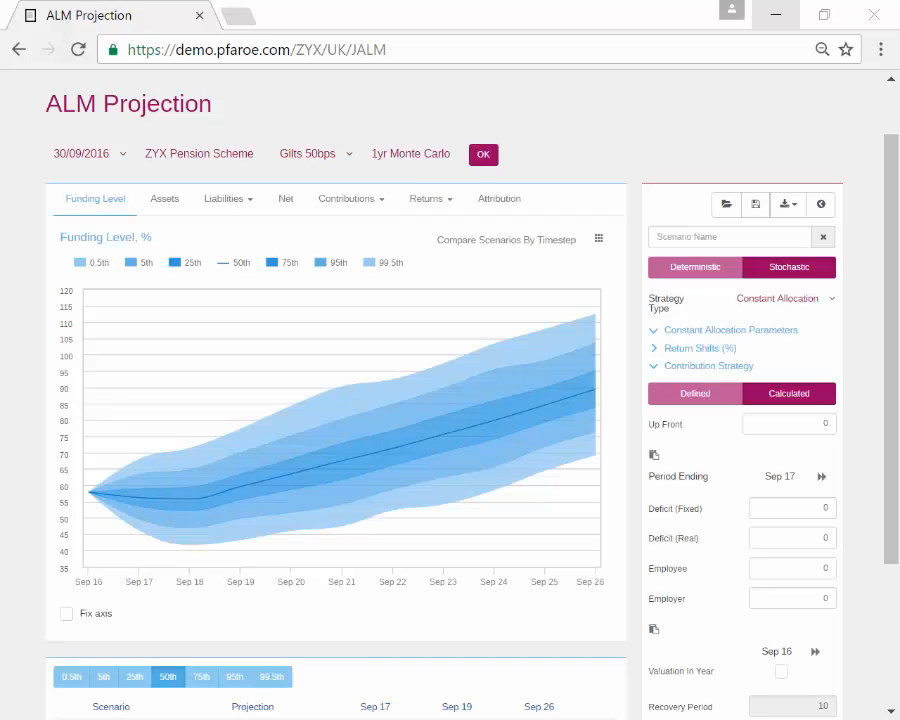
click(343, 206)
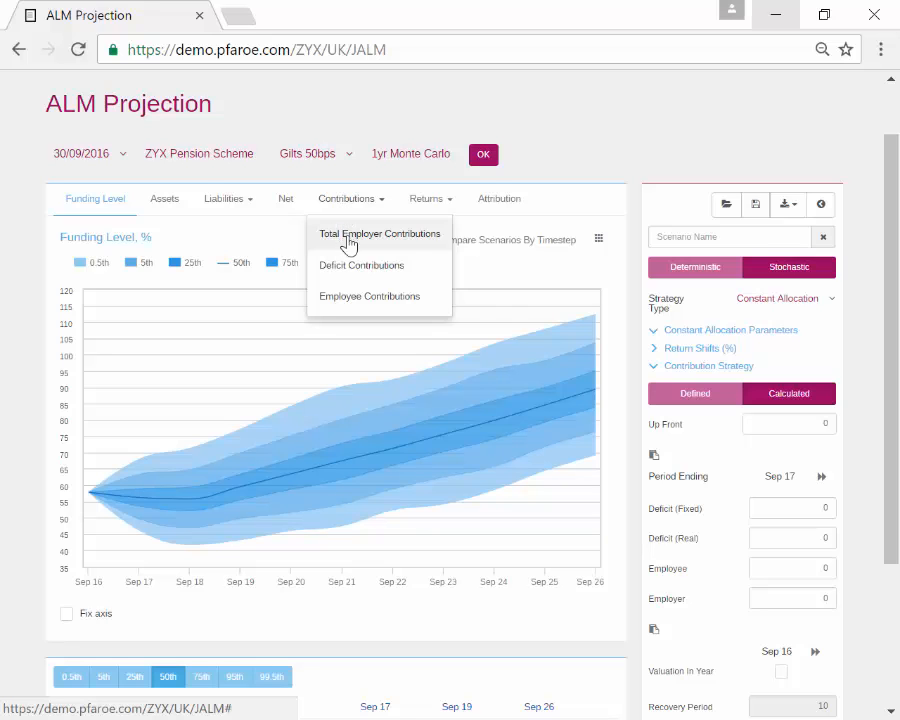
click(348, 240)
click(346, 204)
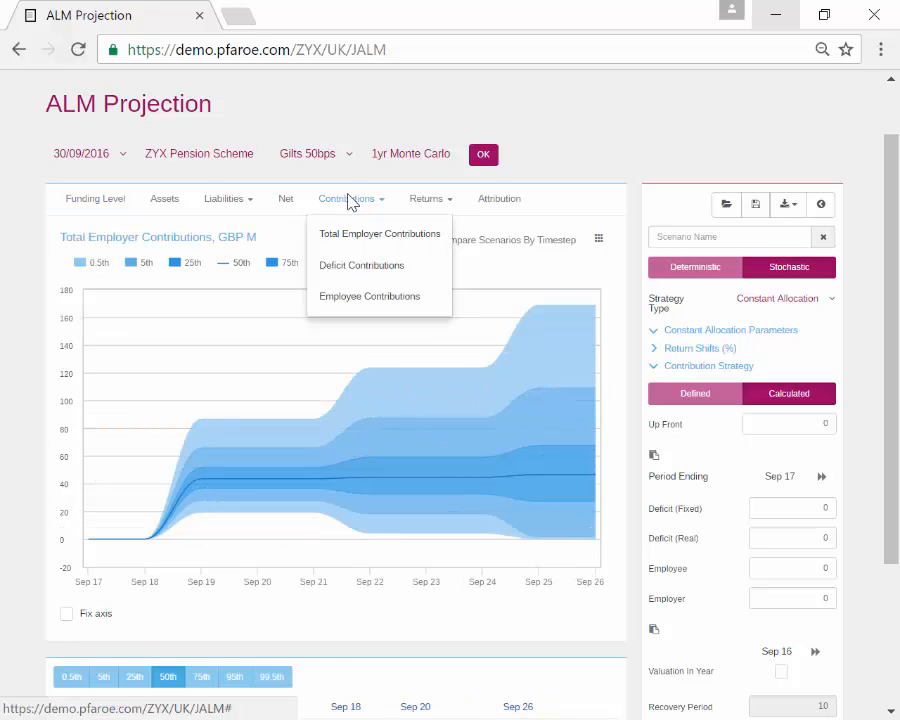
mouse_move(204, 508)
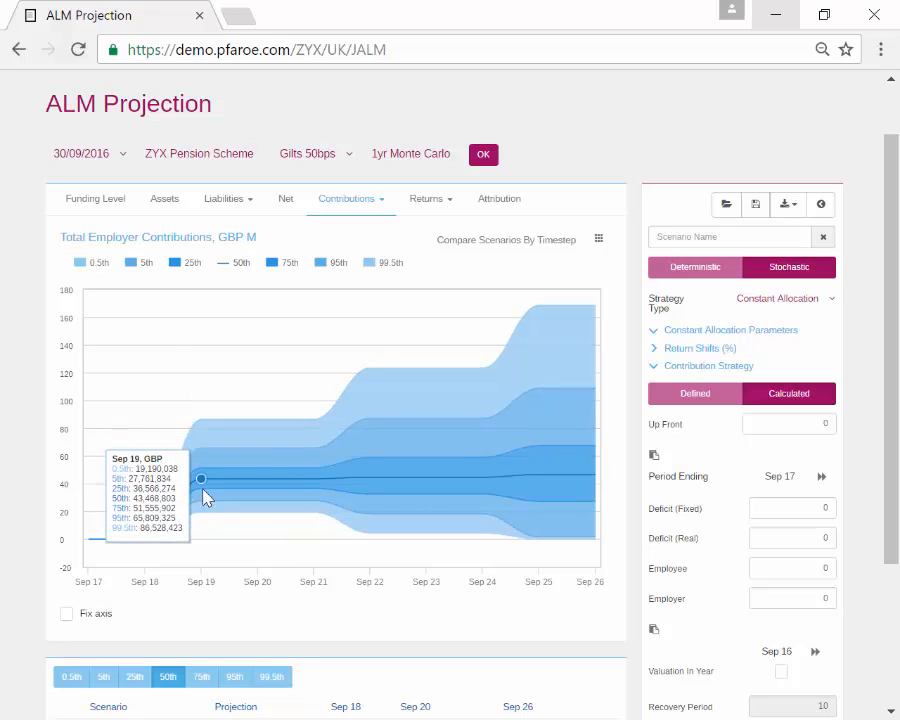
click(116, 199)
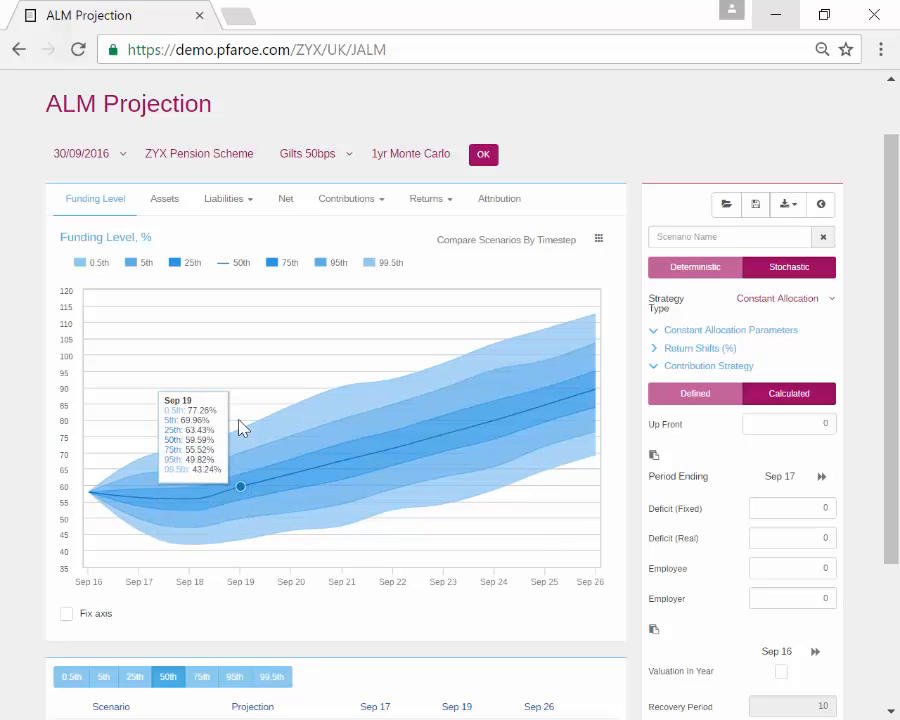
Step: Expand the Expenses section in the right panel to show a Sep 17 expenses value of 0
scroll(685, 514, down, 3)
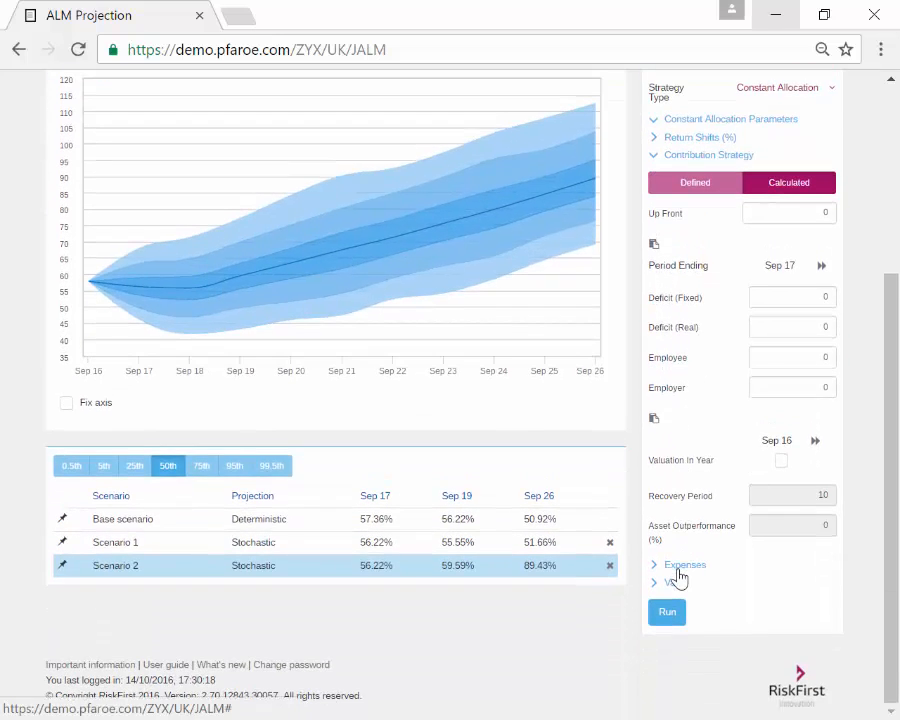
click(680, 574)
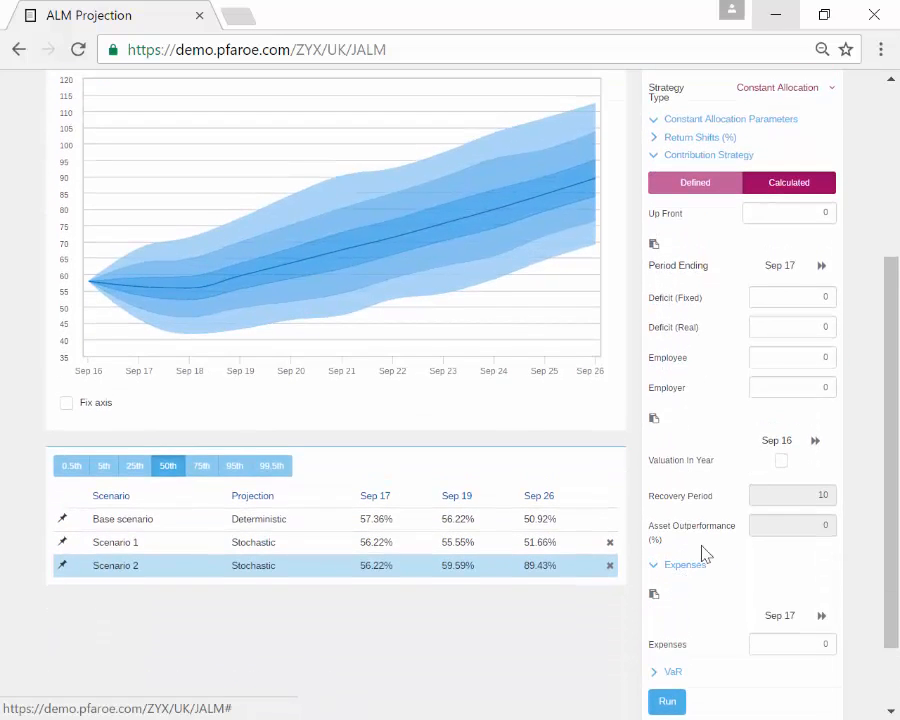
scroll(715, 548, down, 2)
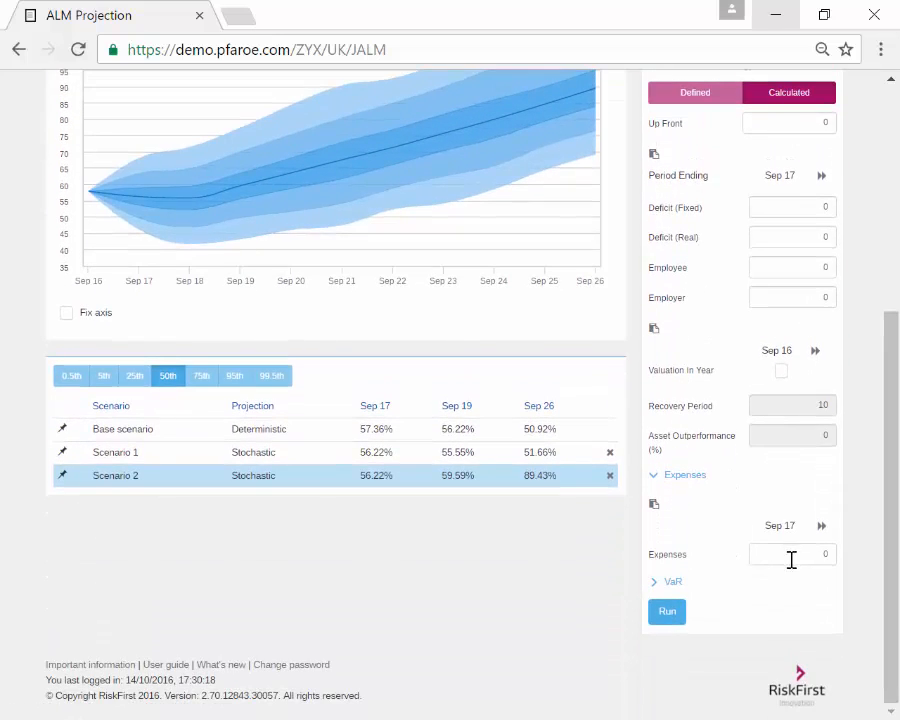
scroll(798, 565, up, 3)
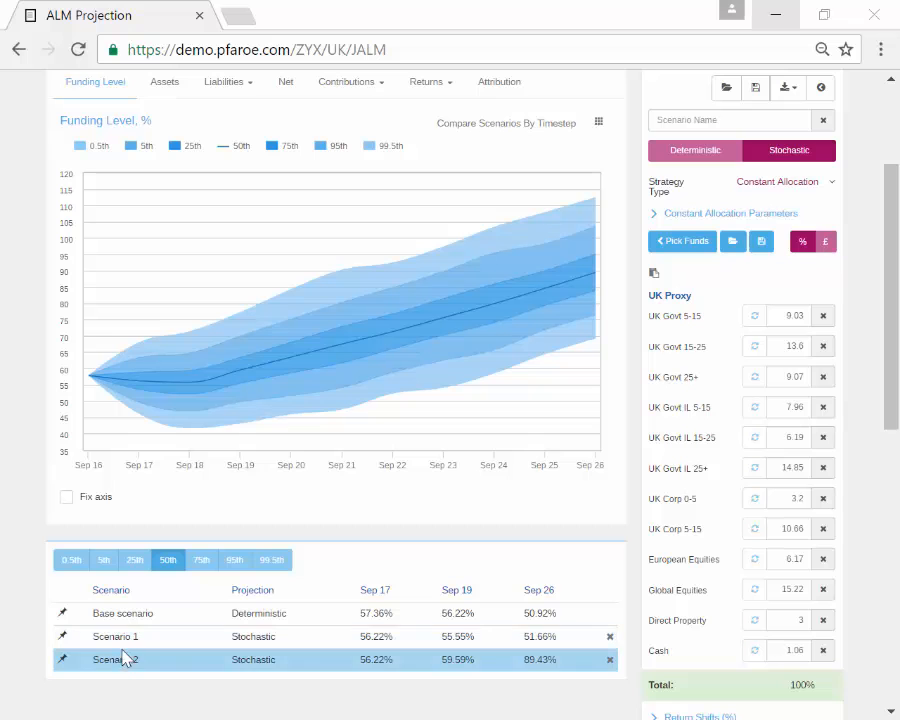
scroll(120, 640, down, 1)
scroll(210, 390, up, 2)
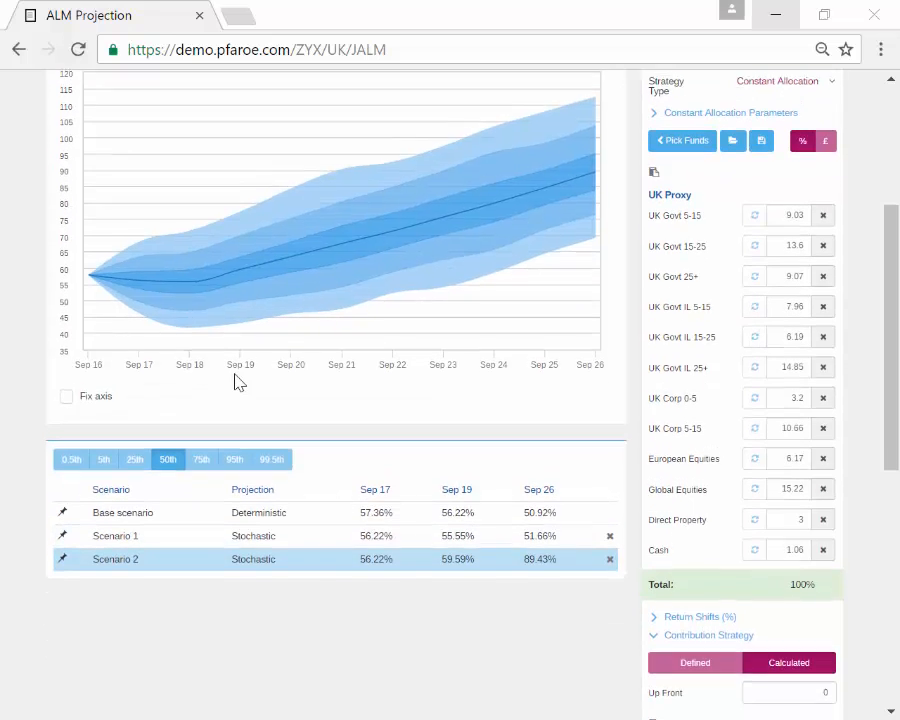
scroll(227, 421, down, 1)
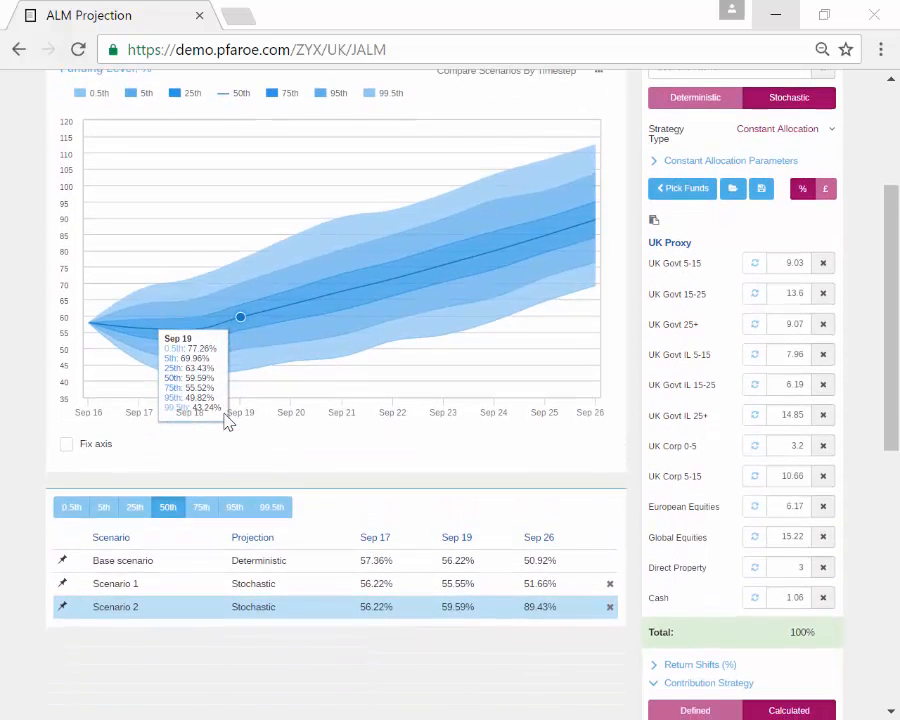
Step: Pin Scenario 1's percentile lines over Scenario 2's funding-level fan, with the axis fixed at 35–120
click(62, 584)
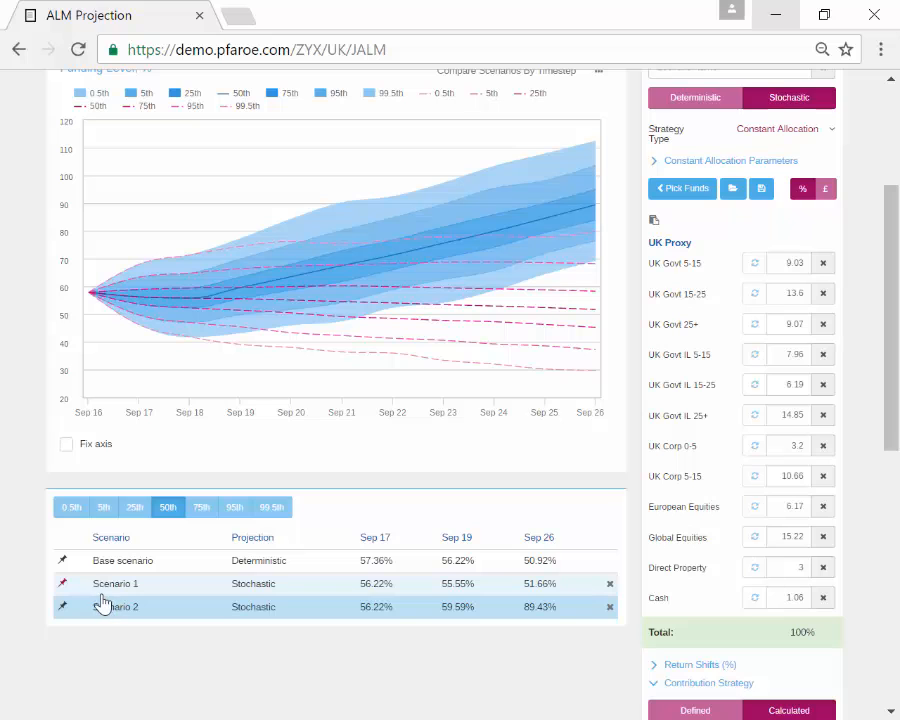
click(60, 585)
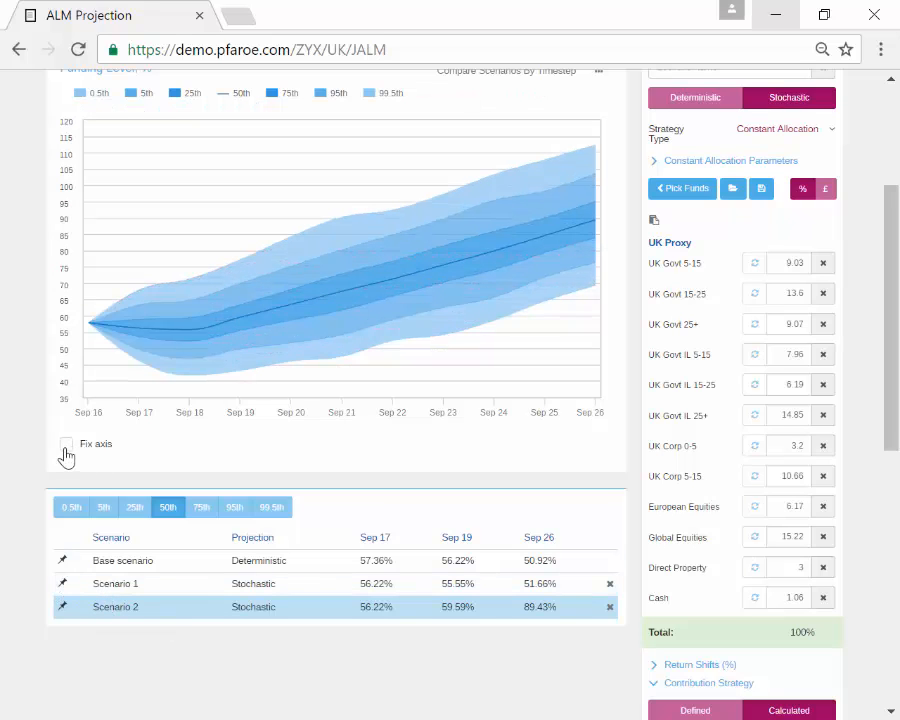
click(66, 443)
click(119, 595)
click(117, 607)
click(61, 583)
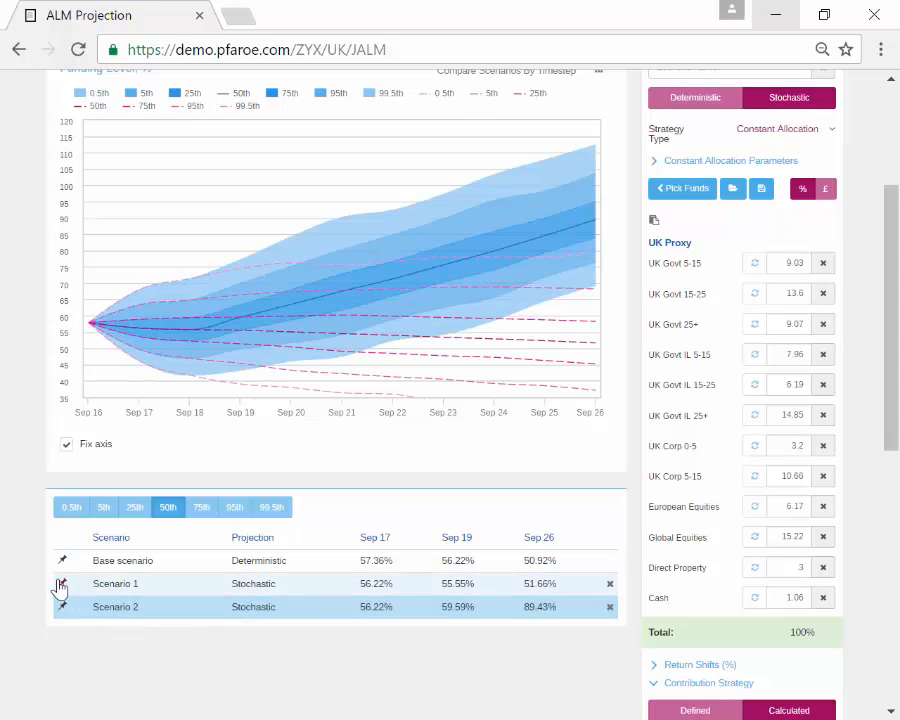
click(145, 586)
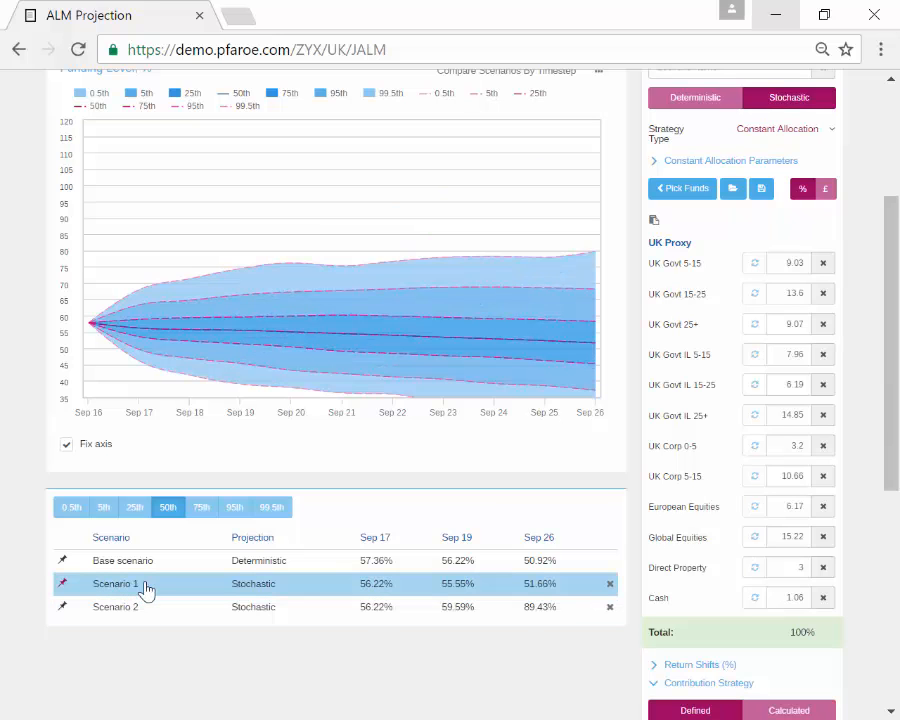
click(128, 608)
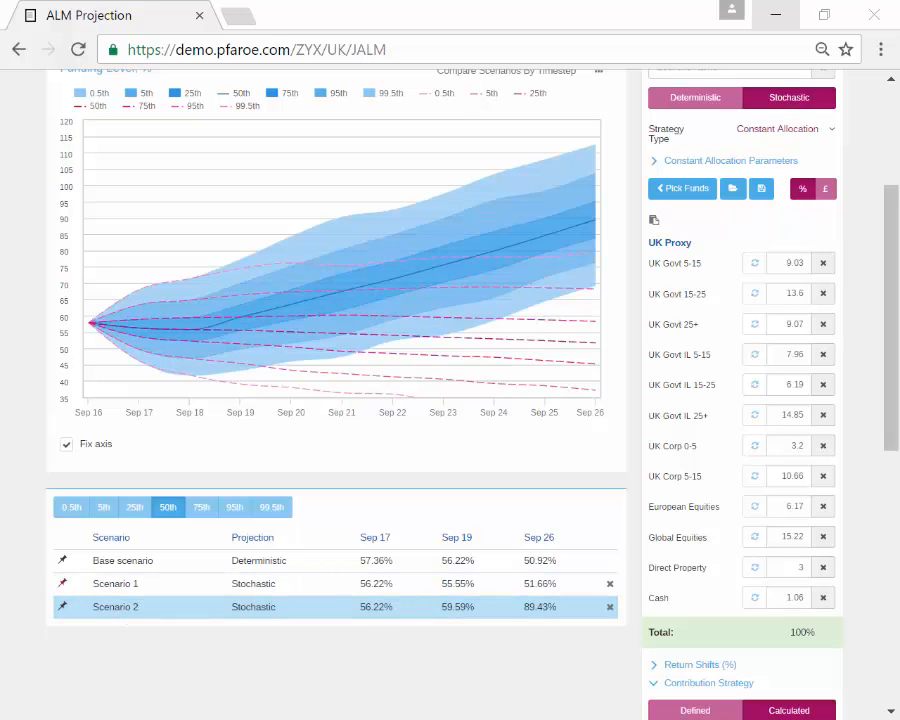
click(342, 418)
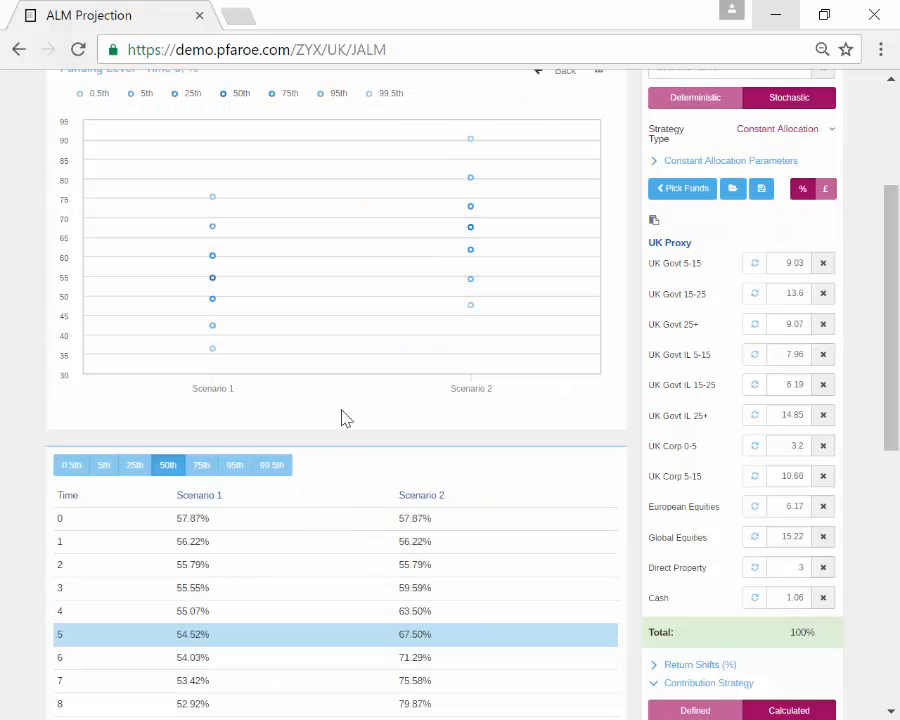
scroll(250, 490, down, 1)
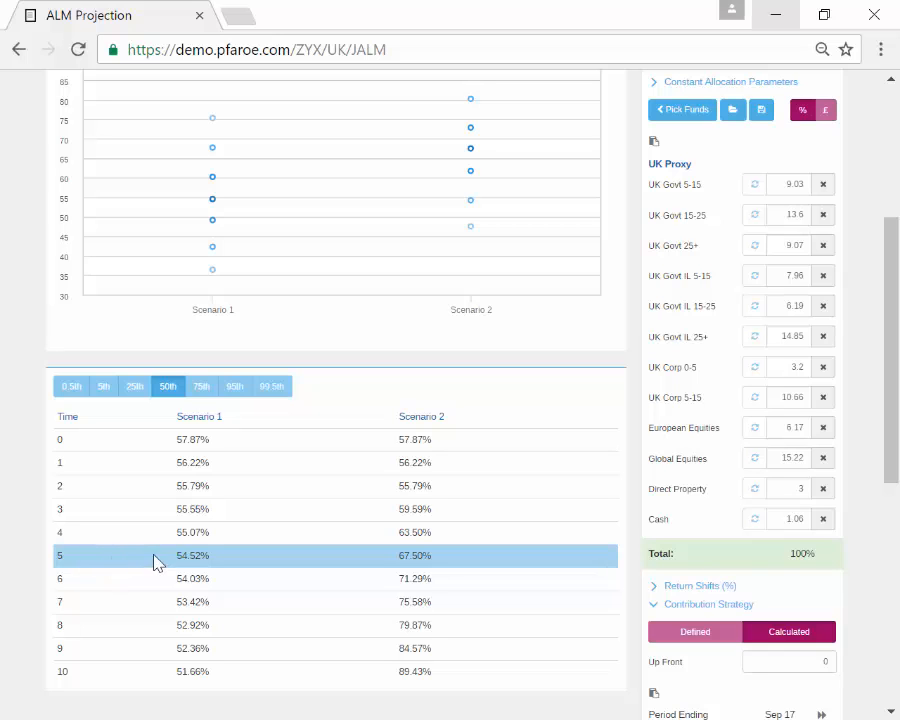
scroll(315, 440, up, 2)
mouse_move(208, 250)
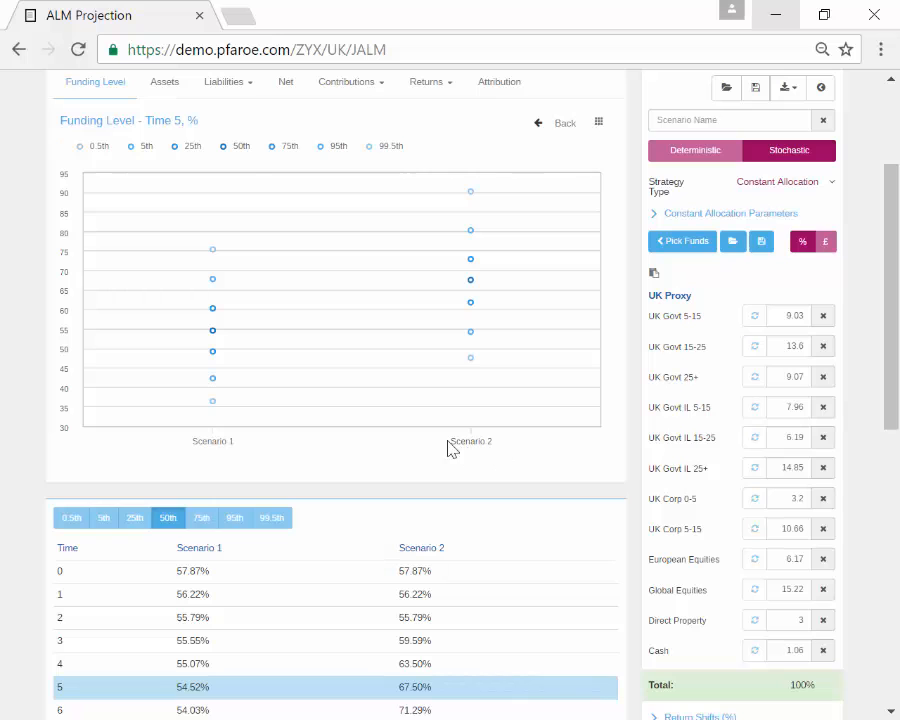
mouse_move(225, 377)
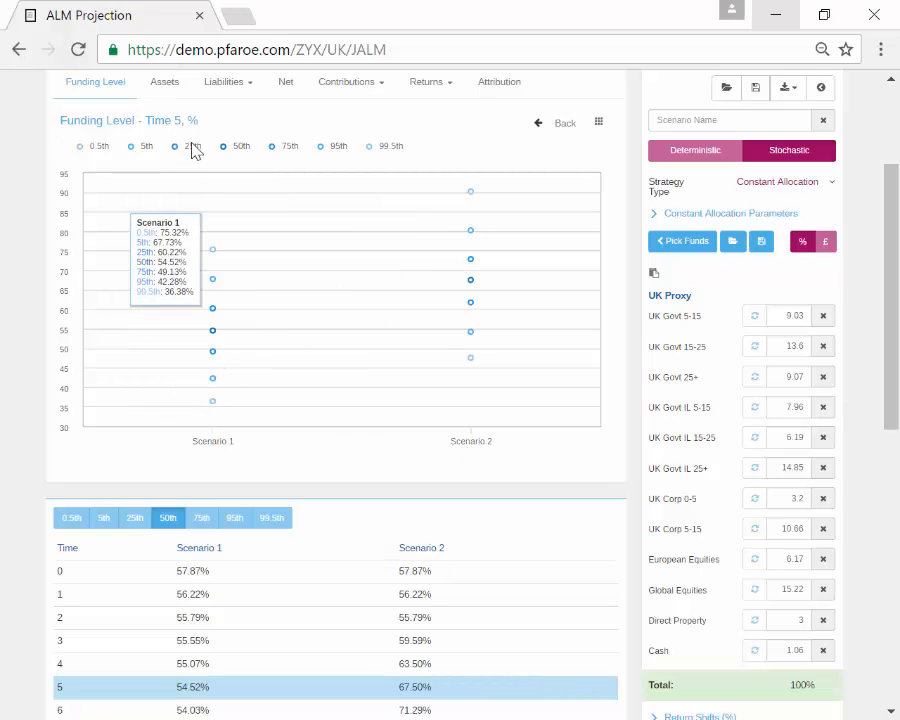
click(95, 149)
click(387, 157)
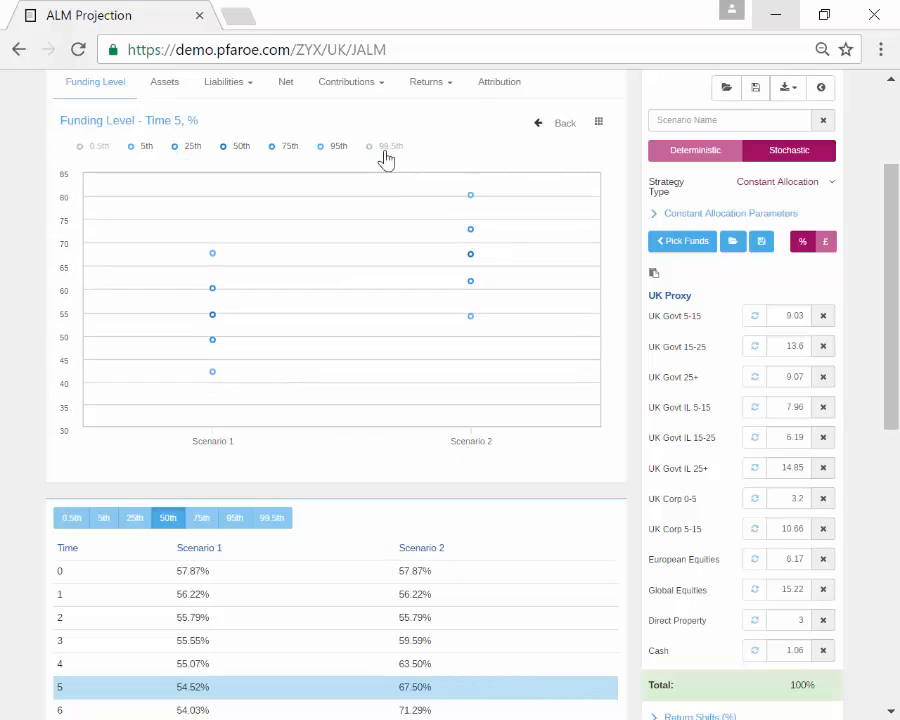
scroll(324, 402, down, 1)
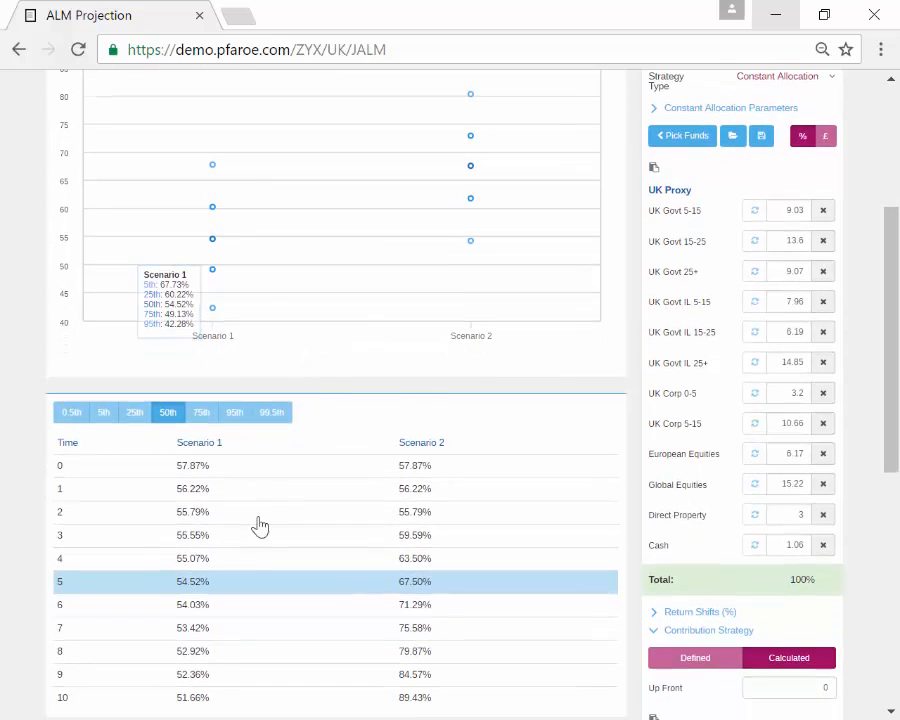
click(200, 605)
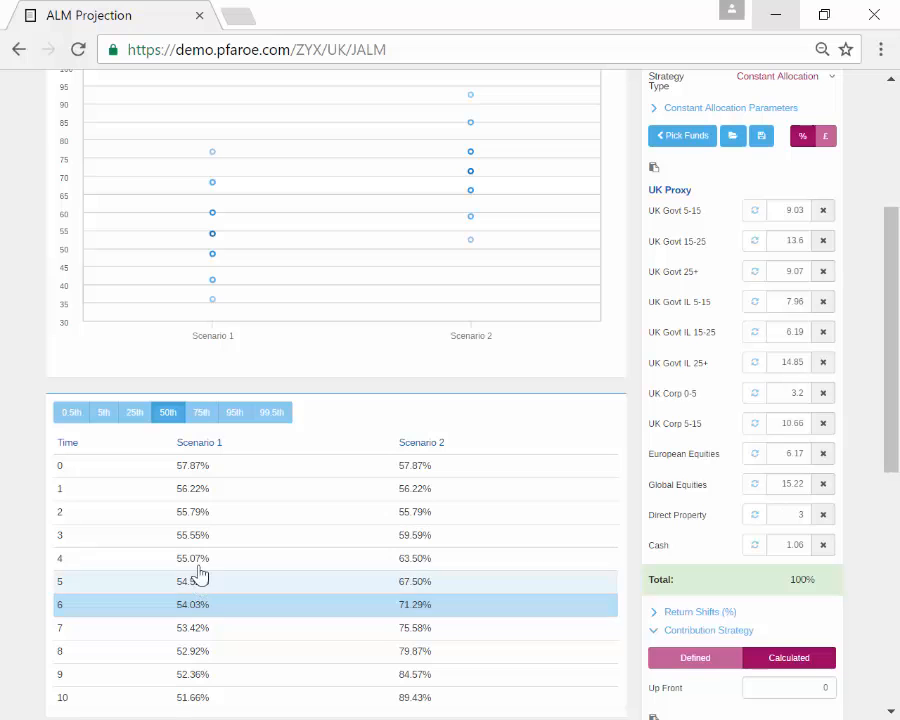
scroll(316, 325, up, 2)
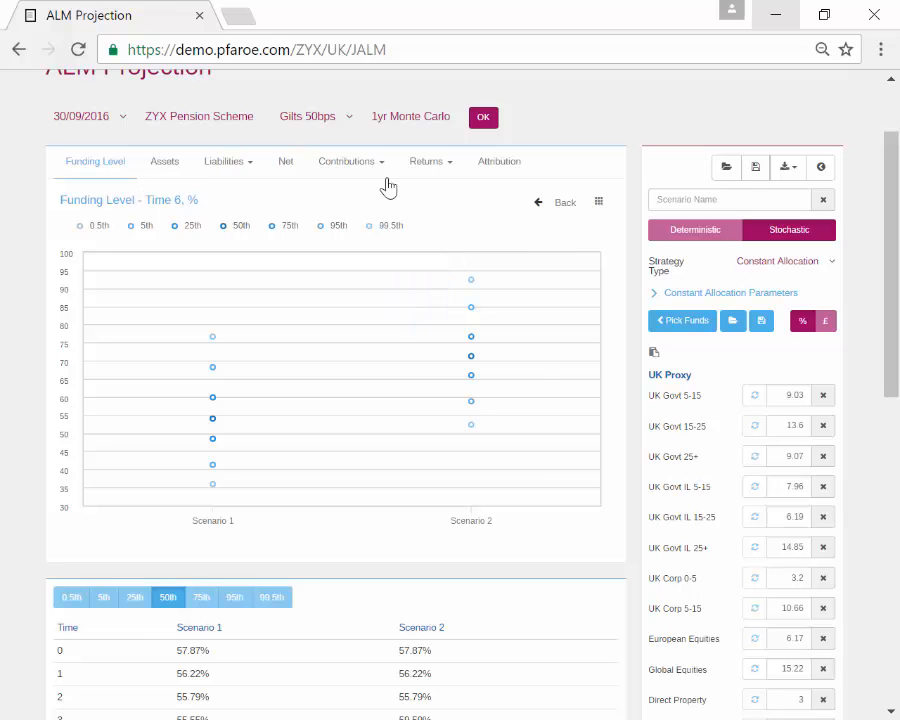
click(566, 205)
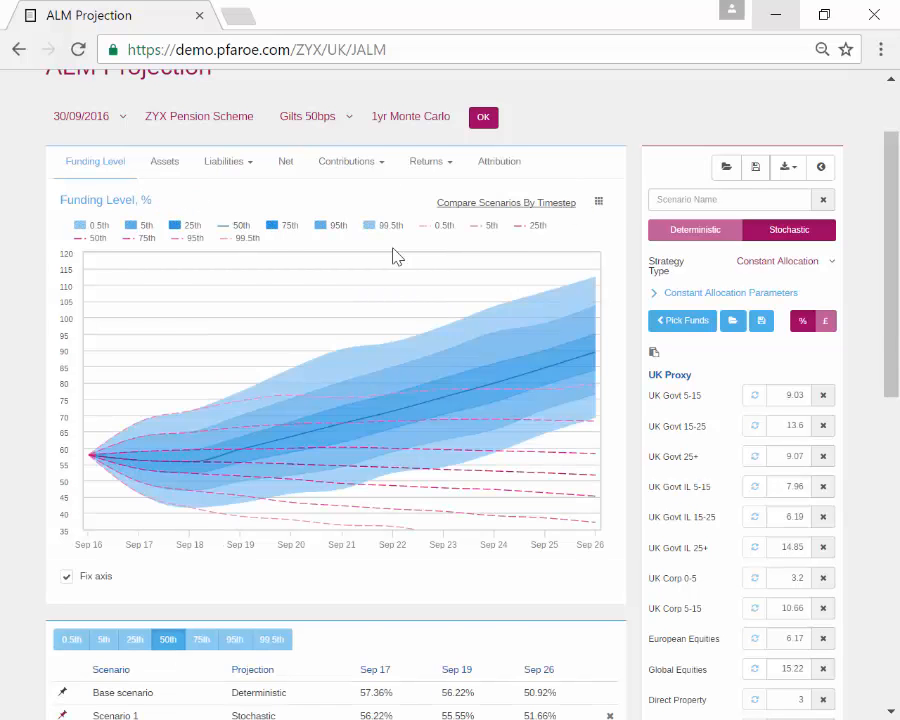
Step: Delete Scenario 2 and Scenario 1 from the comparison and expand Constant Allocation Parameters
scroll(688, 345, down, 2)
scroll(688, 342, up, 3)
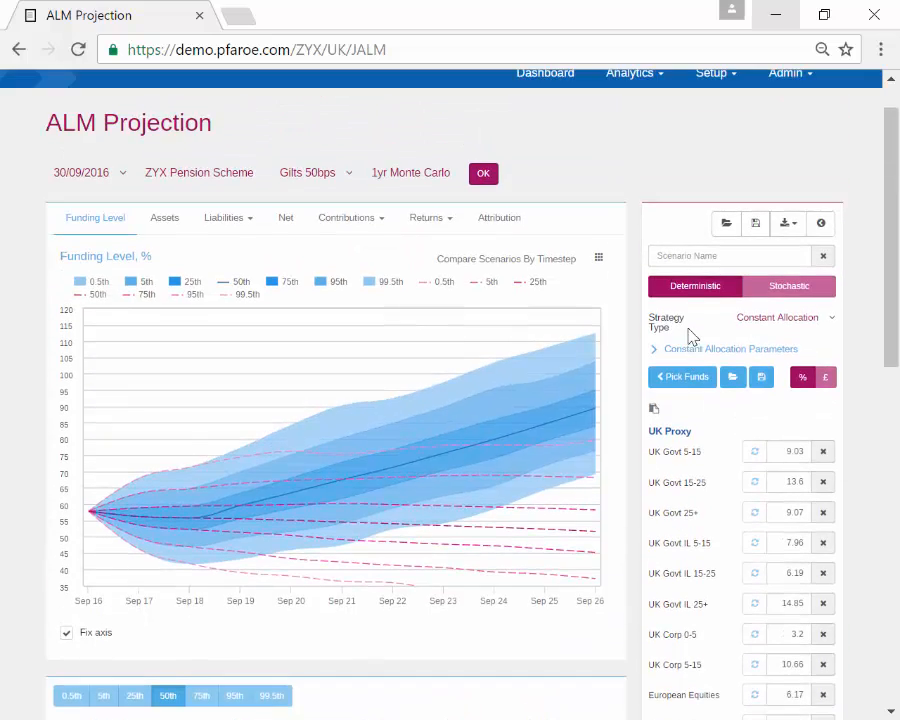
scroll(354, 519, down, 3)
click(610, 557)
click(609, 505)
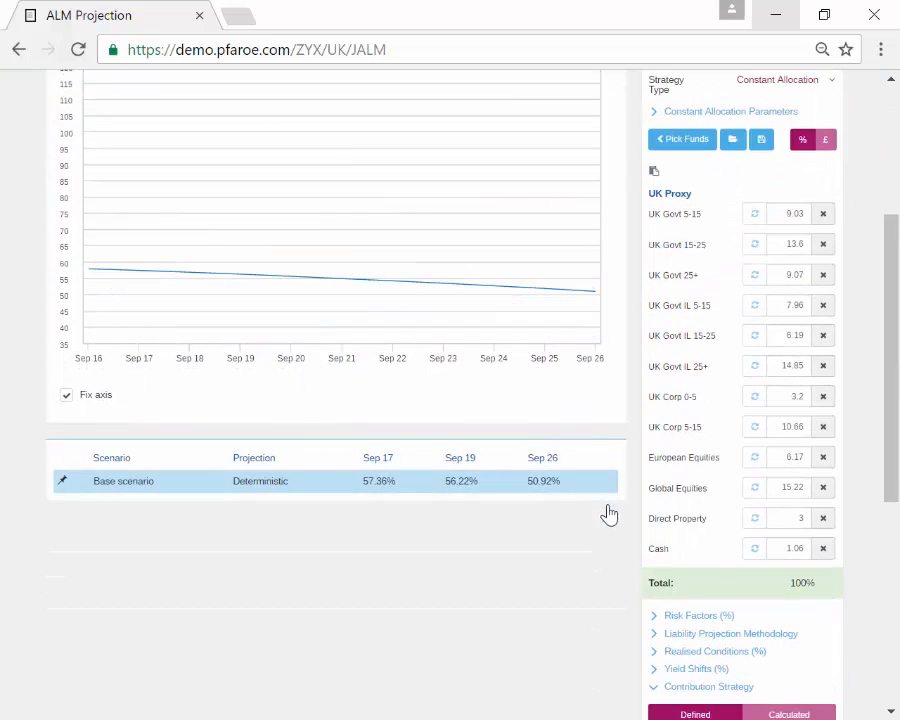
scroll(435, 455, up, 3)
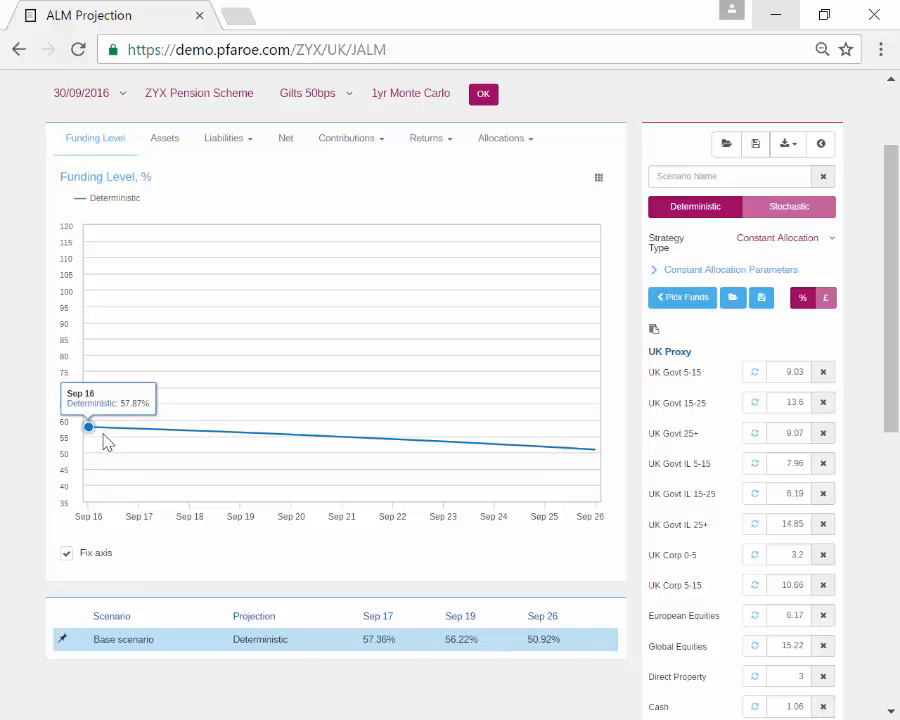
click(700, 271)
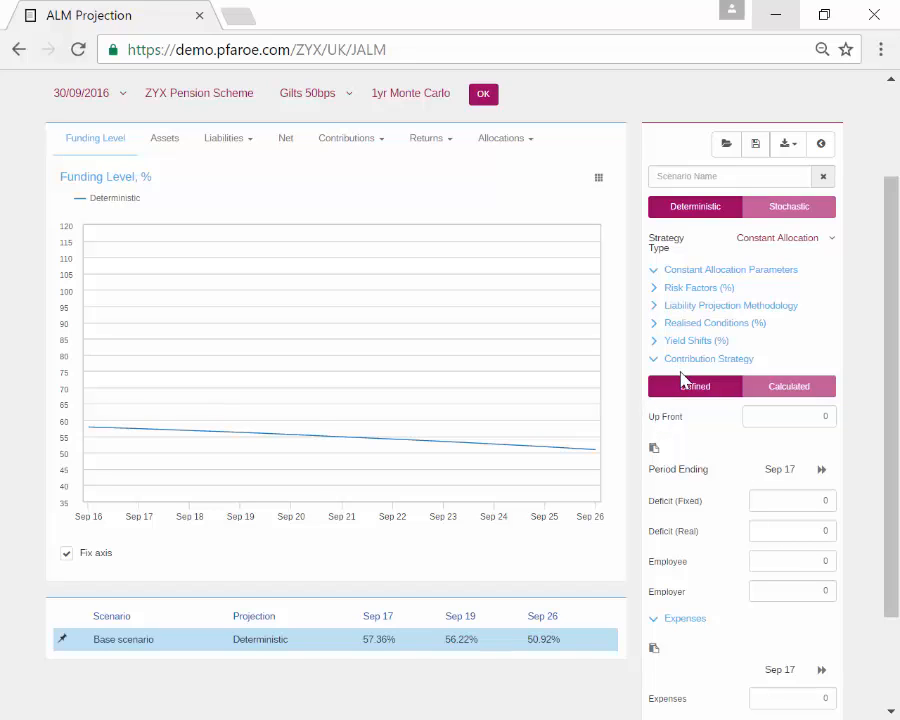
Step: Keep Constant Allocation as the base scenario's strategy type
click(773, 247)
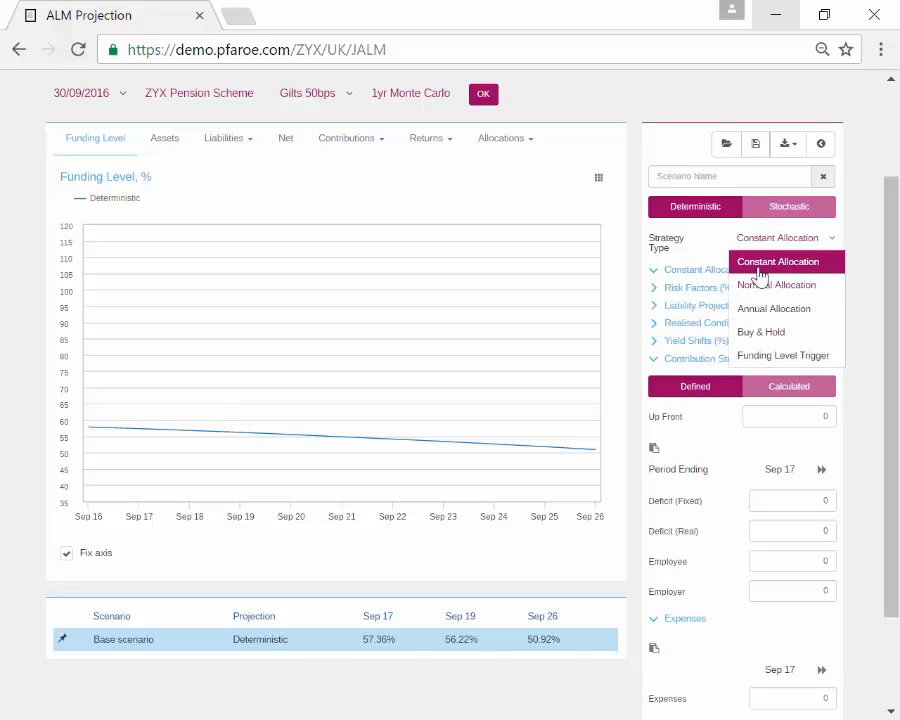
click(755, 264)
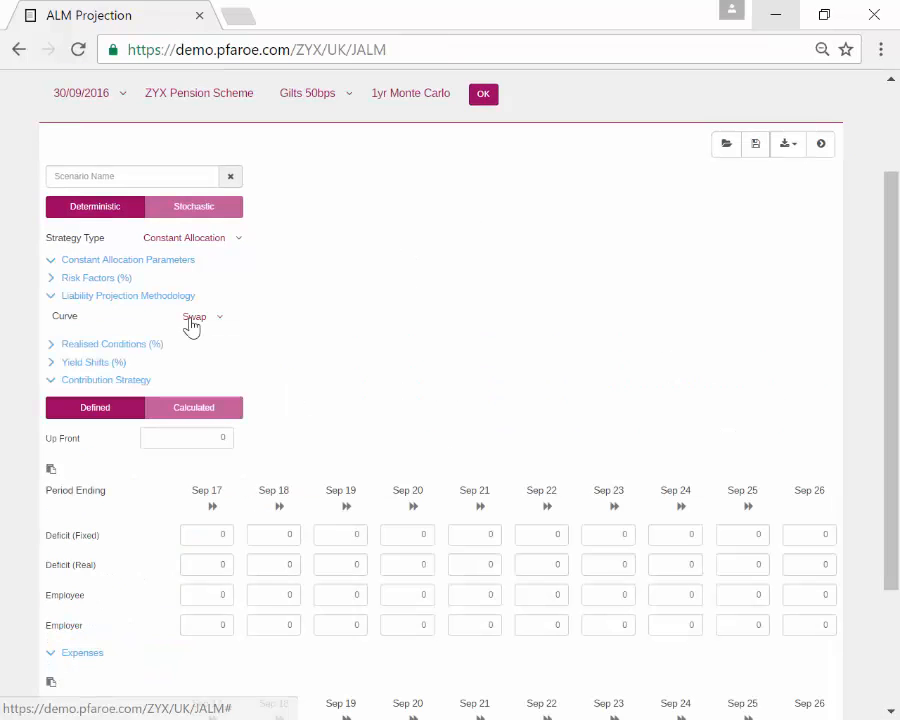
Step: Review the liability projection curve options and put the parameters back beside the funding chart
click(194, 318)
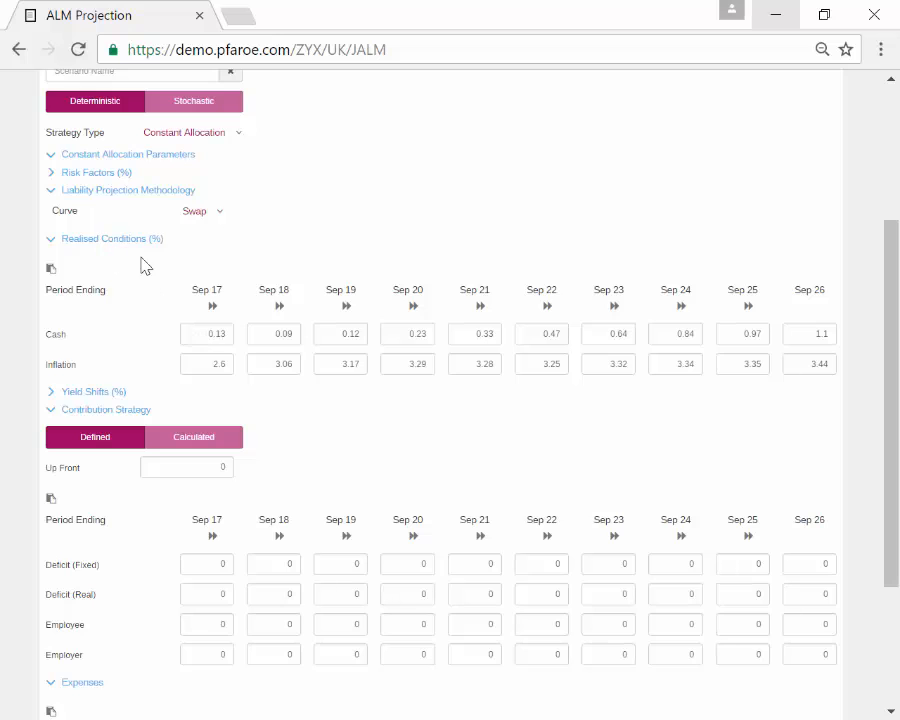
scroll(462, 331, up, 3)
click(822, 197)
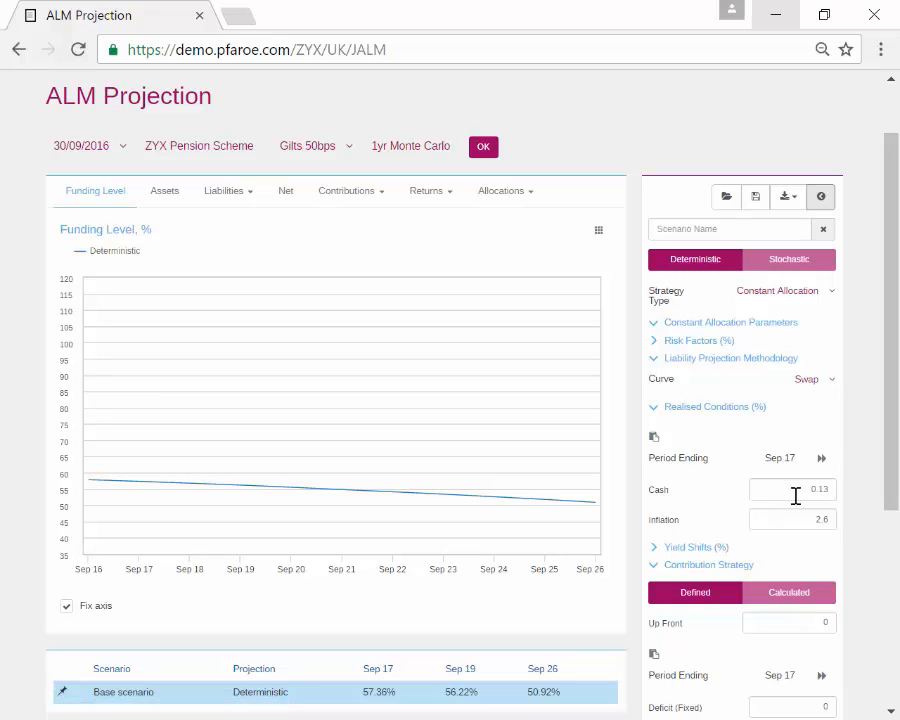
Step: Expand Yield Shifts (%) to view each year's shifts from Sep 17 to Sep 26
click(696, 547)
scroll(688, 490, down, 3)
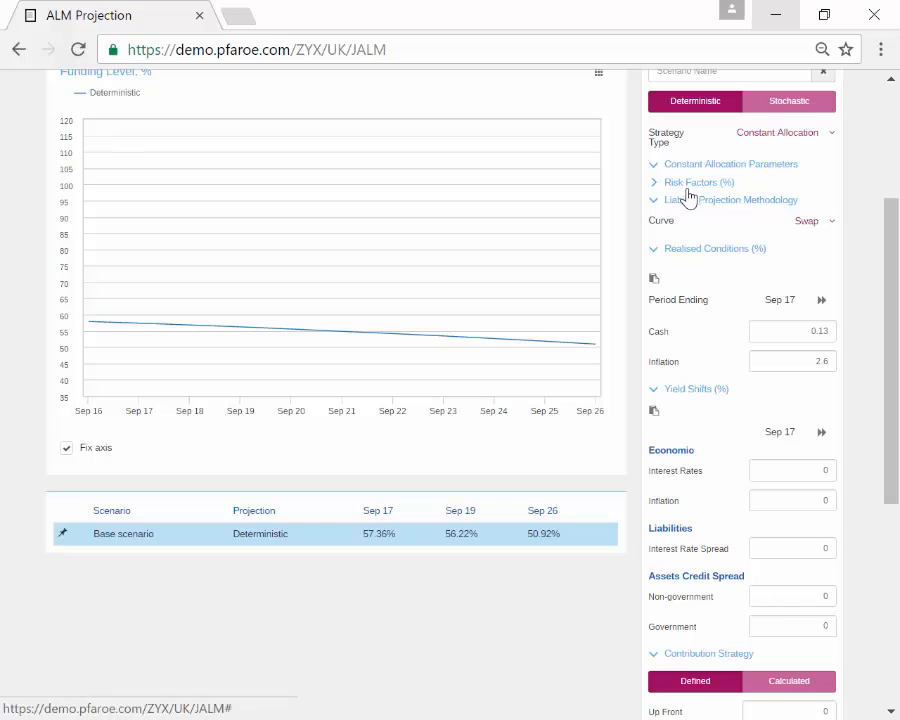
scroll(686, 486, down, 2)
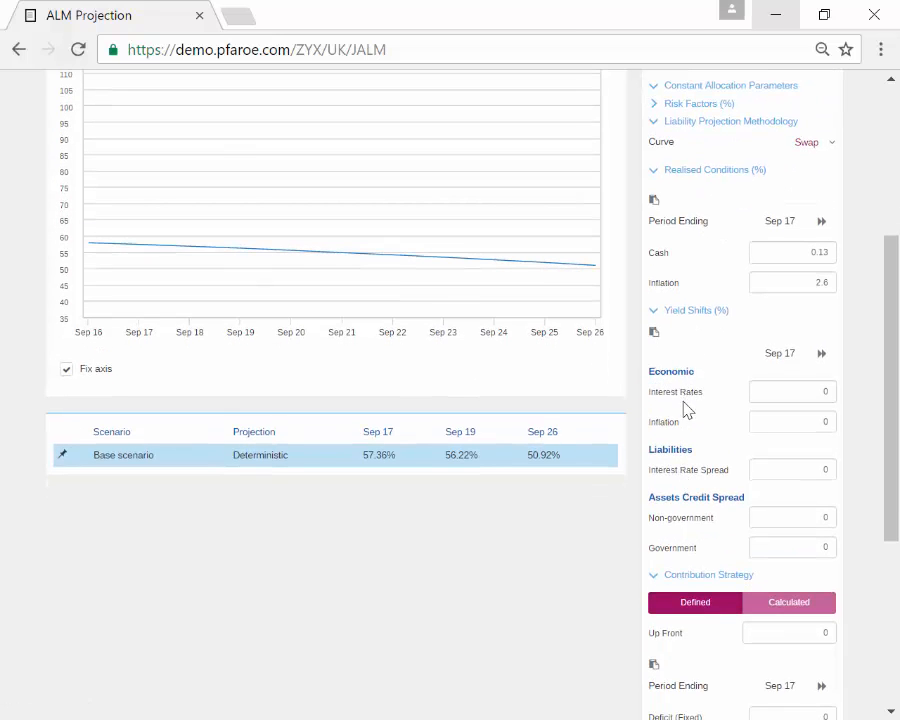
scroll(682, 540, up, 2)
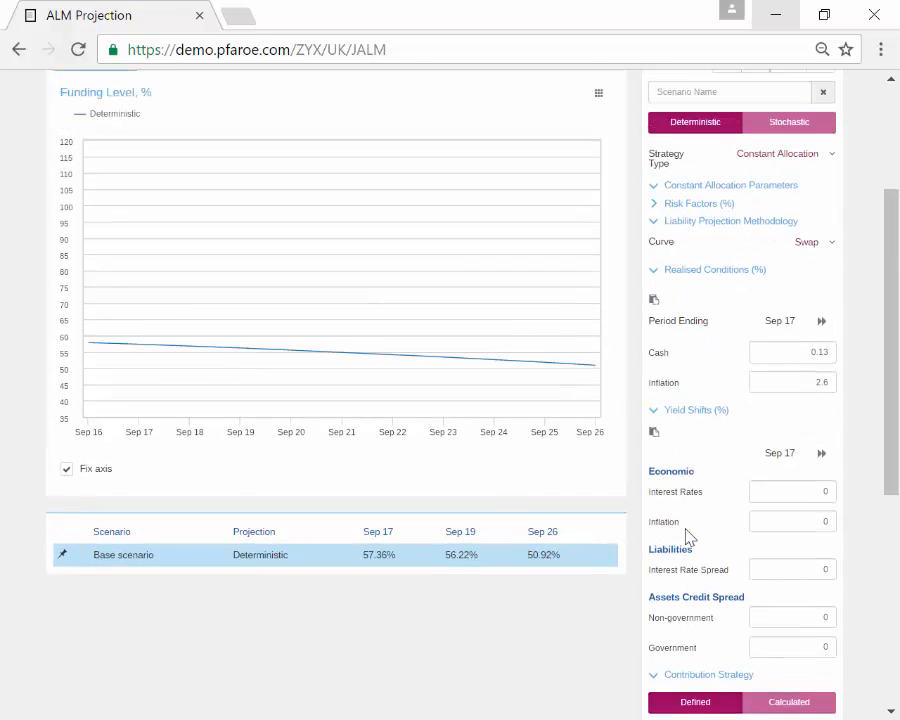
scroll(688, 527, down, 1)
Step: Spread the base-scenario parameters across the full page width to review them
click(820, 147)
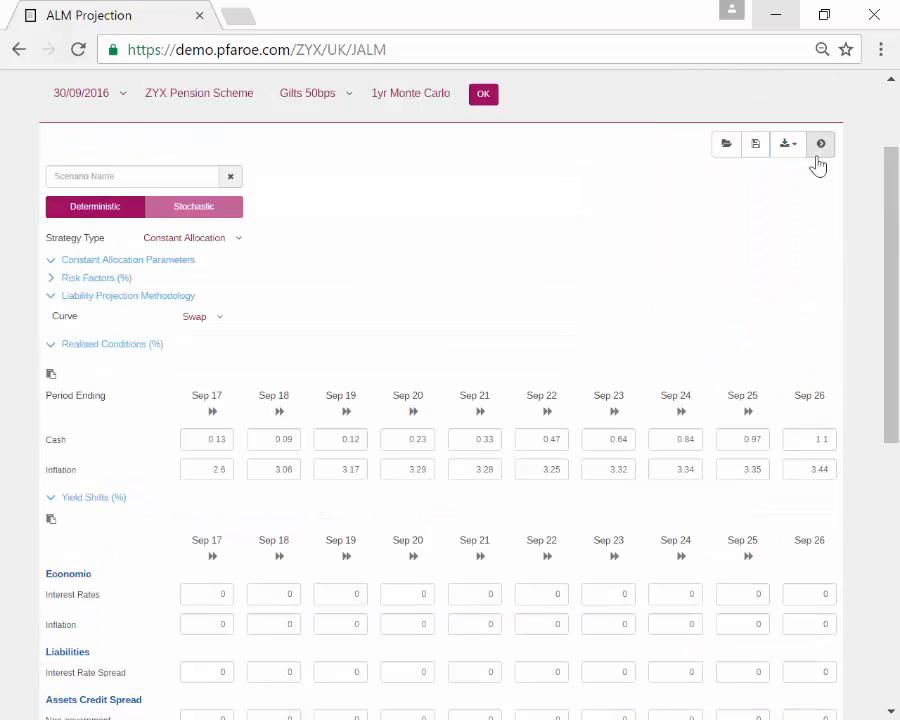
scroll(729, 372, down, 3)
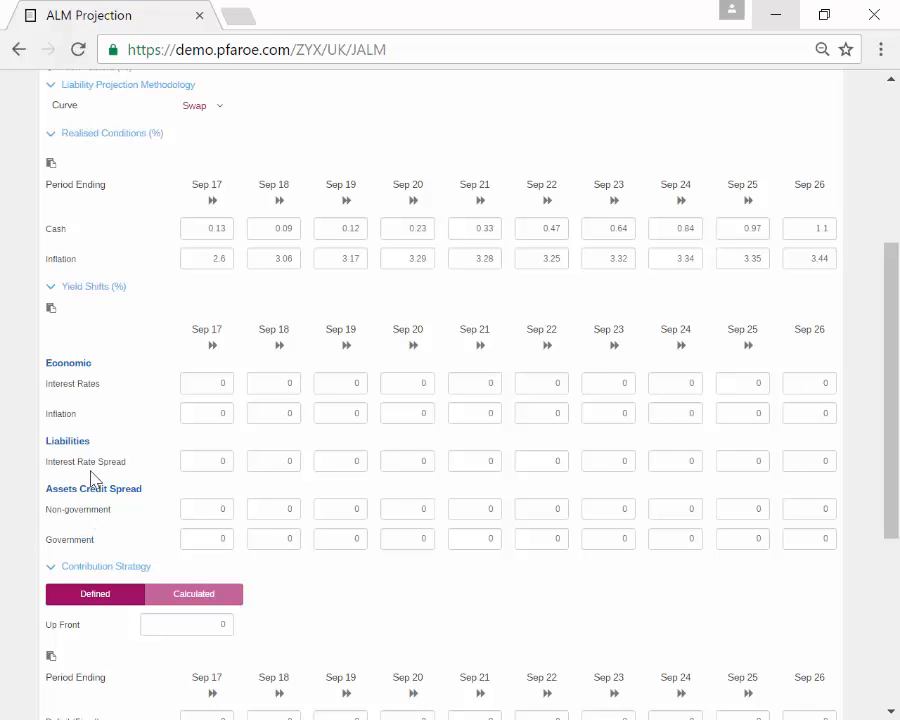
scroll(78, 398, up, 2)
Step: Collapse Yield Shifts (%) and return the parameters to the side panel
click(78, 396)
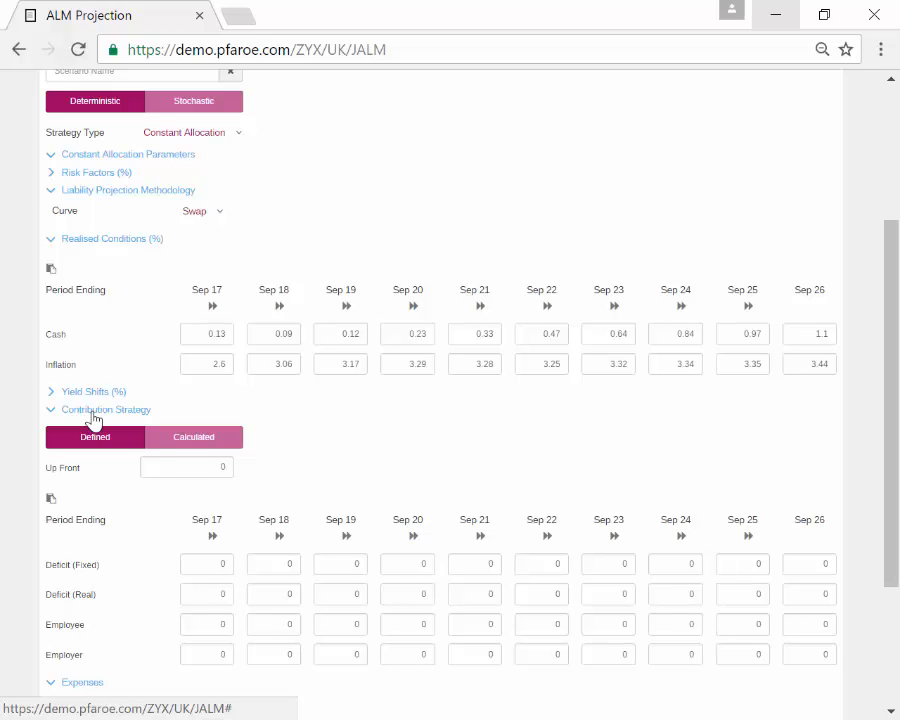
scroll(92, 417, down, 4)
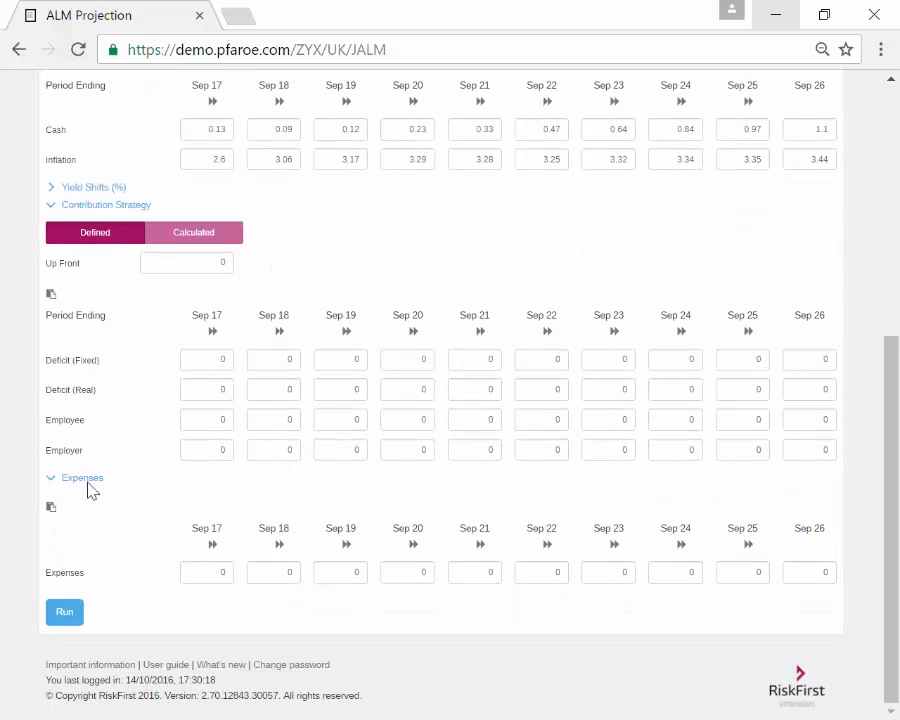
scroll(89, 485, up, 8)
click(822, 277)
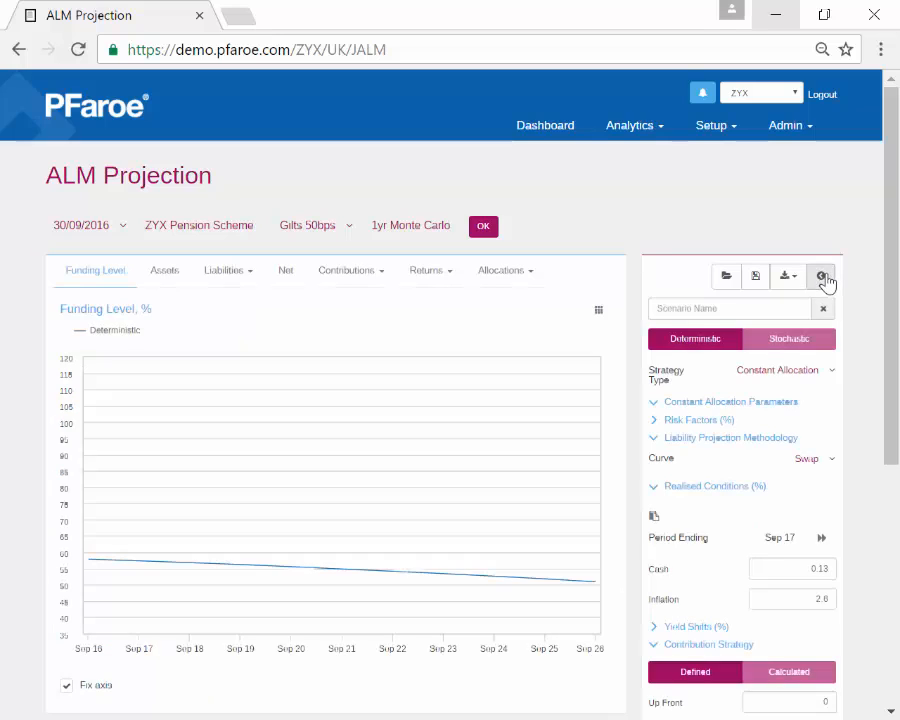